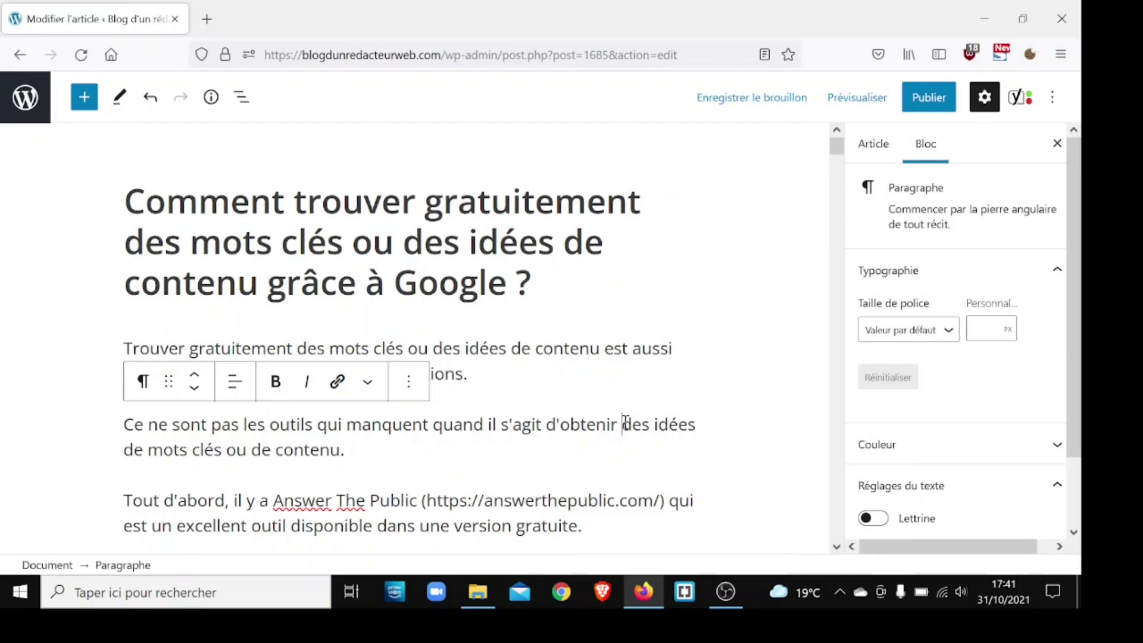
Italicize the whole introductory paragraph under the article title.
left_click(433, 232)
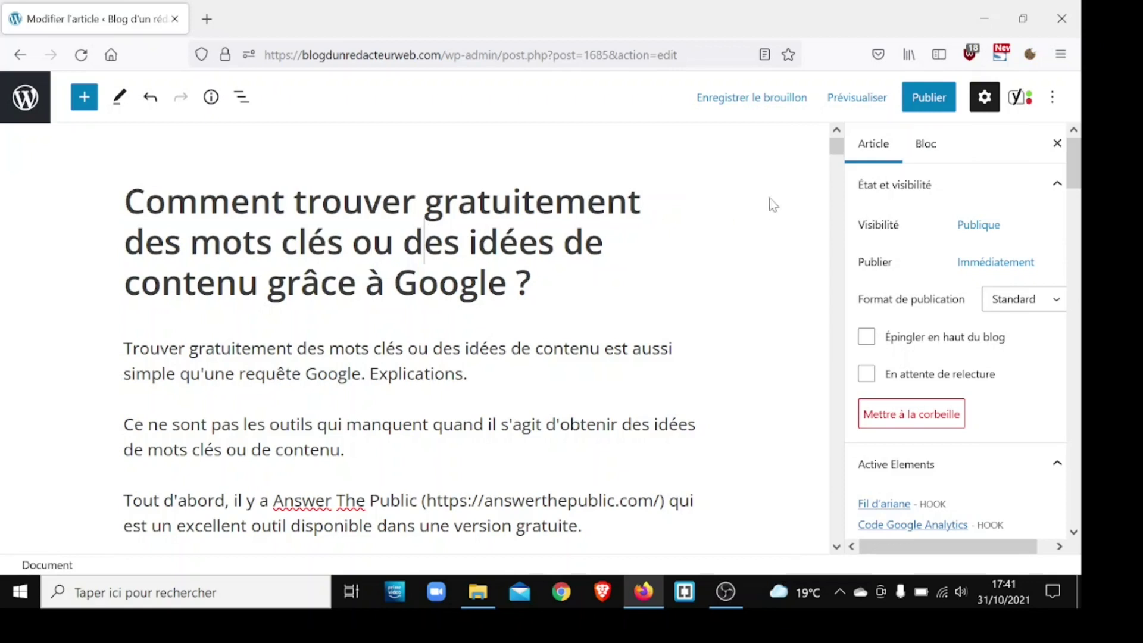
scroll(841, 148, "down", 3)
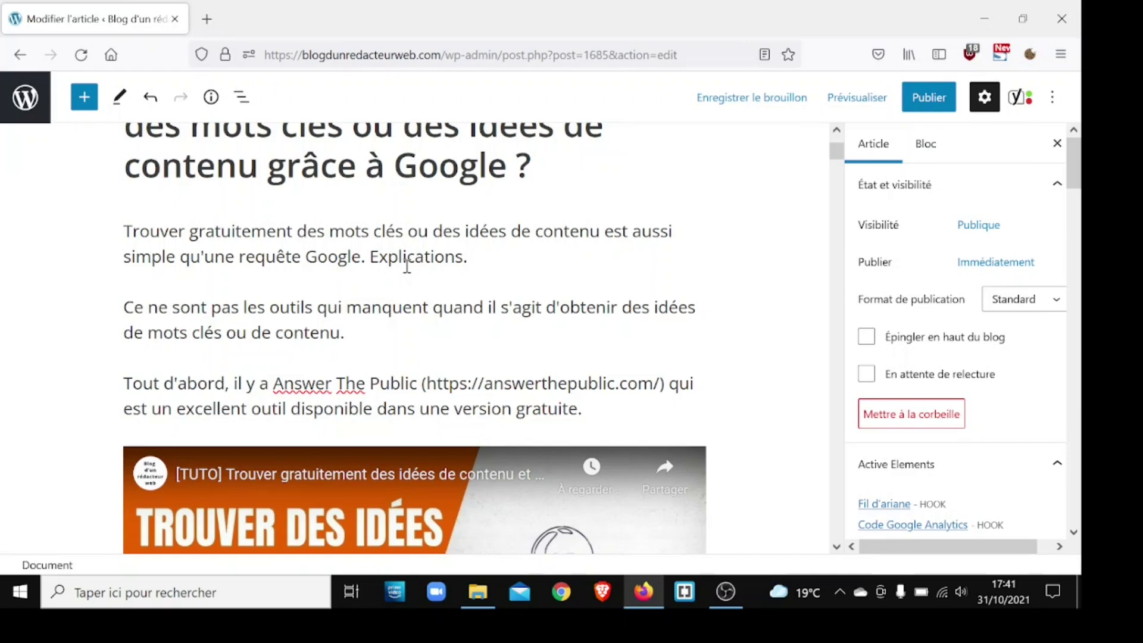
left_click(397, 259)
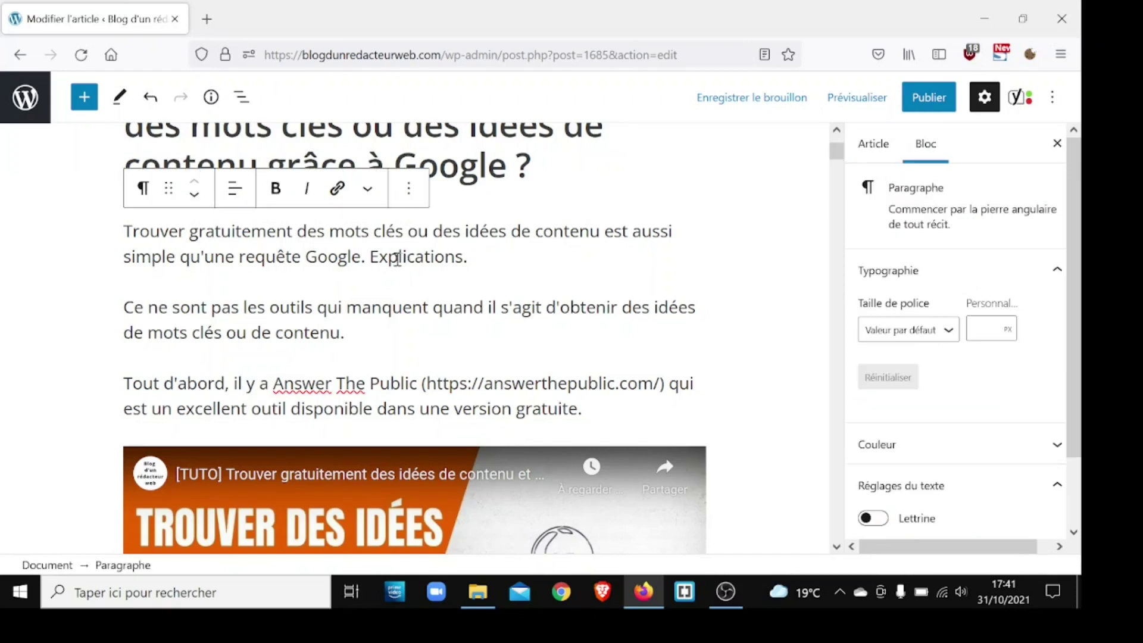
triple_click(397, 259)
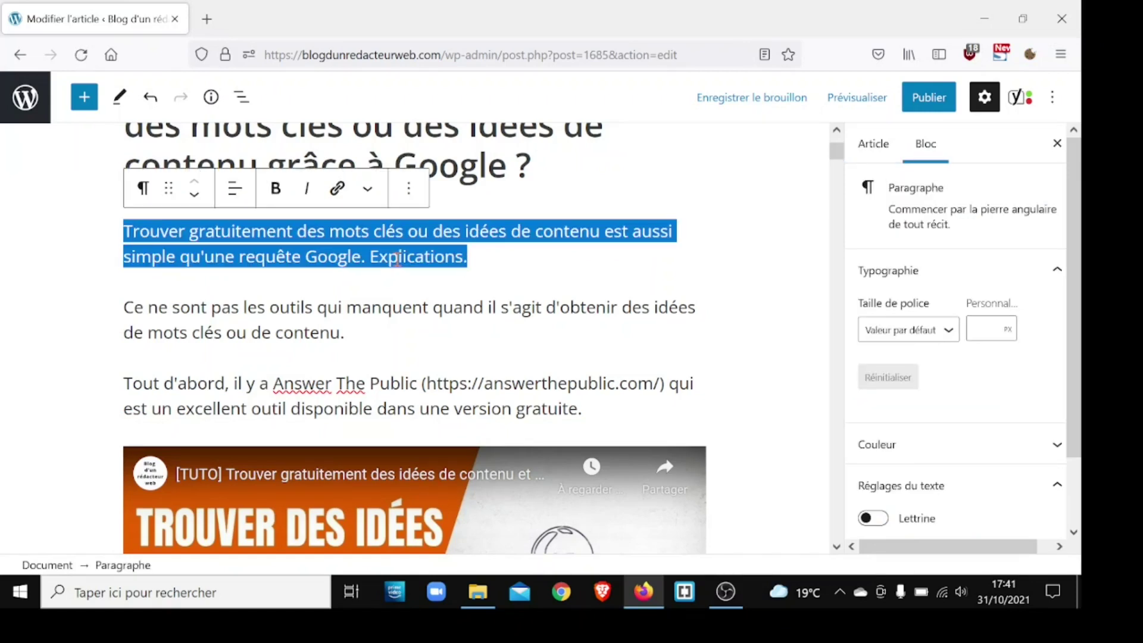
left_click(307, 188)
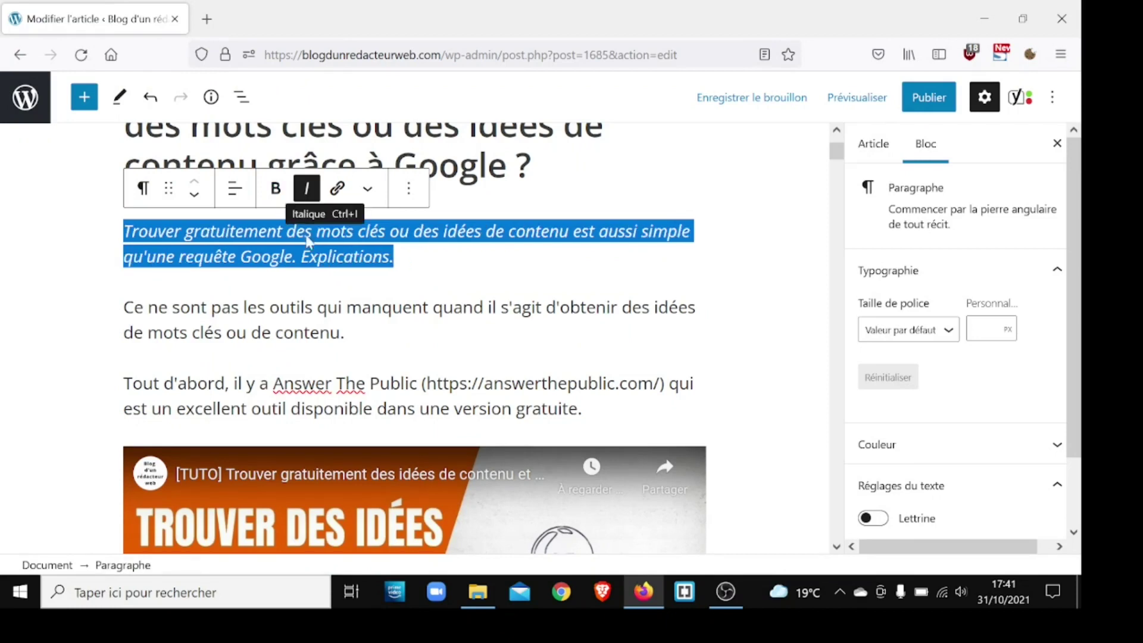
left_click(317, 257)
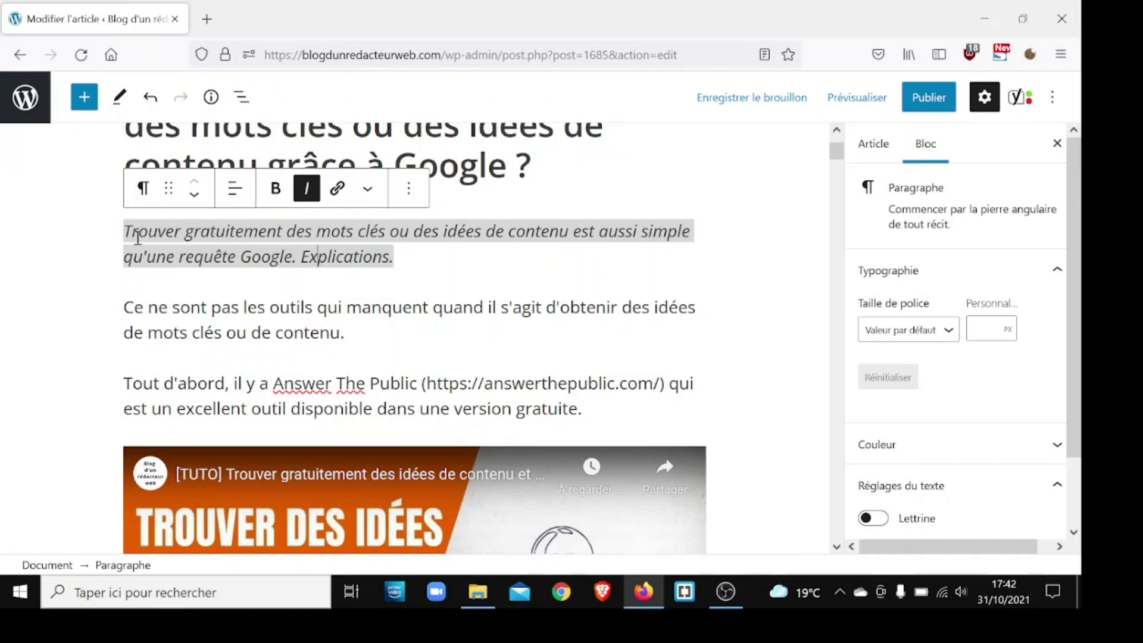
Bold "Trouver gratuitement des mots clés", "idées de contenu" and "requête Google." in the introductory paragraph.
left_click_drag(128, 233, 386, 233)
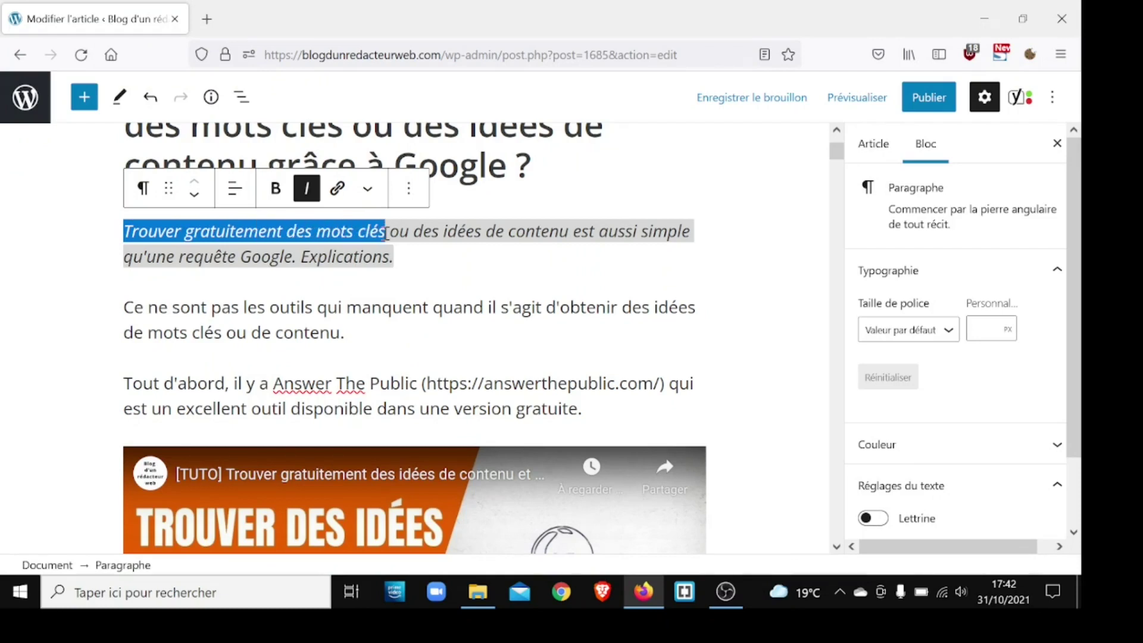
left_click(267, 191)
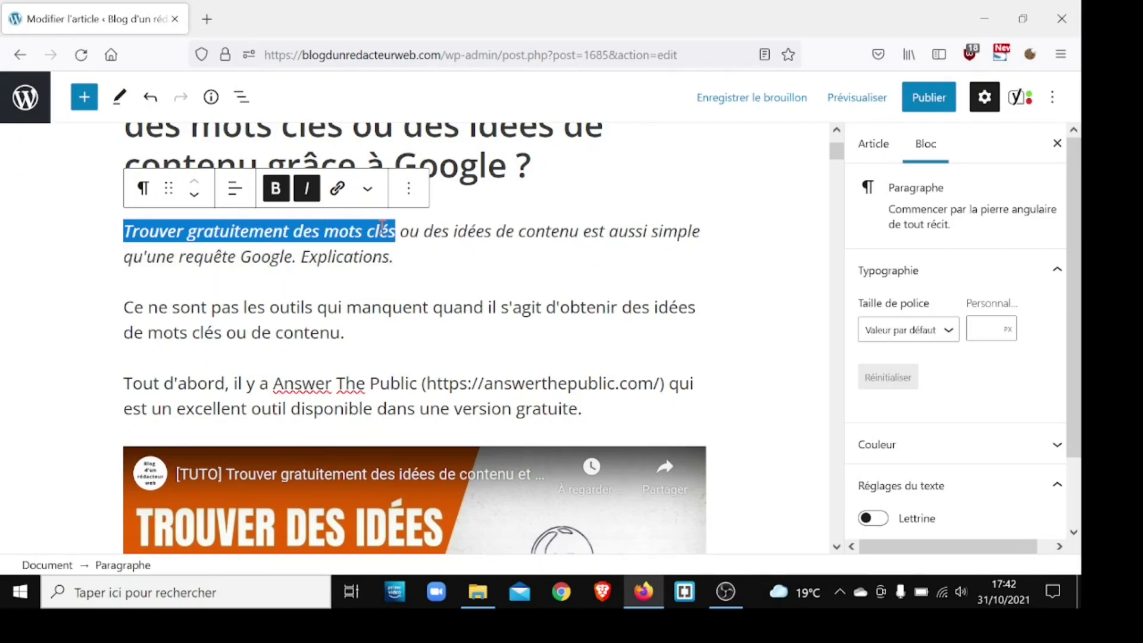
left_click_drag(454, 233, 581, 238)
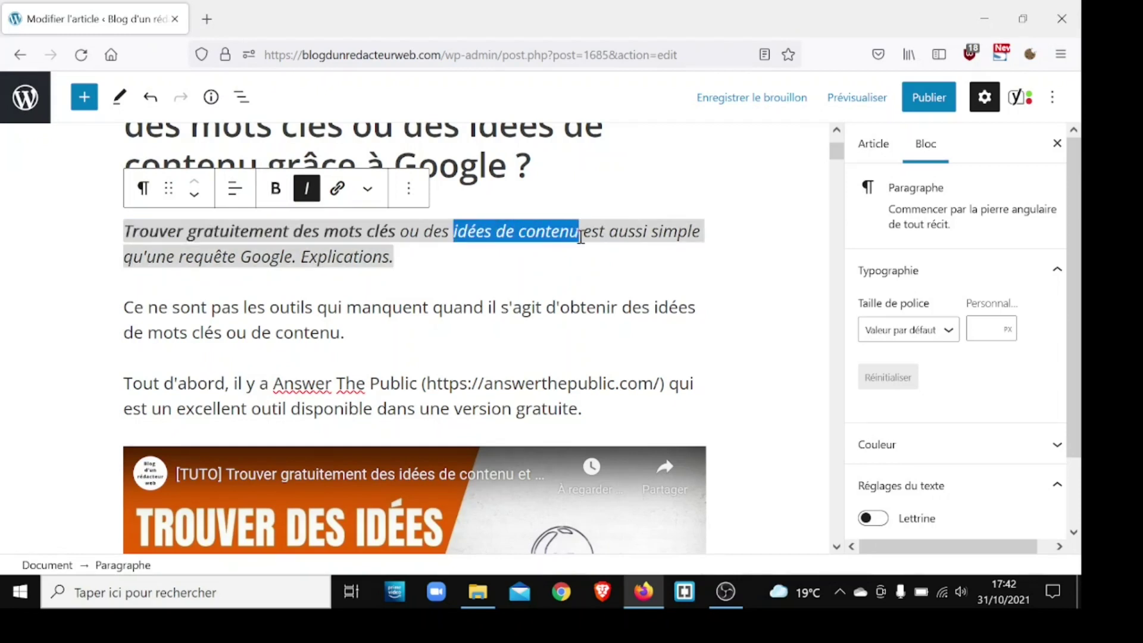
left_click(276, 191)
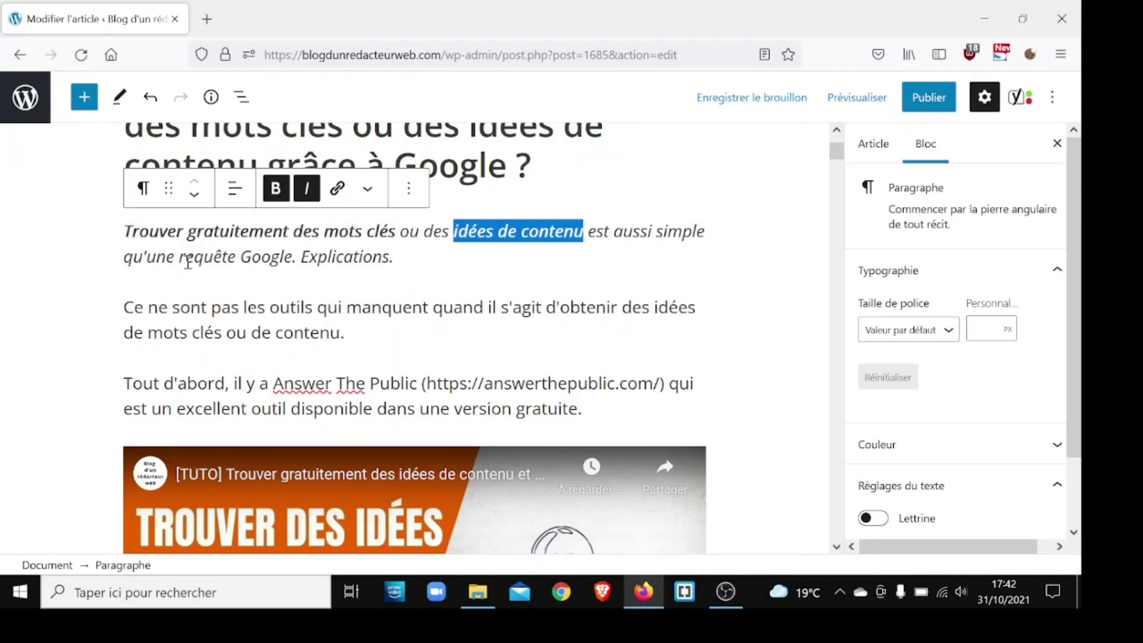
left_click_drag(179, 260, 293, 262)
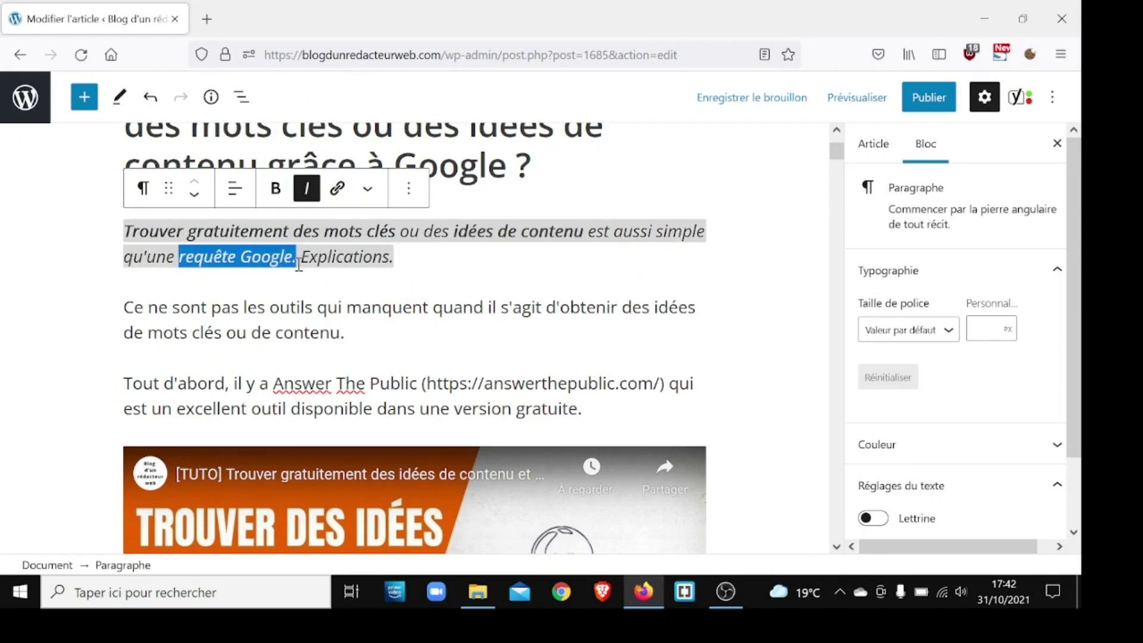
left_click(276, 189)
left_click(337, 316)
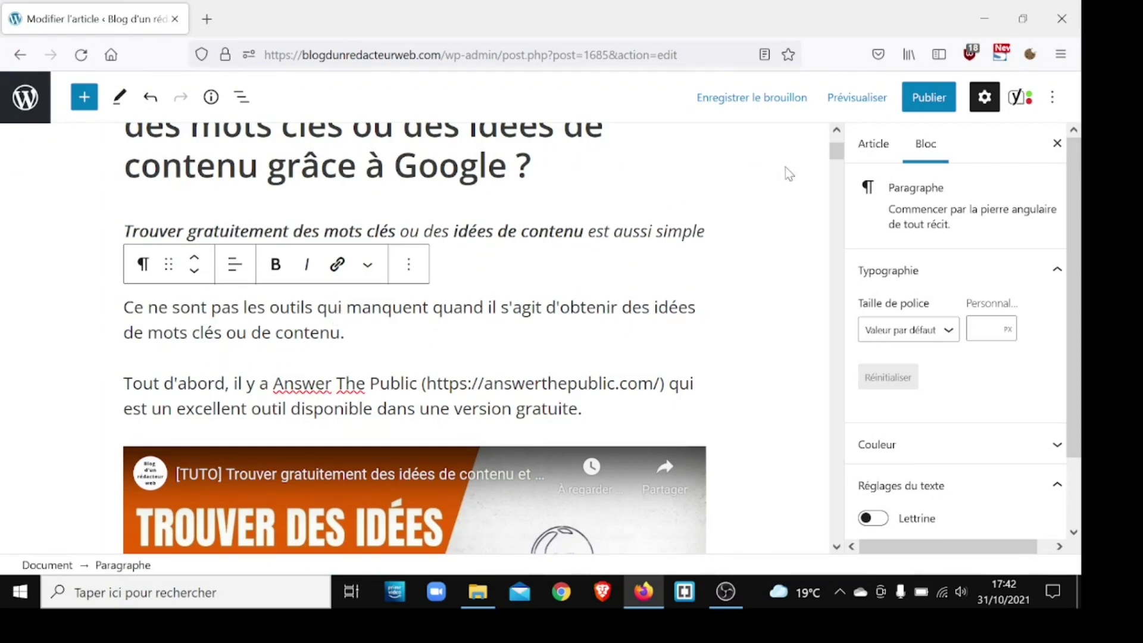
Copy the URL after "Answer The Public", and remove it with its parentheses and the extra space.
left_click_drag(837, 161, 838, 153)
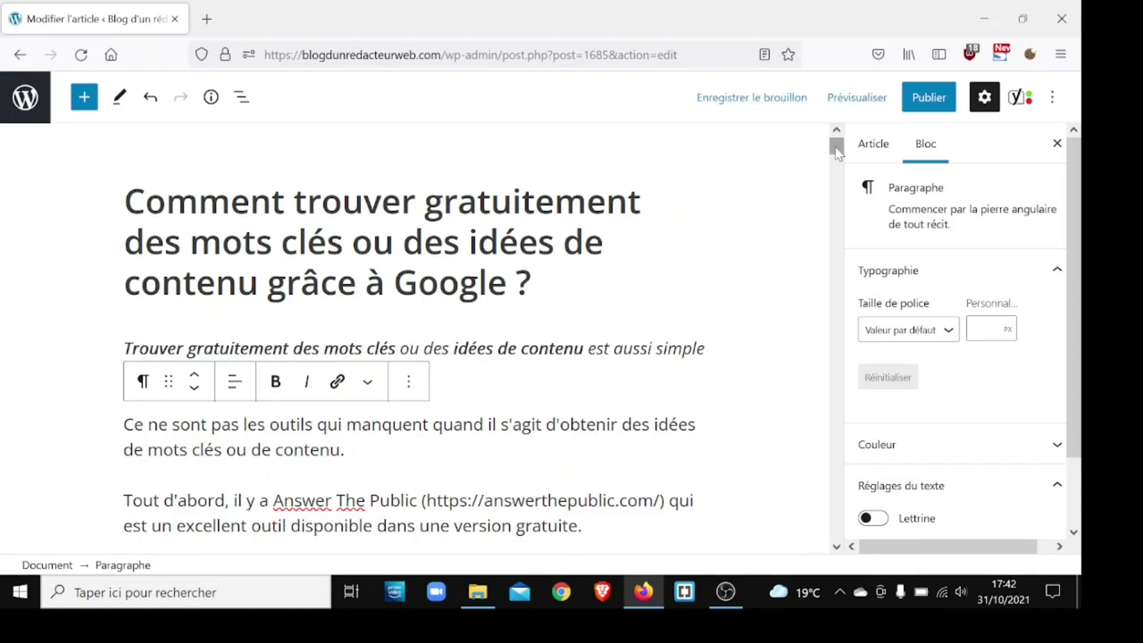
left_click_drag(837, 152, 839, 162)
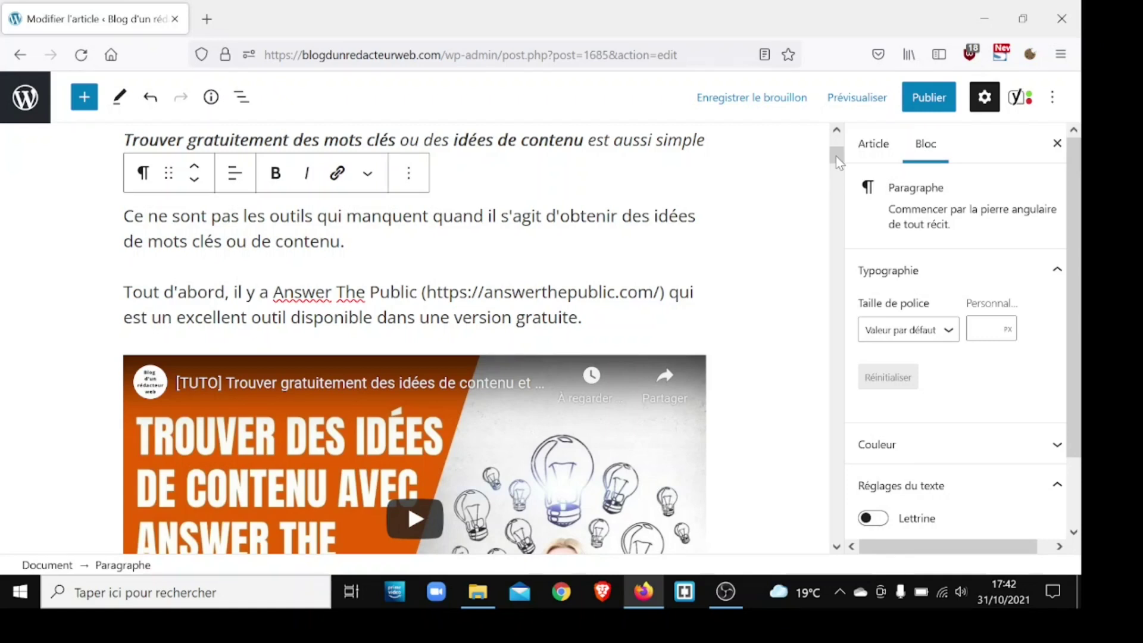
left_click(316, 291)
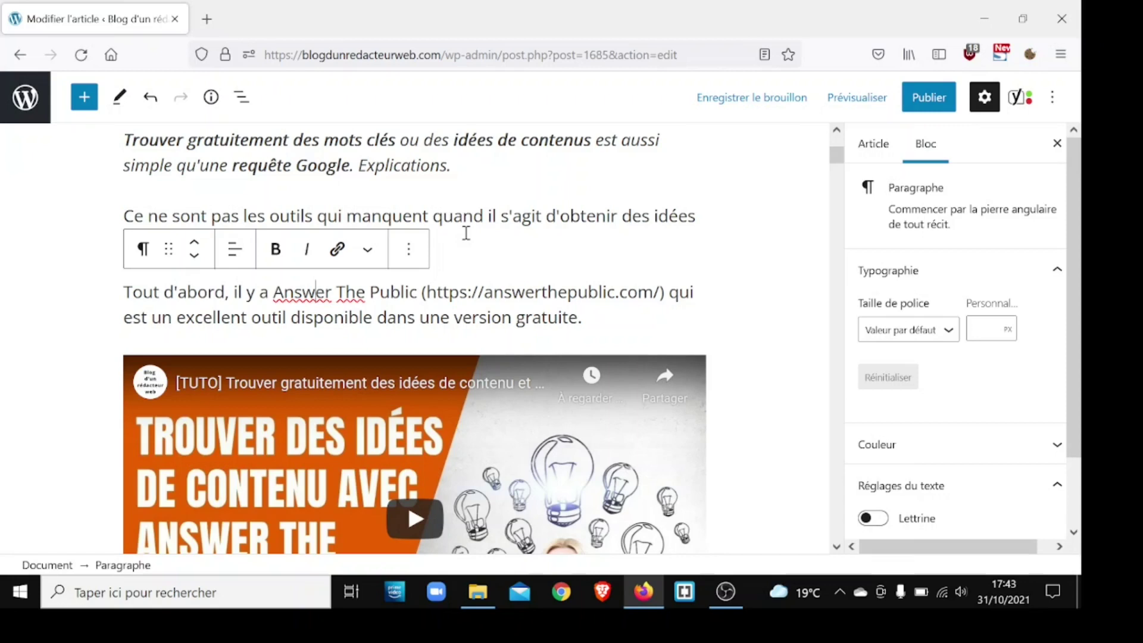
left_click_drag(426, 293, 658, 289)
key("ctrl+c")
key("BackSpace")
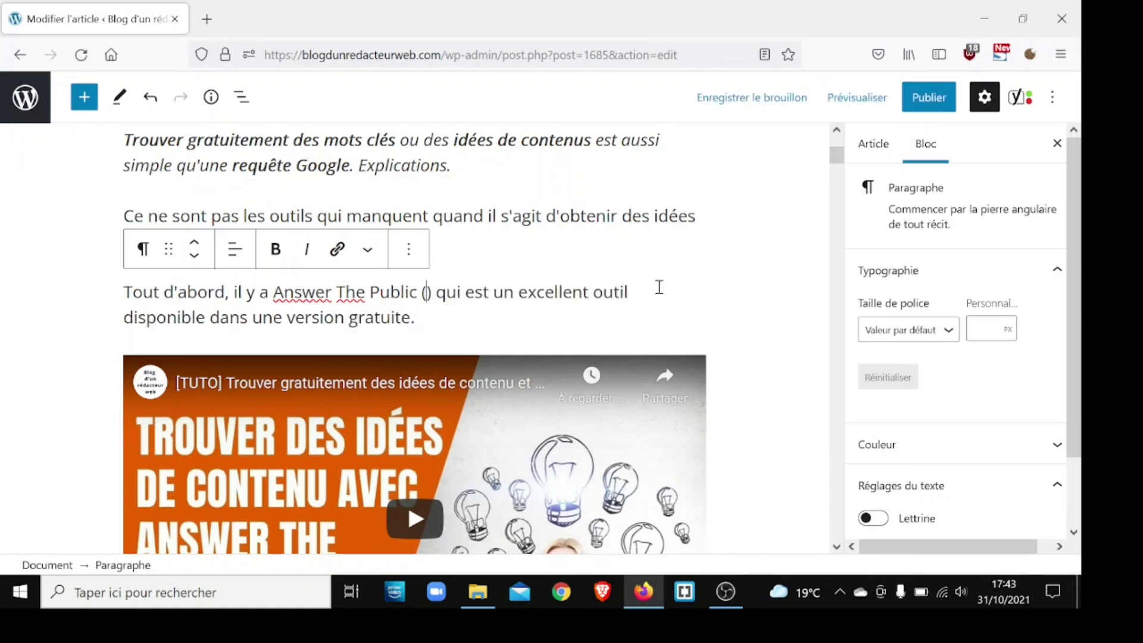
key("Delete")
key("BackSpace")
key("BackSpace")
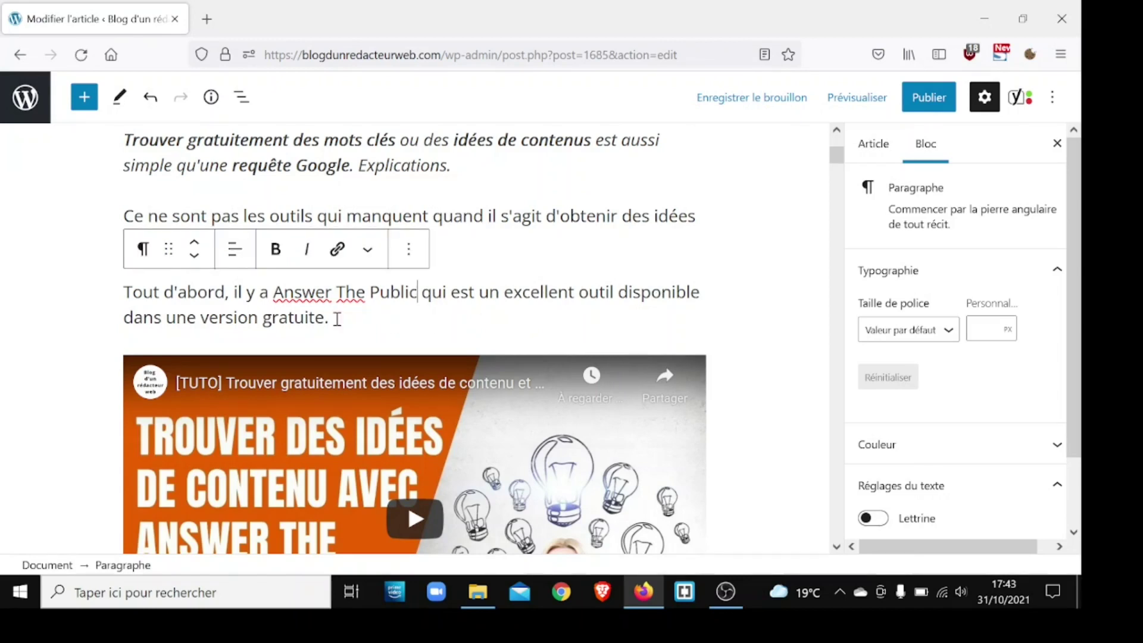
left_click_drag(275, 293, 418, 293)
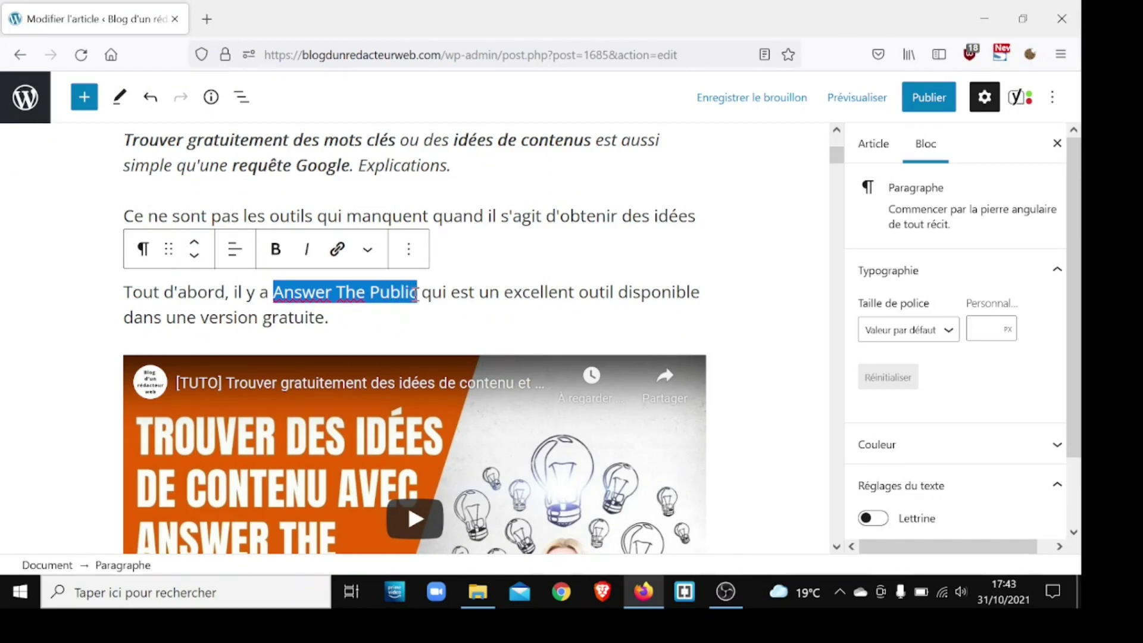
left_click(337, 251)
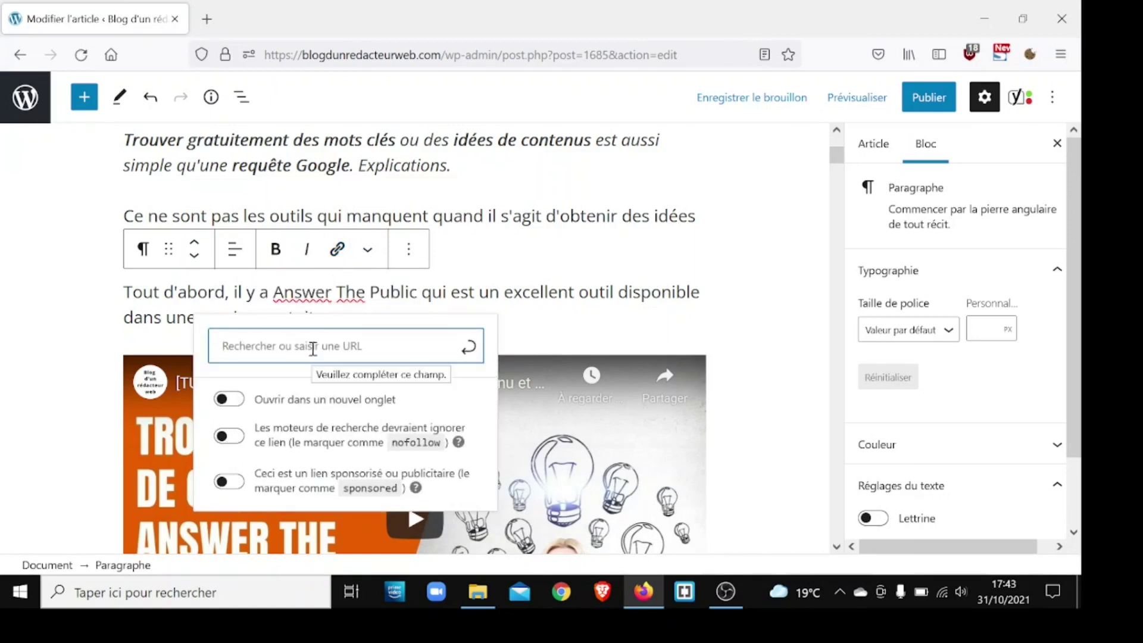
key("ctrl+v")
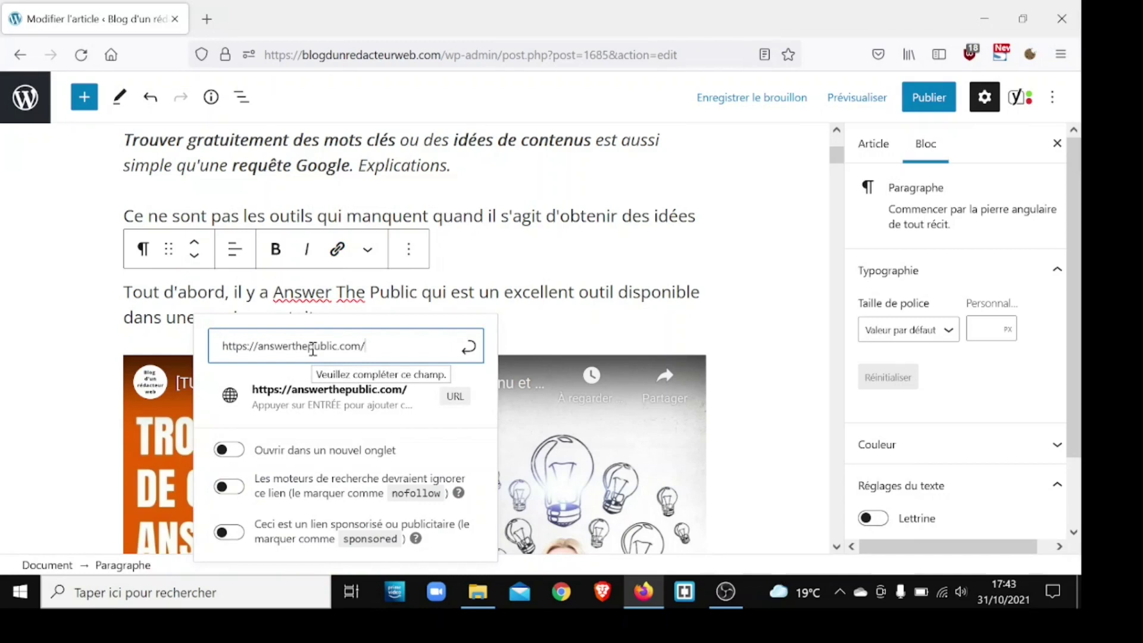
left_click(238, 452)
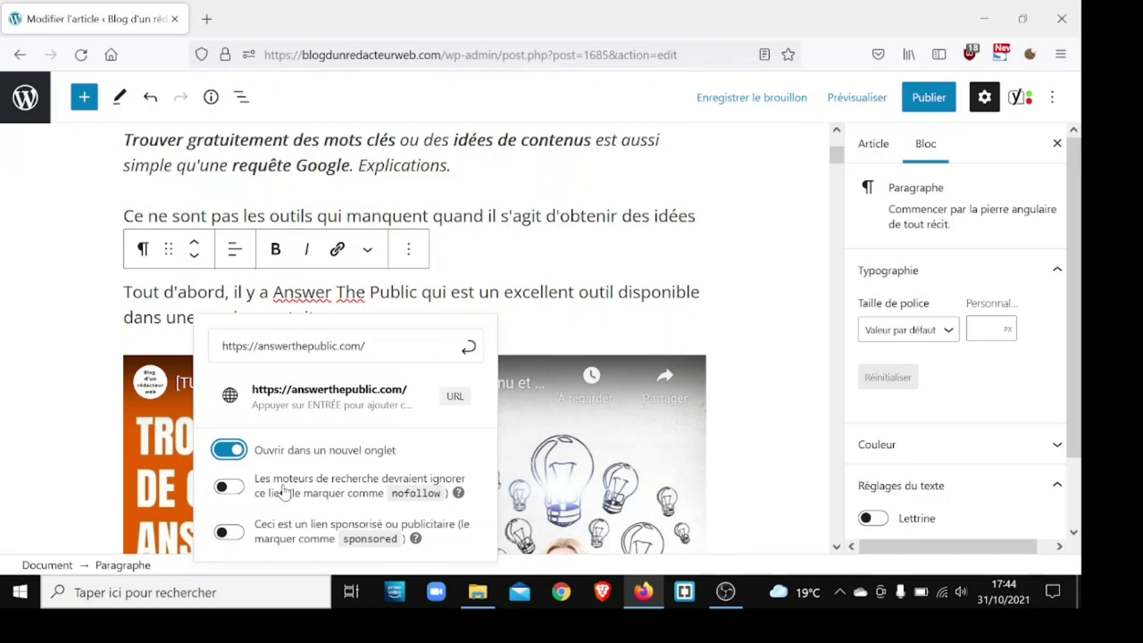
left_click(459, 494)
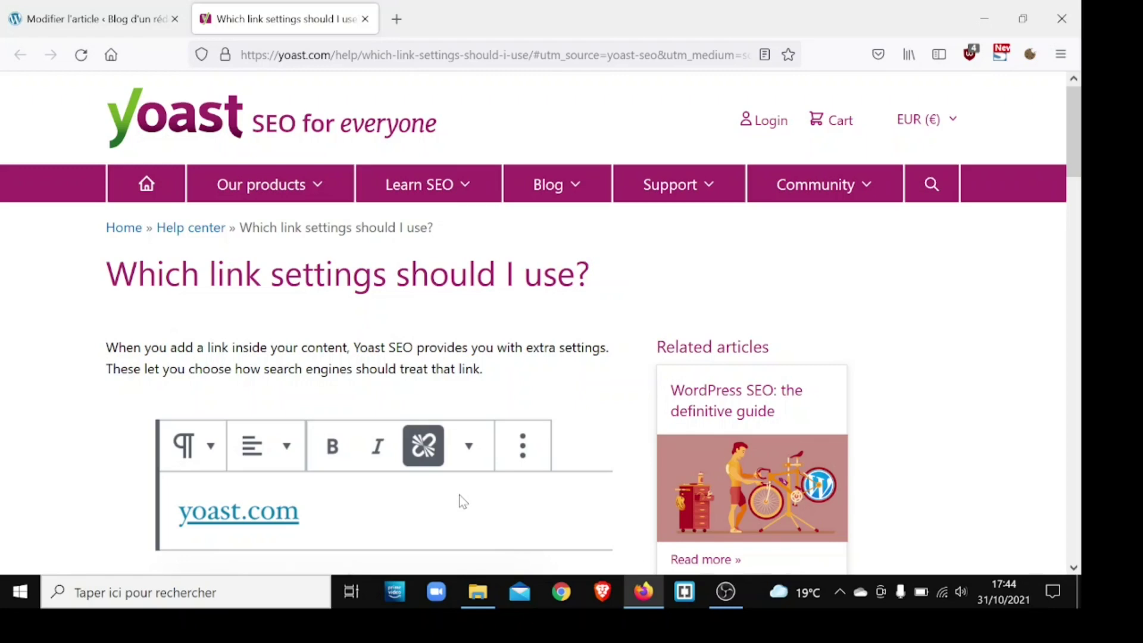
left_click(88, 14)
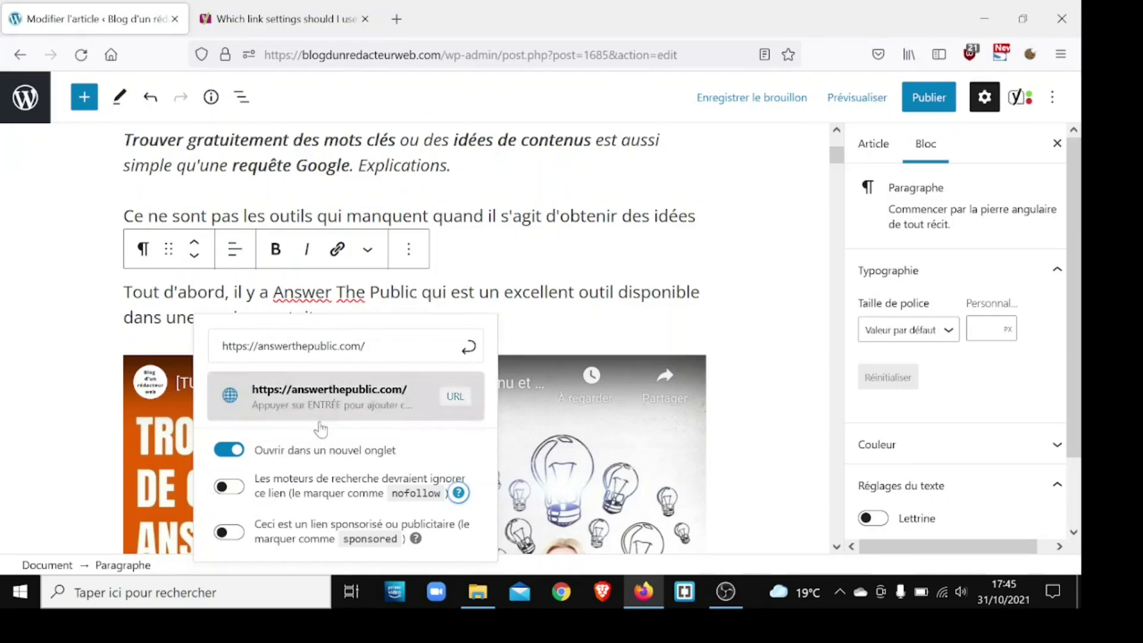
left_click(471, 355)
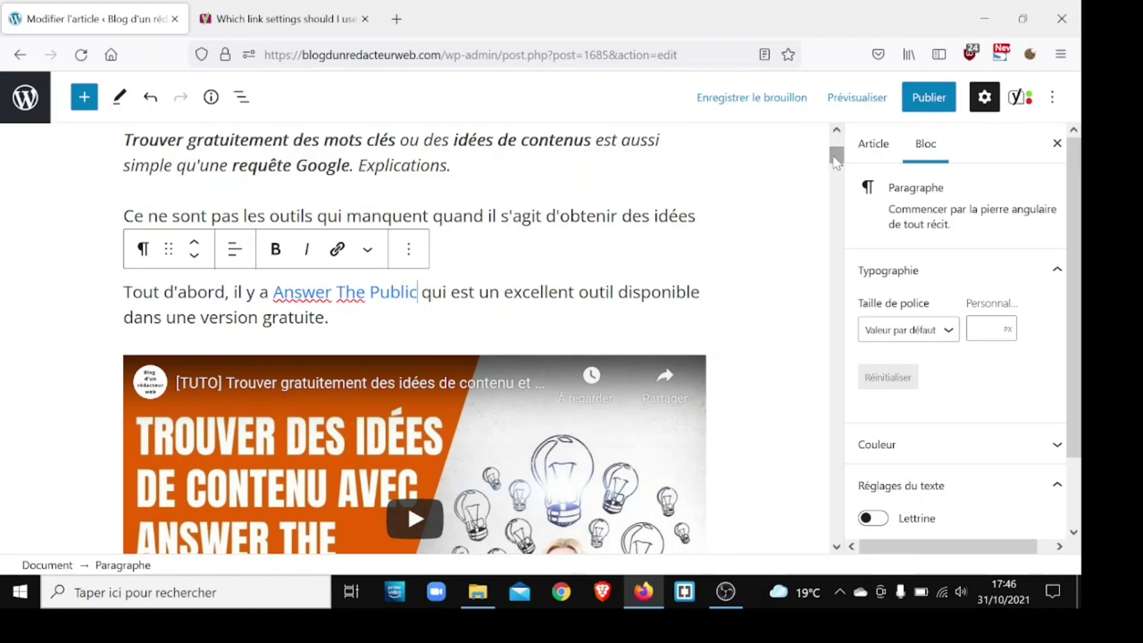
Try to insert a YouTube embed block between the Answer The Public paragraph and the existing video.
left_click_drag(837, 159, 840, 172)
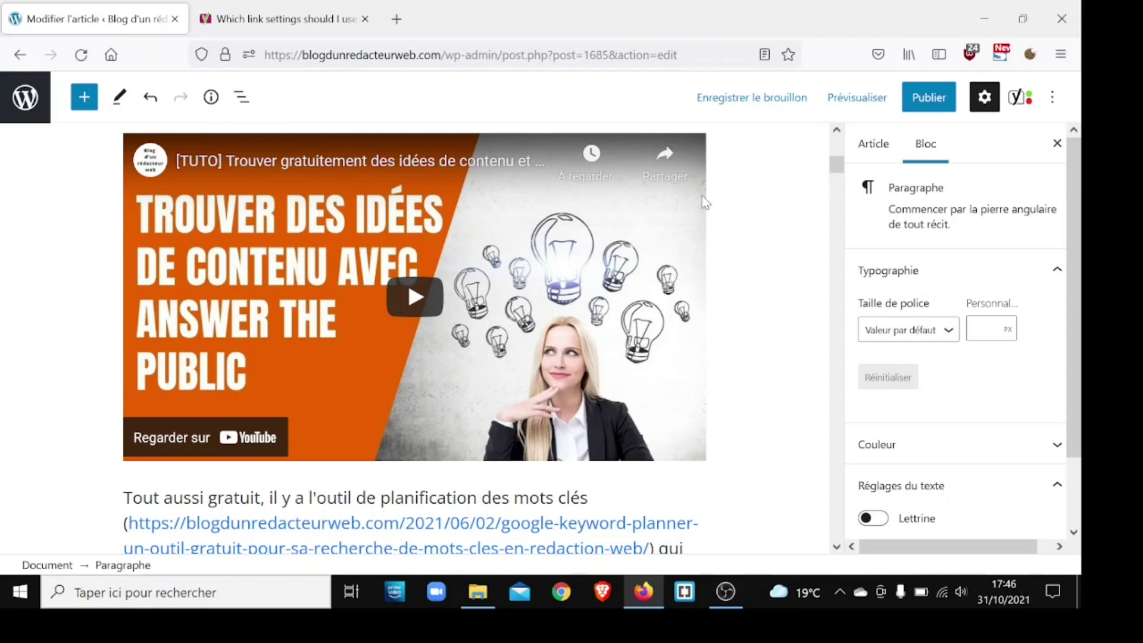
left_click_drag(836, 163, 837, 159)
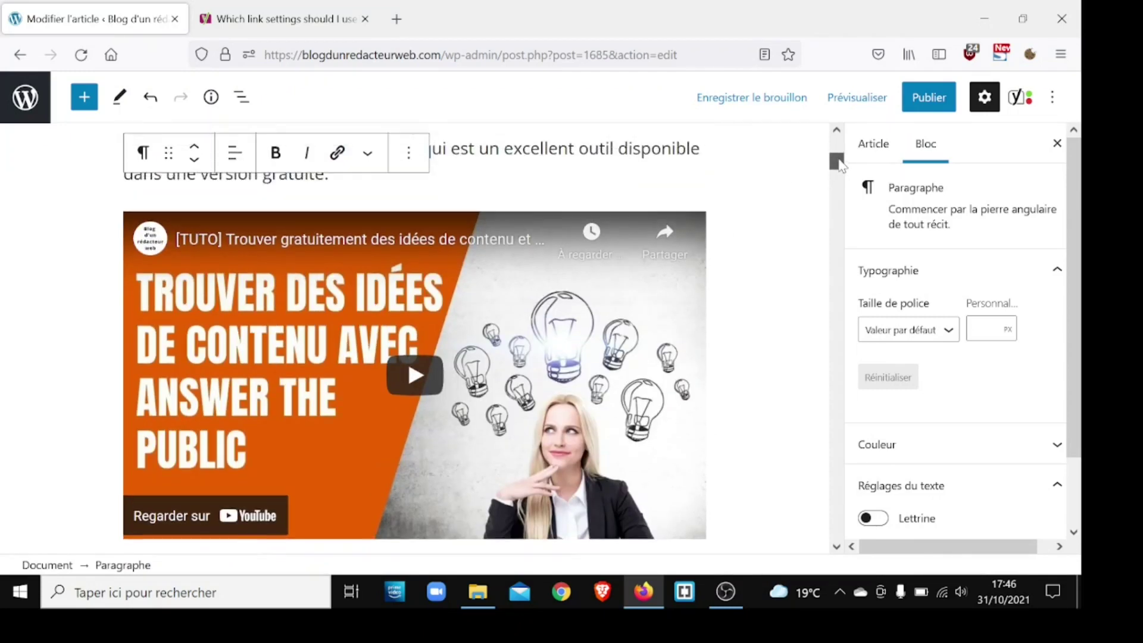
left_click(416, 372)
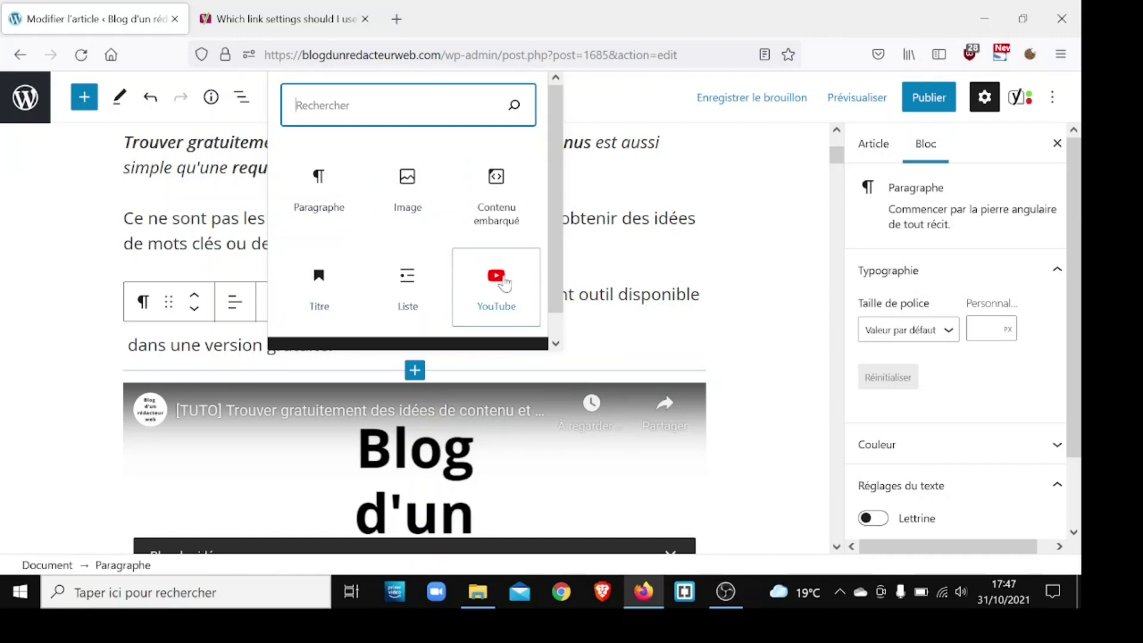
left_click(505, 284)
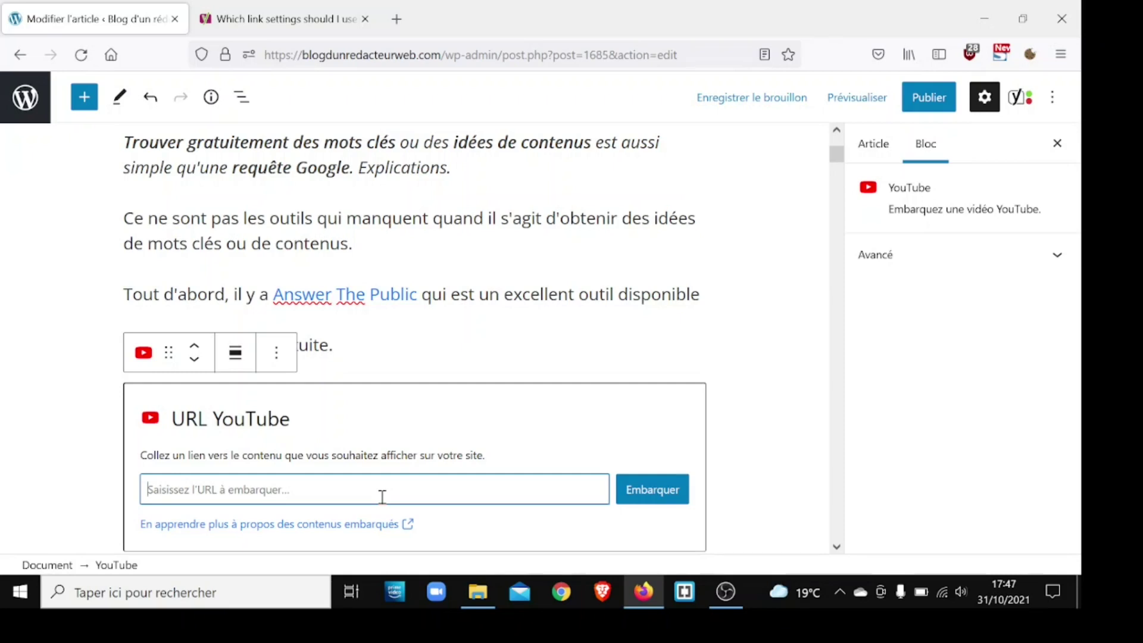
key("ctrl+v")
key("Return")
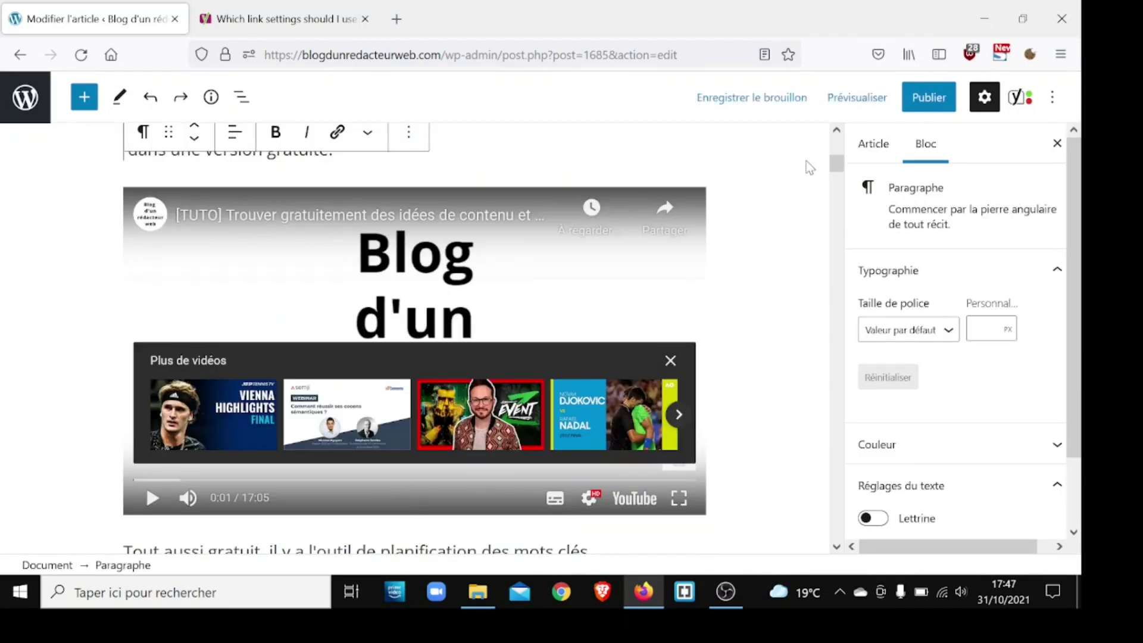
Unlink the URL in the keyword planning tool paragraph, and delete it with its parentheses and the extra space.
scroll(816, 159, "up", 1)
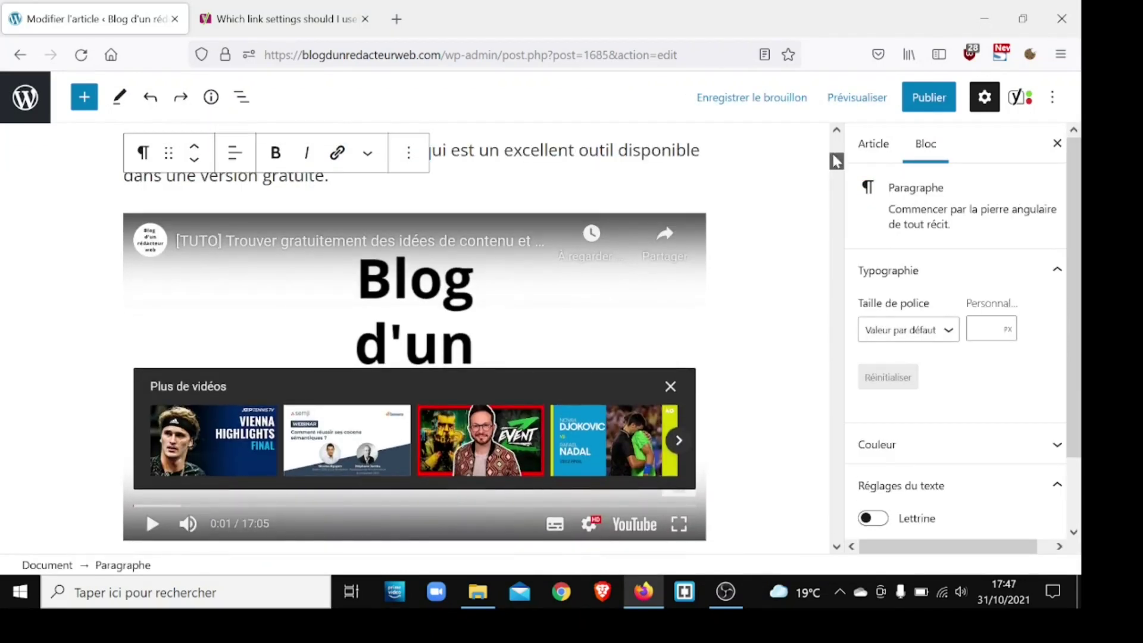
left_click_drag(836, 159, 840, 179)
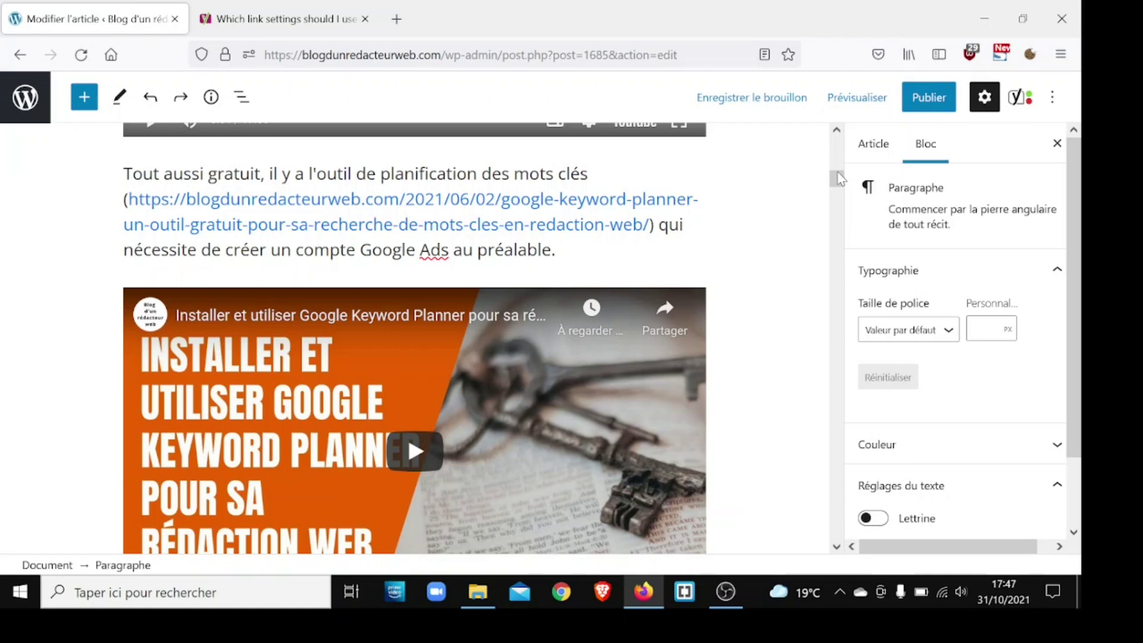
key("ctrl+shift+k")
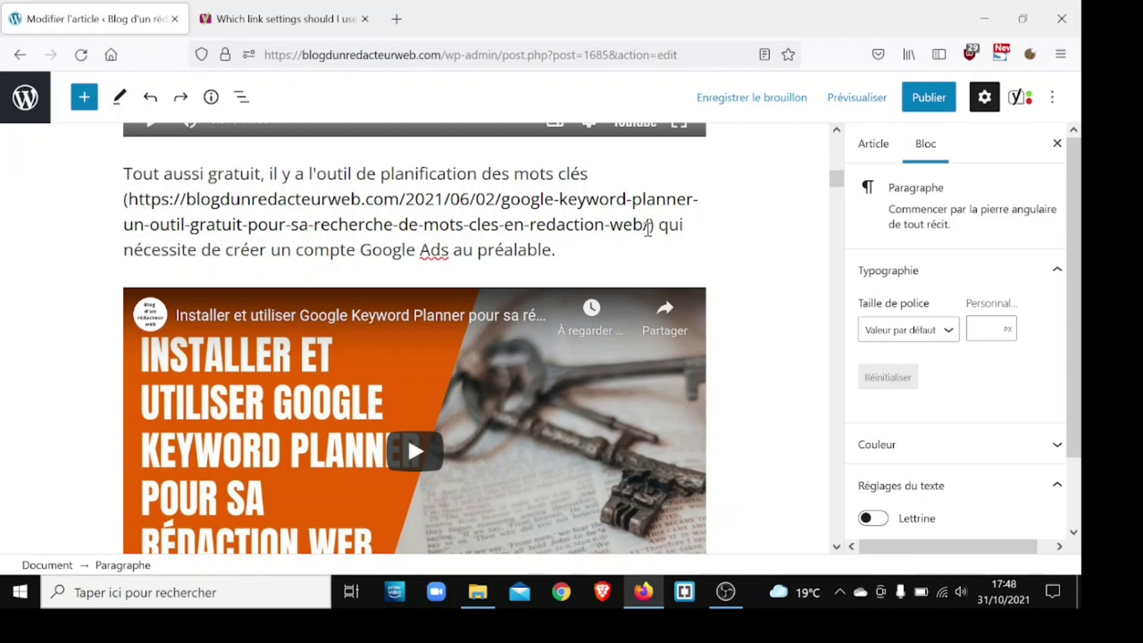
left_click_drag(648, 228, 131, 206)
key("BackSpace")
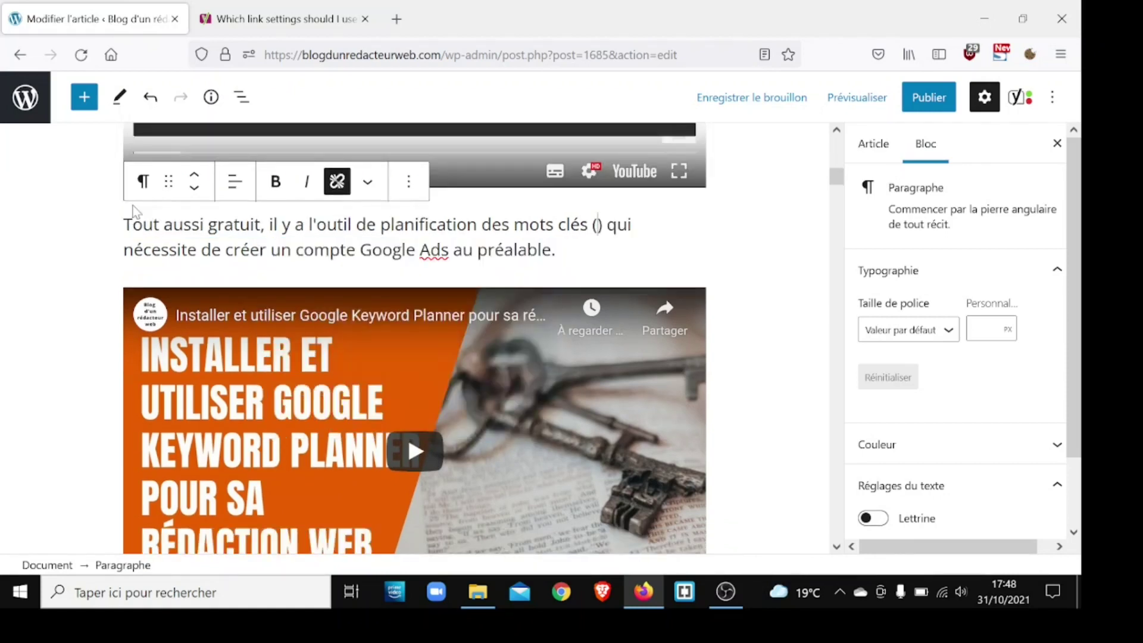
key("Delete")
key("BackSpace")
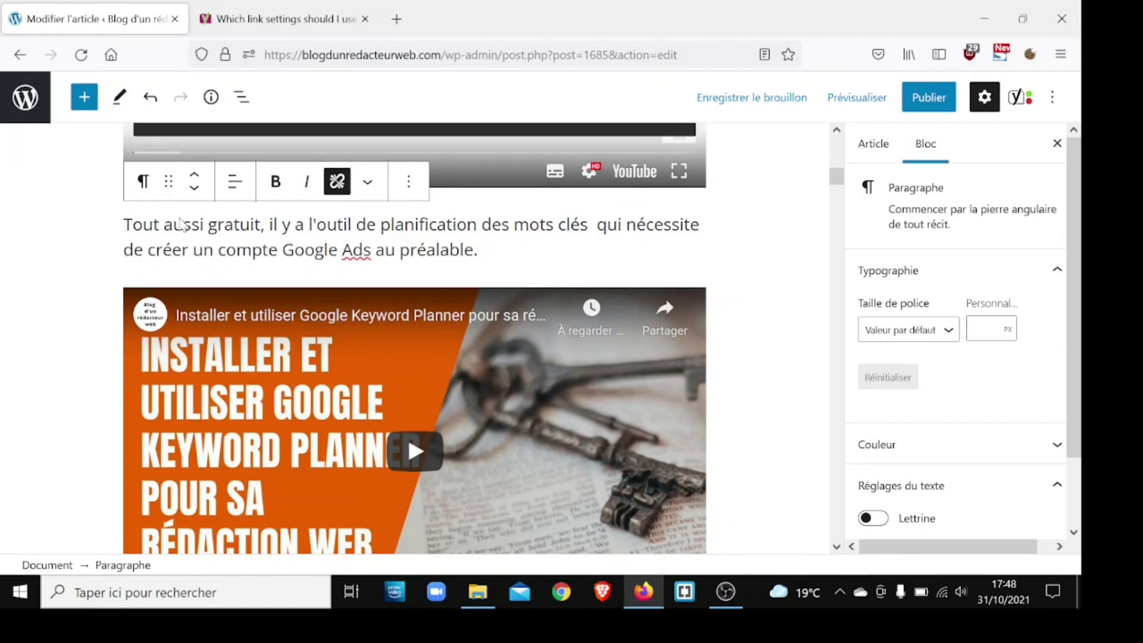
key("Delete")
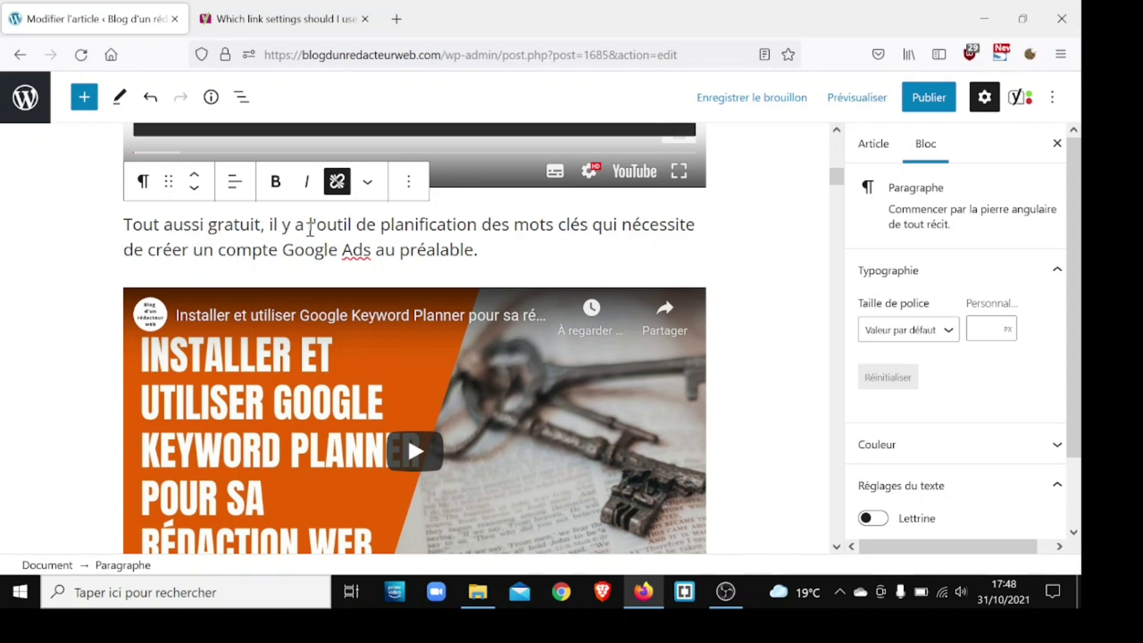
Add the word "Google" after "mots clés" in the keyword planning tool paragraph.
left_click_drag(309, 226, 589, 223)
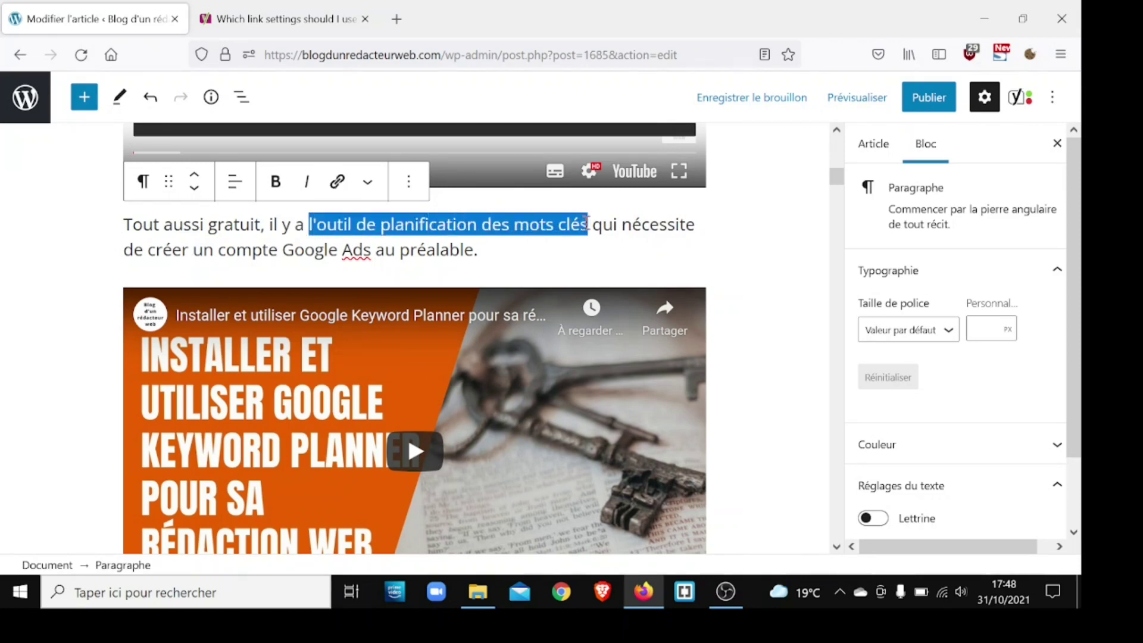
left_click(338, 188)
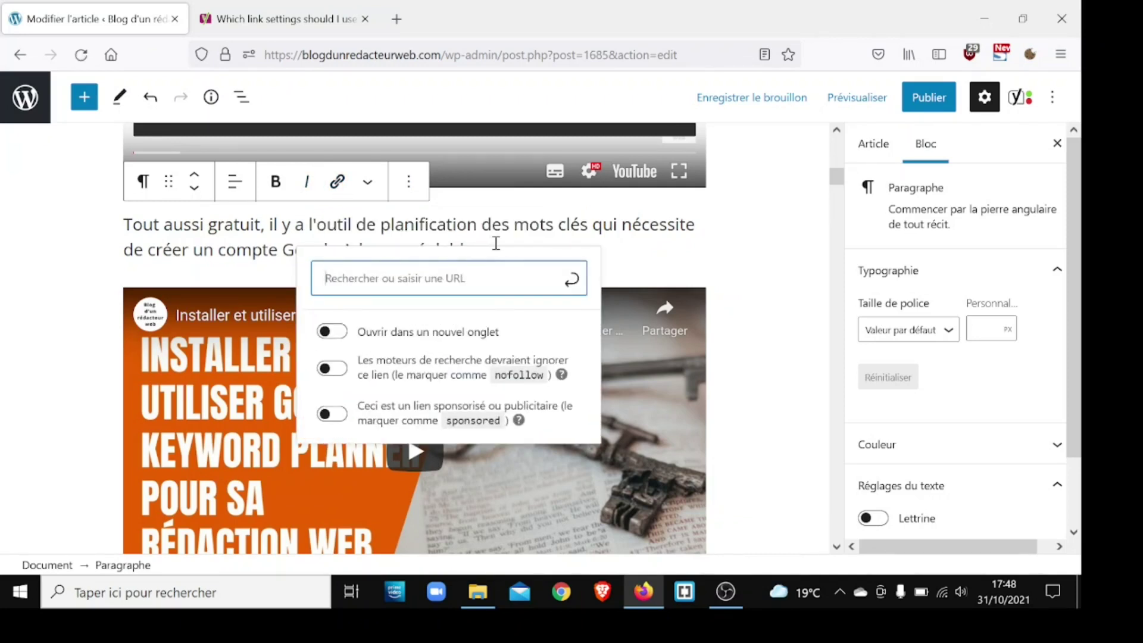
left_click(589, 226)
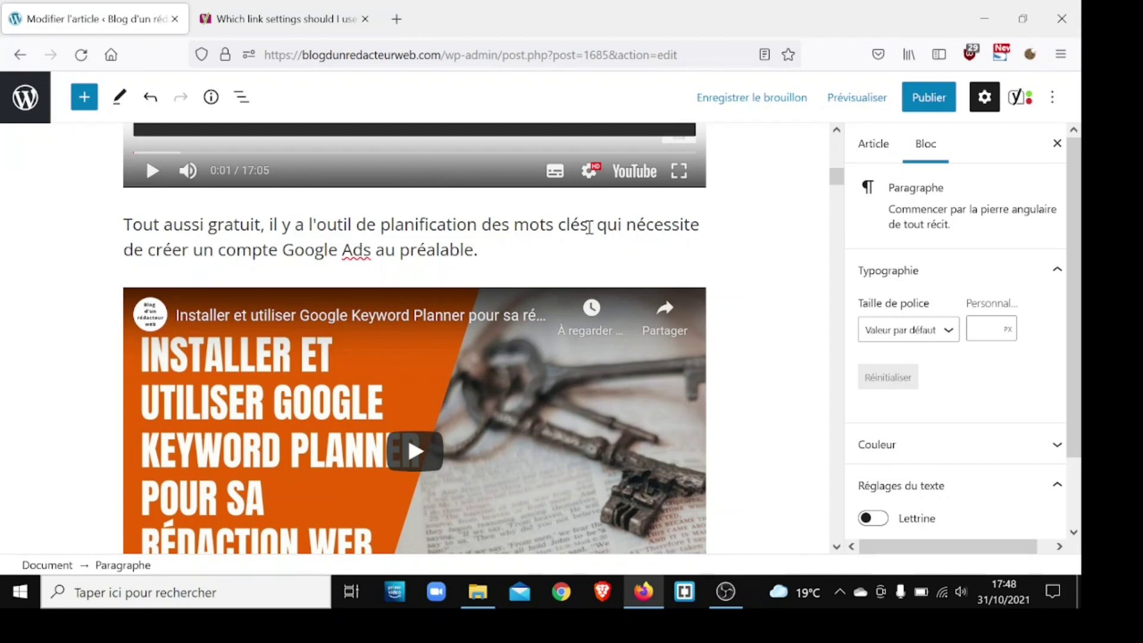
type("Google")
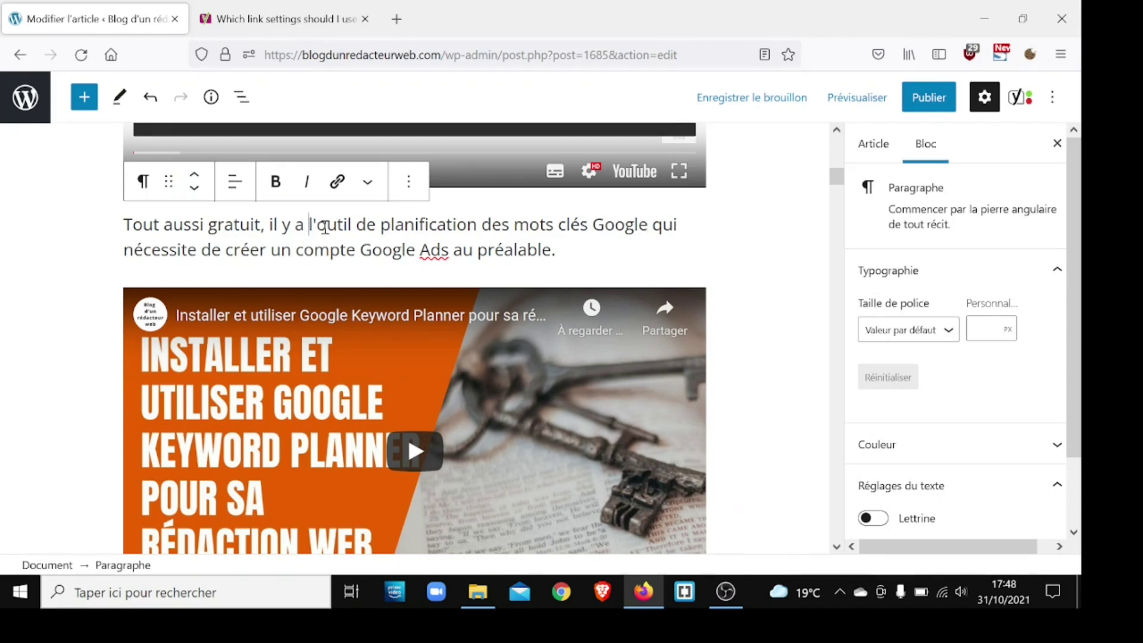
Link "l'outil de planification des mots clés Google" to the copied blogdunredacteurweb.com article URL, opening in a new tab.
left_click_drag(309, 226, 646, 230)
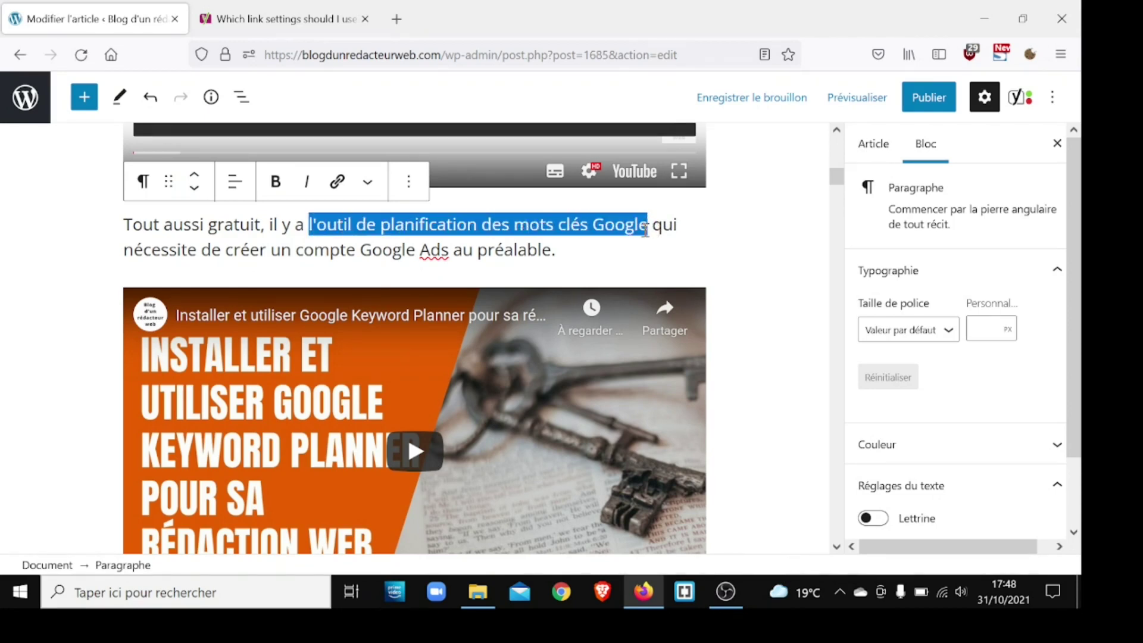
left_click(337, 181)
key("ctrl+v")
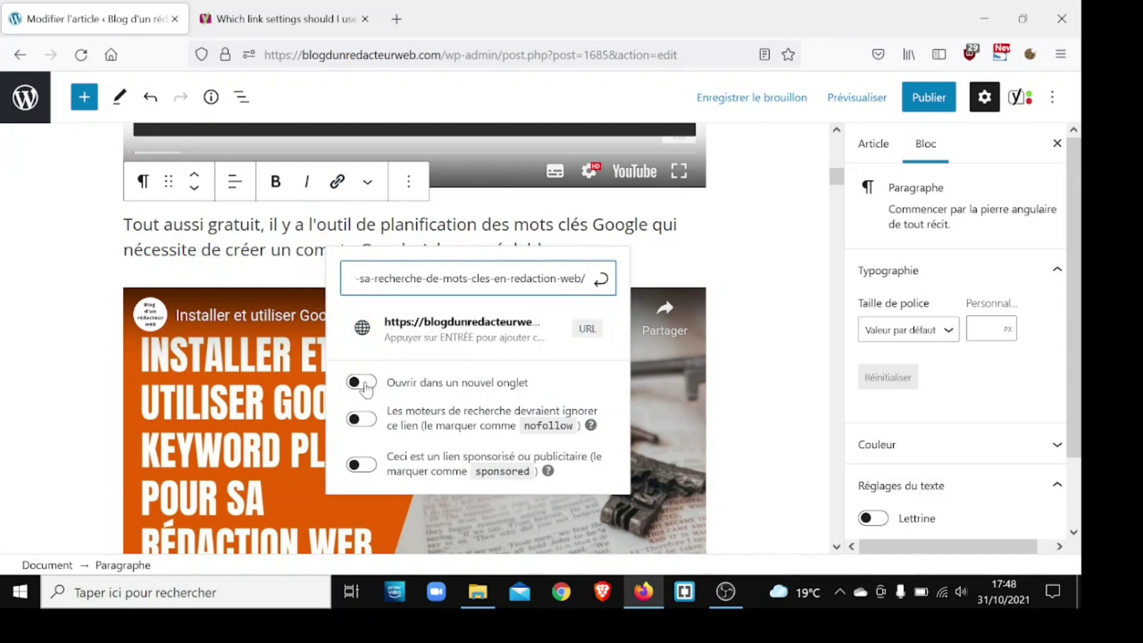
left_click(366, 387)
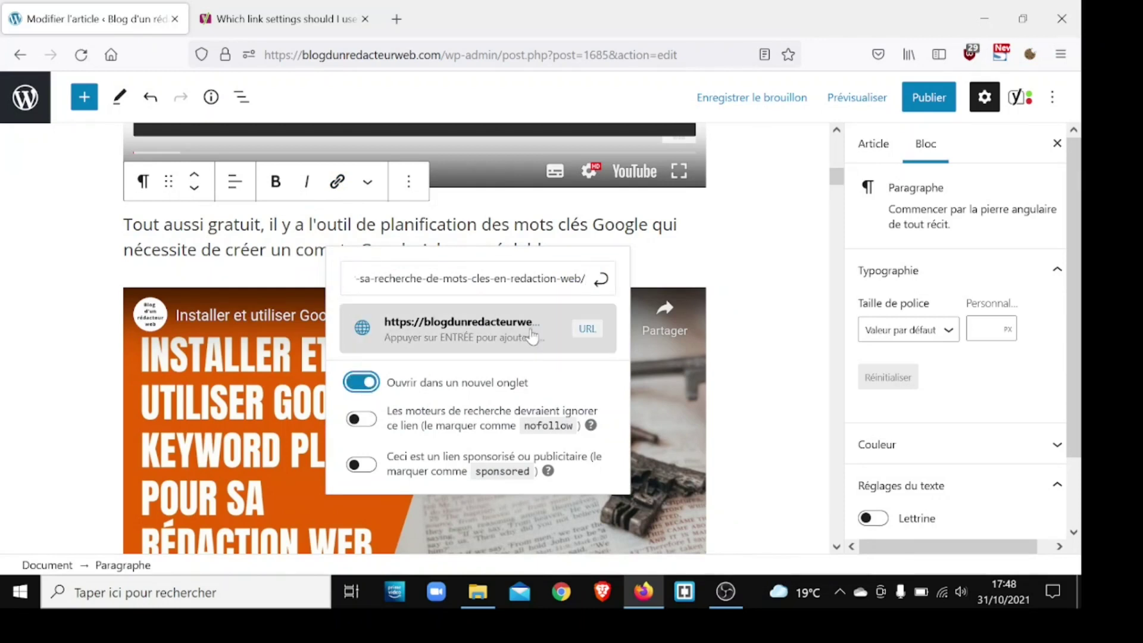
left_click(601, 285)
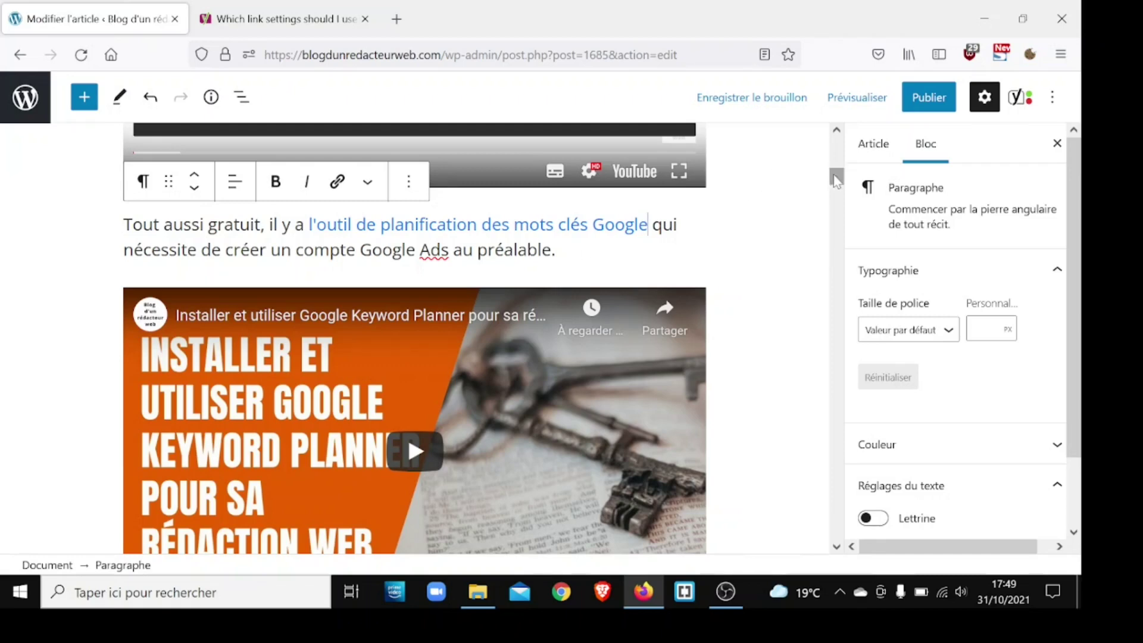
Bold "mots clés Google" in the link text and "Google" before "Ads" in the keyword planning tool paragraph.
mouse_move(837, 178)
left_mouse_down()
mouse_move(835, 159)
mouse_move(834, 182)
left_mouse_up()
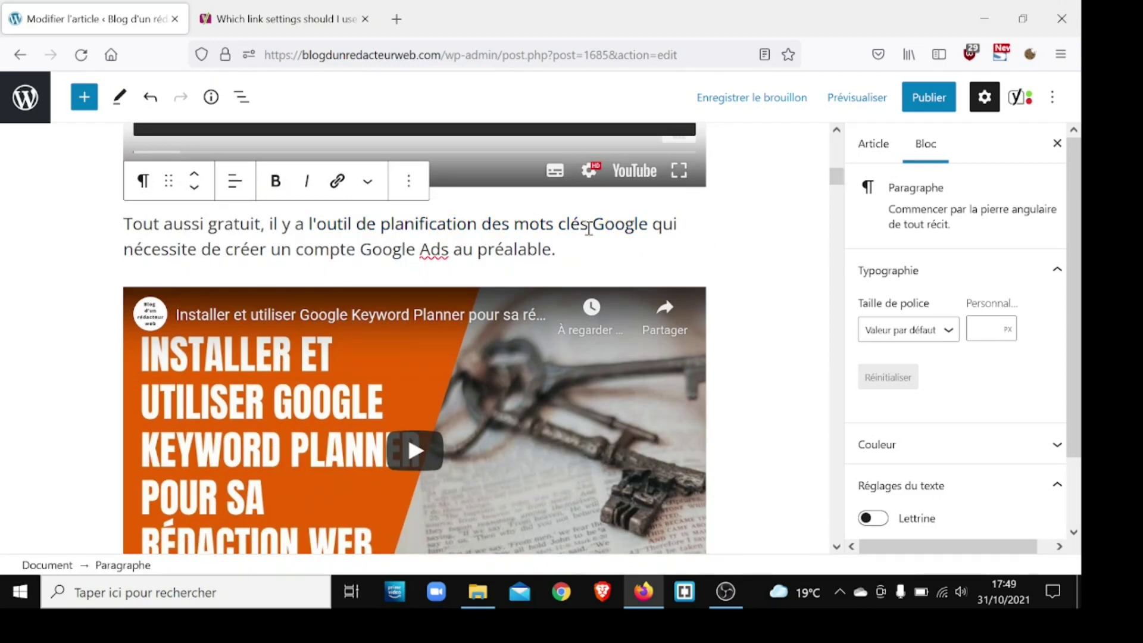
left_click_drag(648, 225, 515, 225)
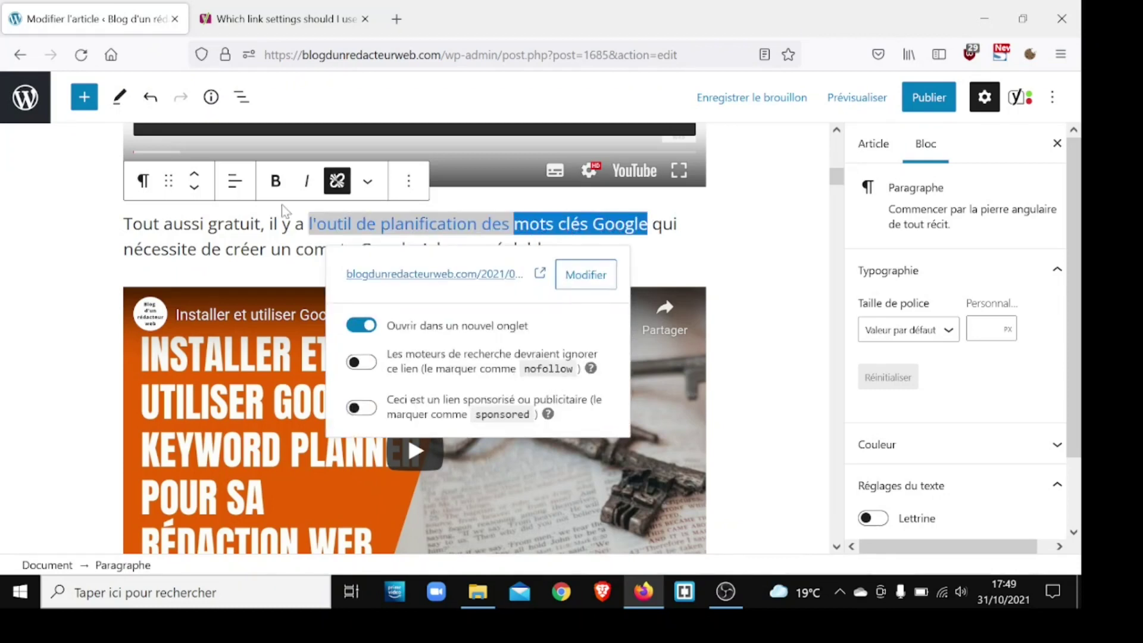
left_click(269, 186)
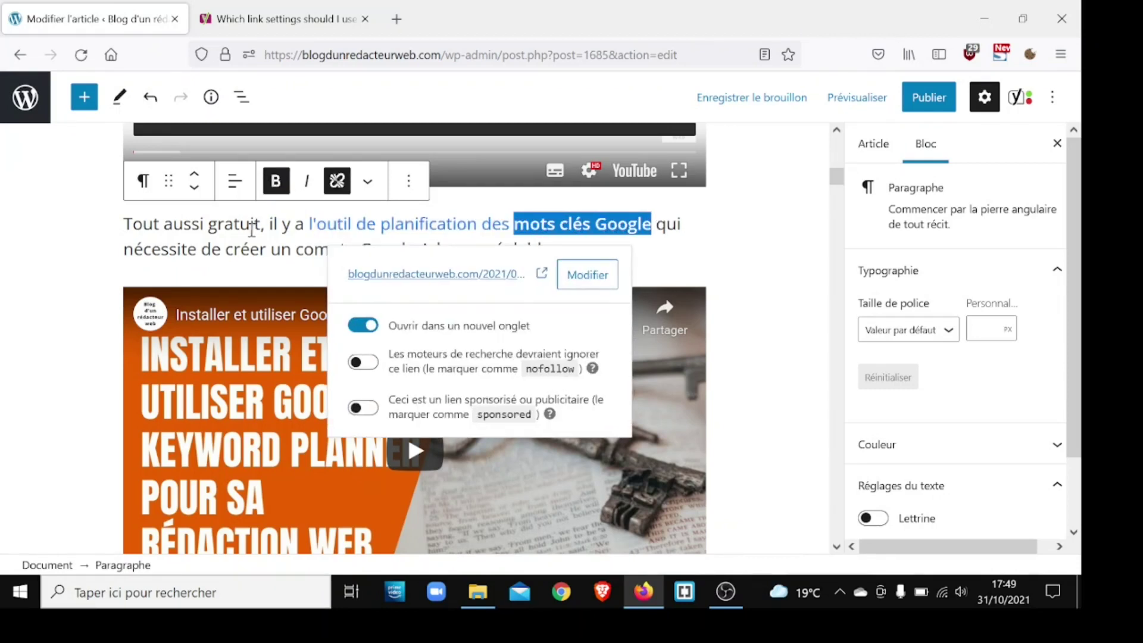
left_click(241, 251)
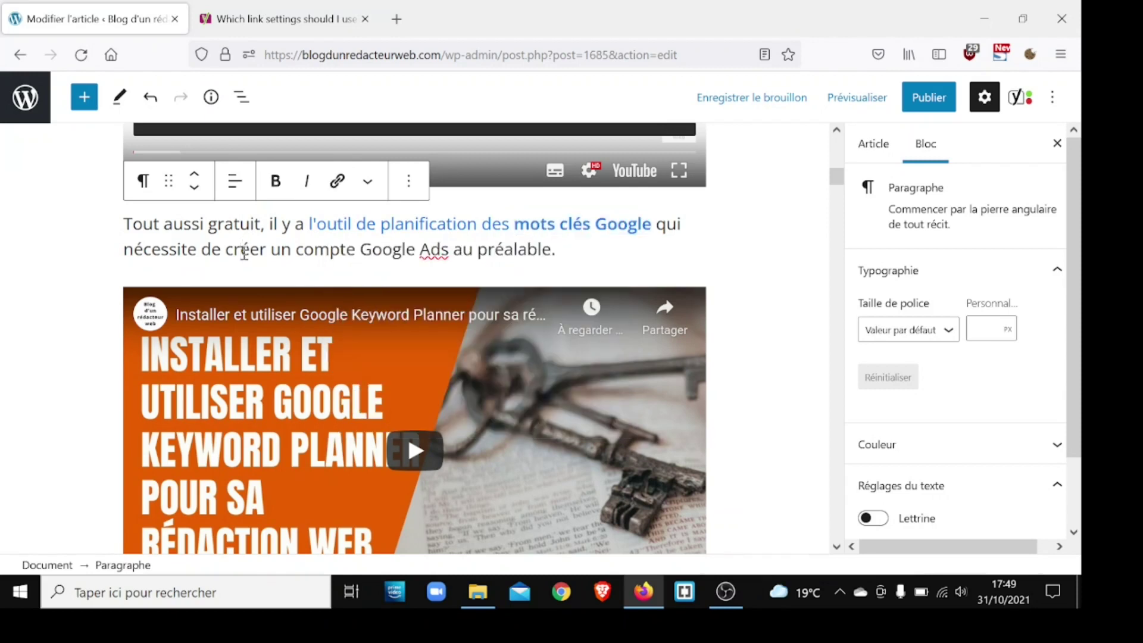
left_click(381, 252)
double_click(380, 252)
left_click(276, 180)
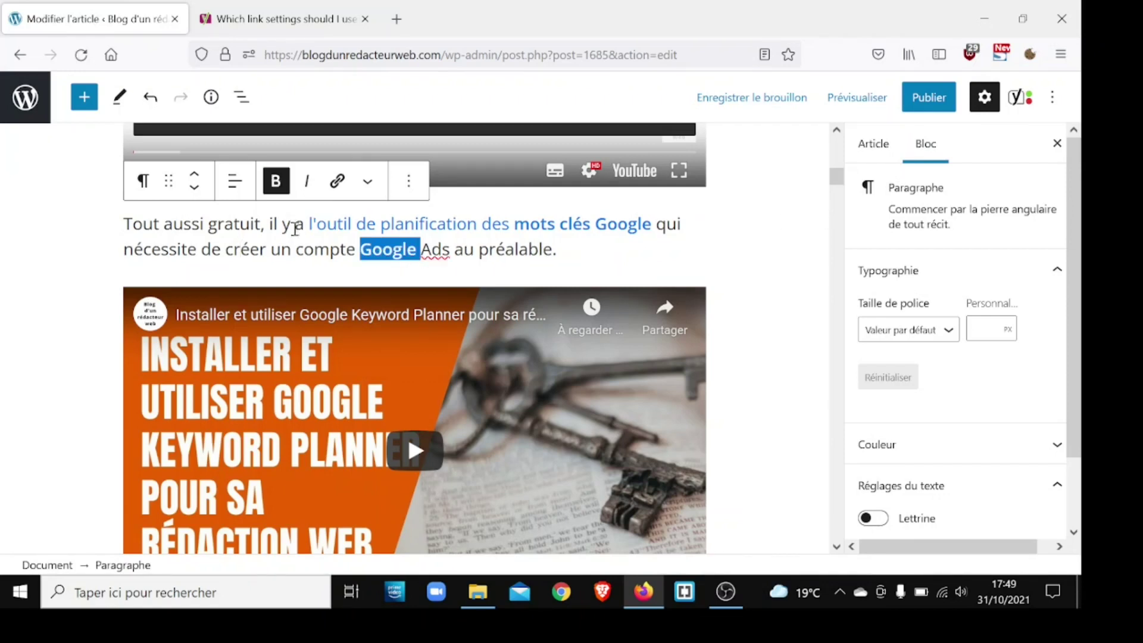
left_click(294, 246)
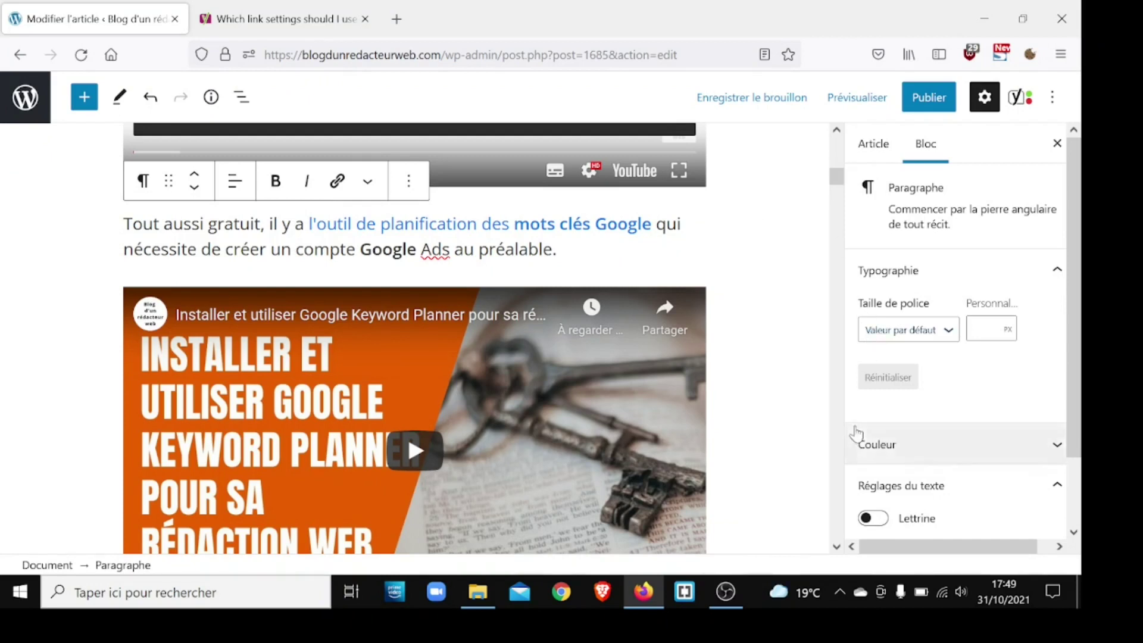
Save the article as a draft.
left_click(836, 546)
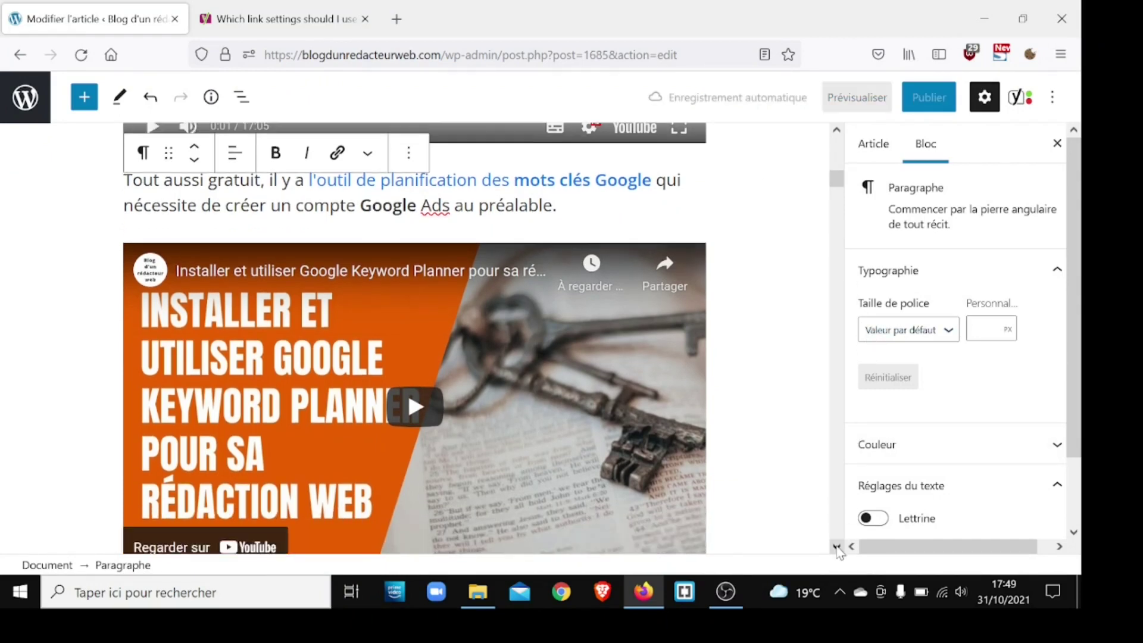
left_click(837, 546)
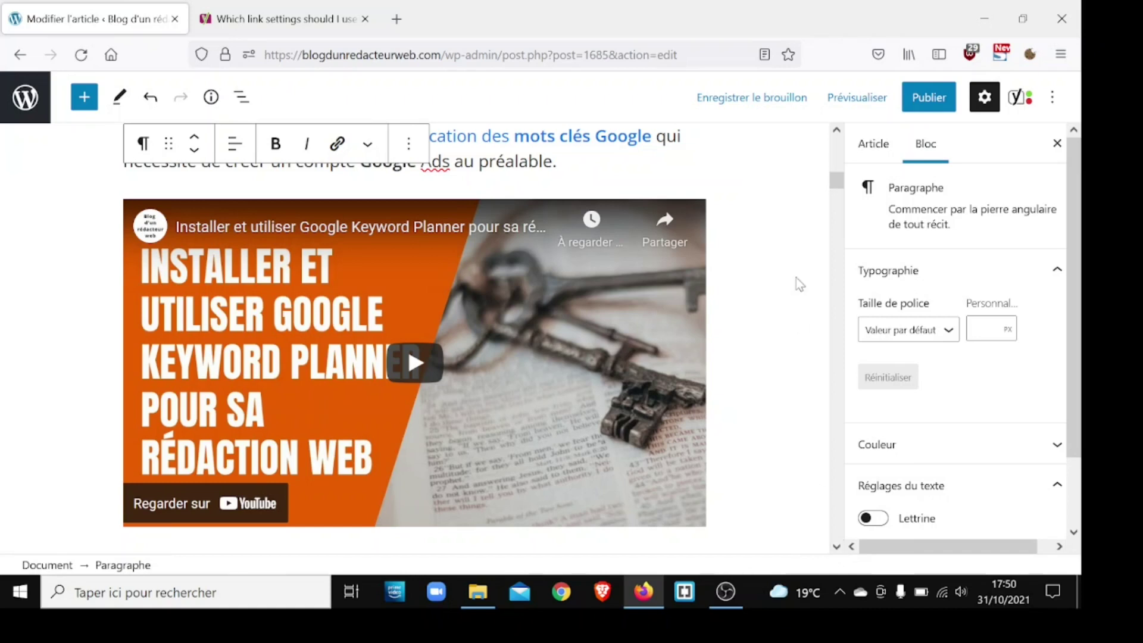
left_click(754, 105)
Bold "rédaction web" and "Google" in the "Aujourd'hui" paragraph, and the first "Google" in the "En effet" paragraph.
left_click_drag(837, 192, 837, 209)
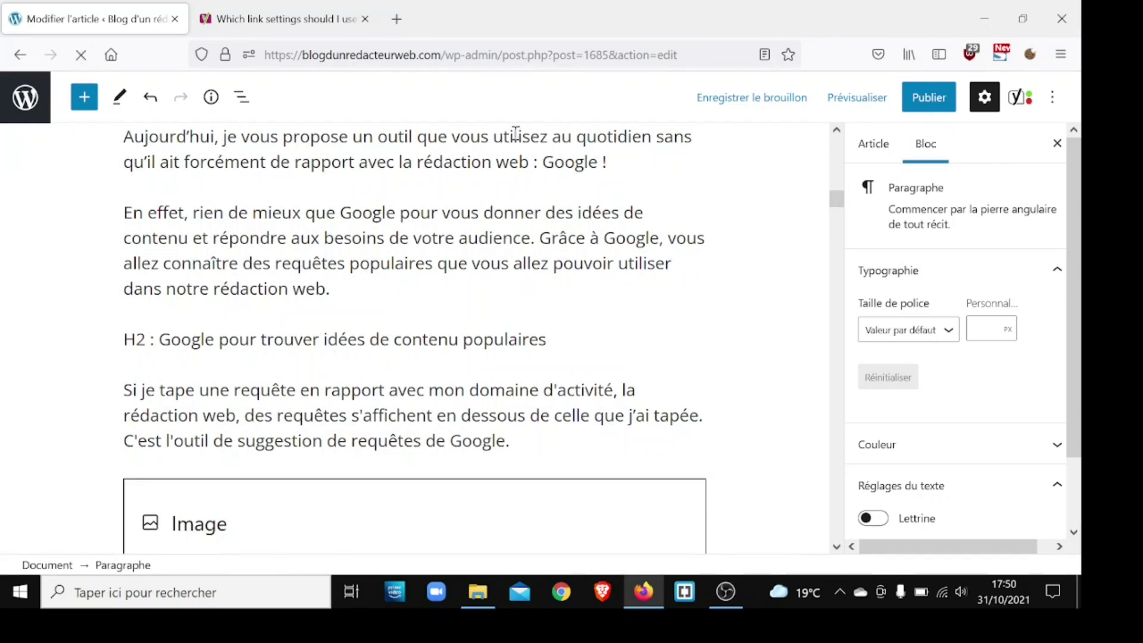
left_click_drag(529, 166, 415, 165)
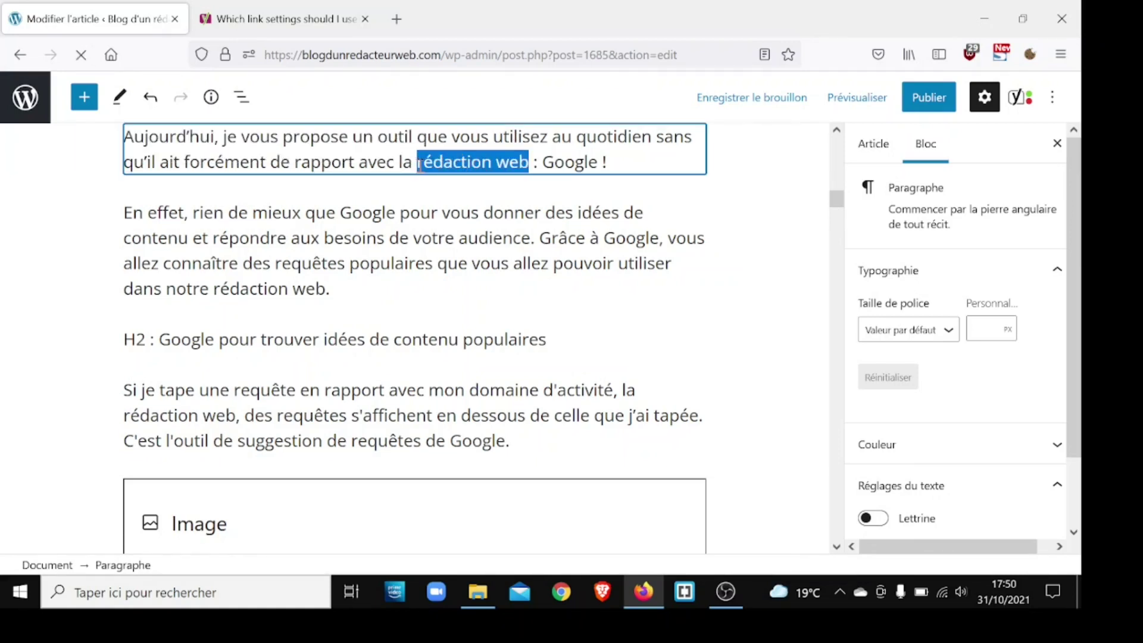
left_click(278, 148)
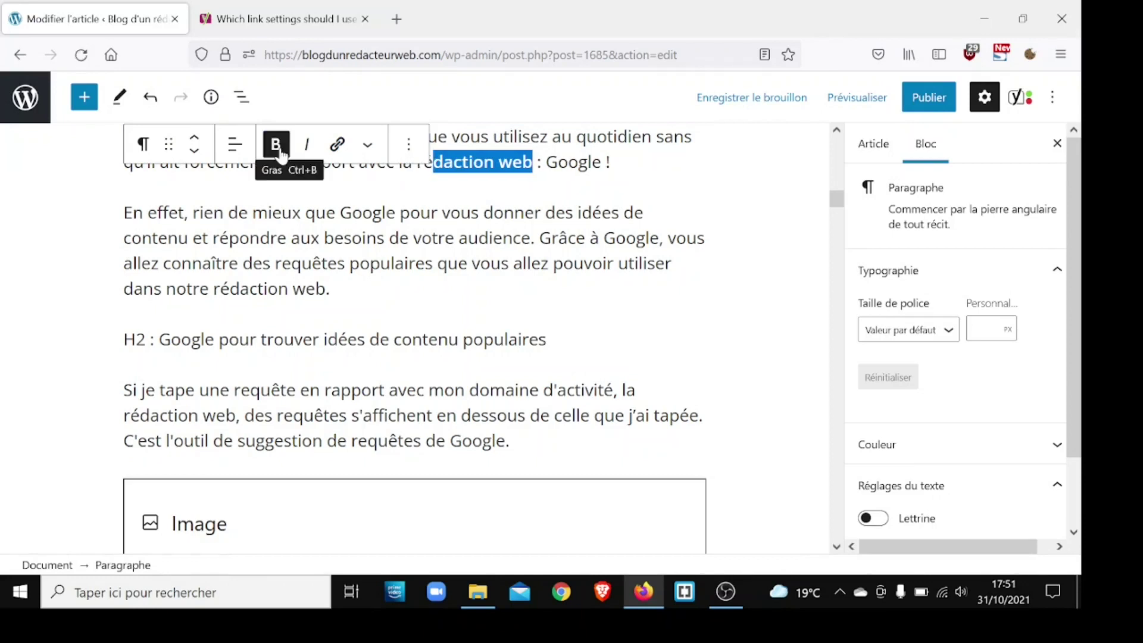
double_click(585, 160)
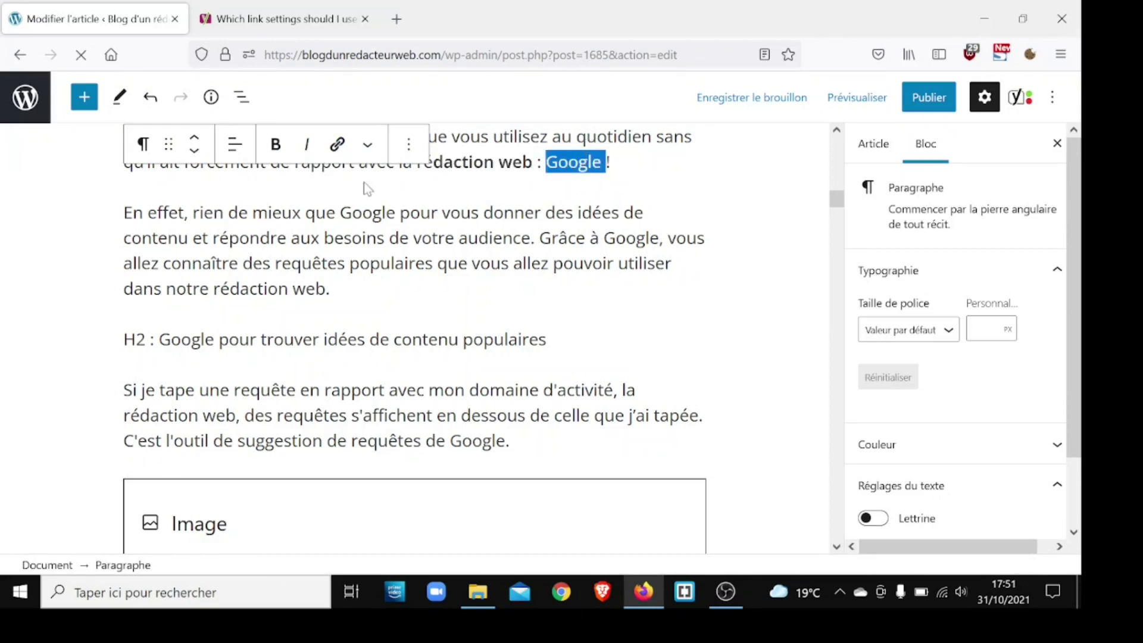
left_click(275, 155)
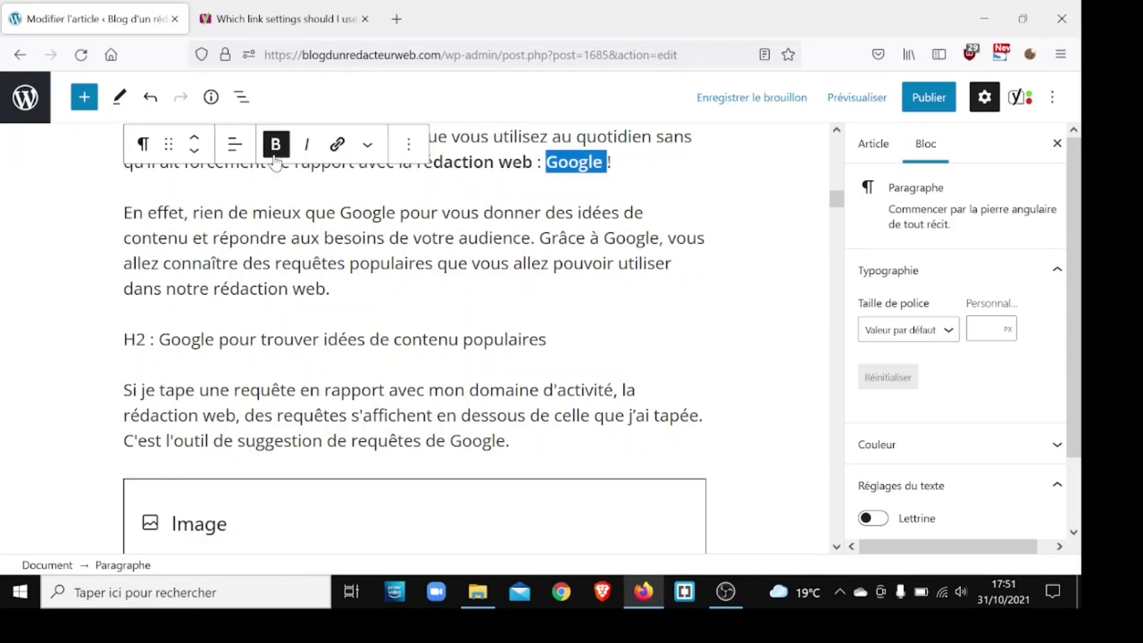
double_click(362, 212)
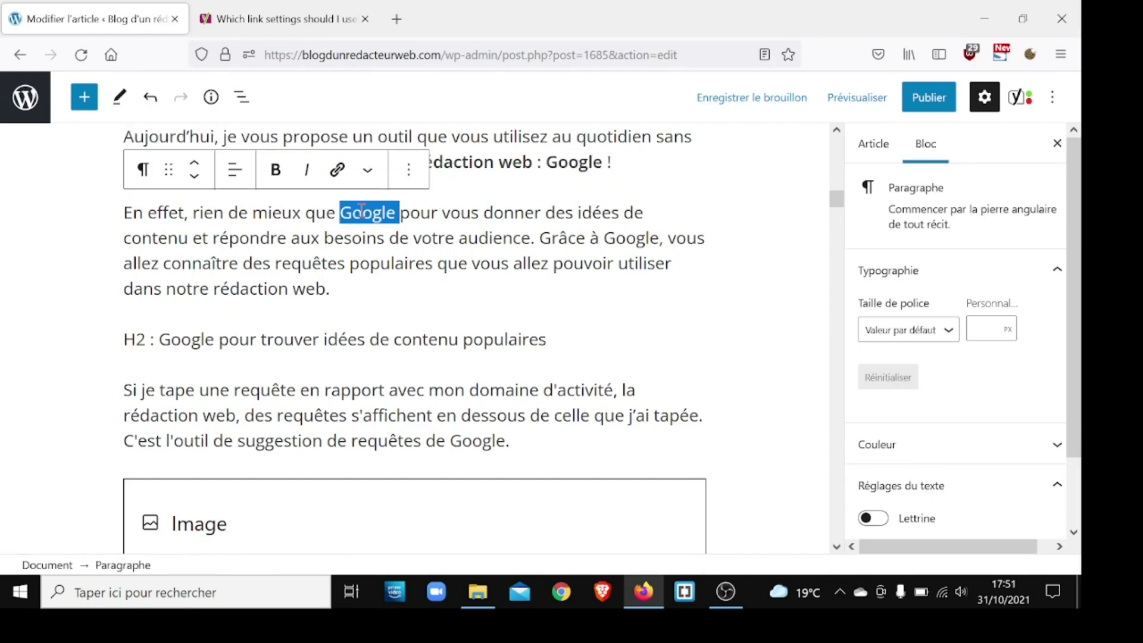
left_click(271, 180)
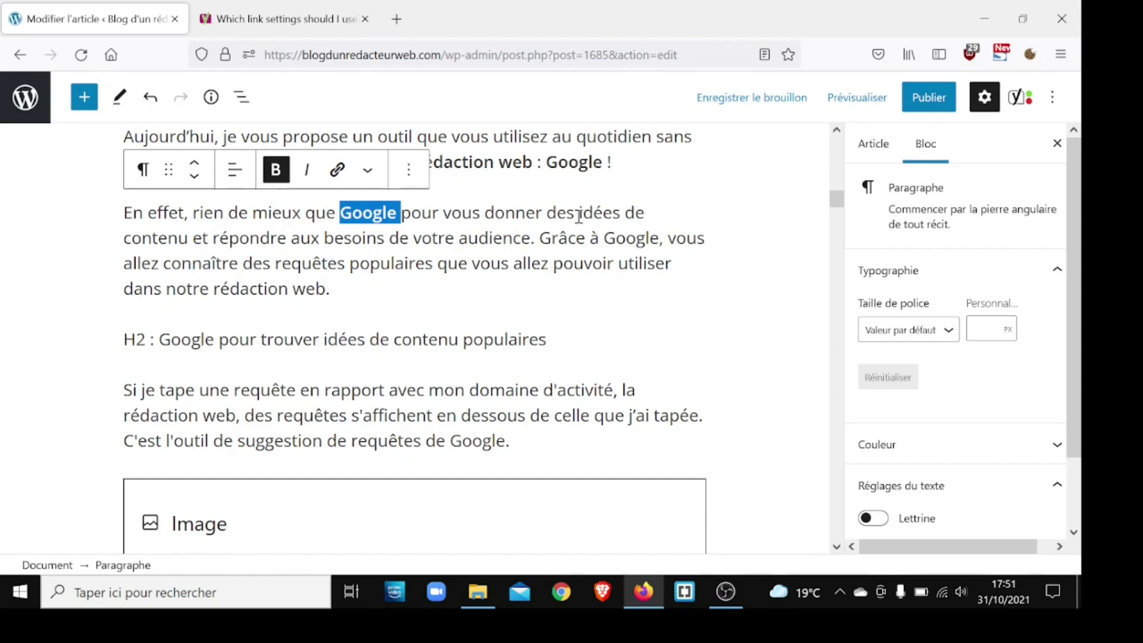
left_click_drag(580, 213, 189, 241)
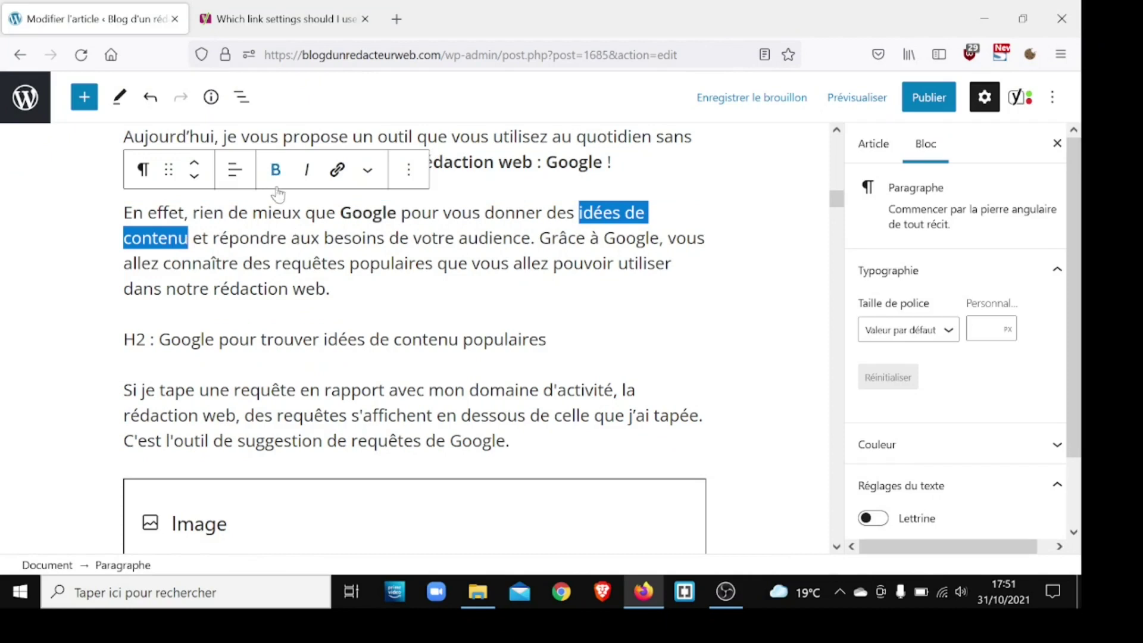
left_click(276, 185)
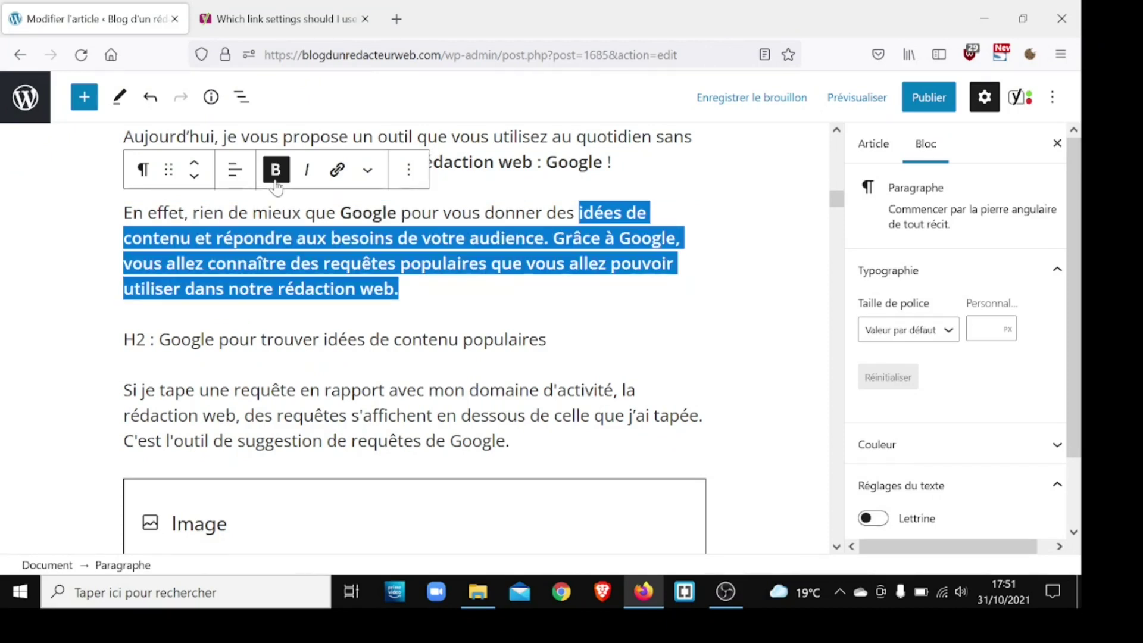
left_click(318, 266)
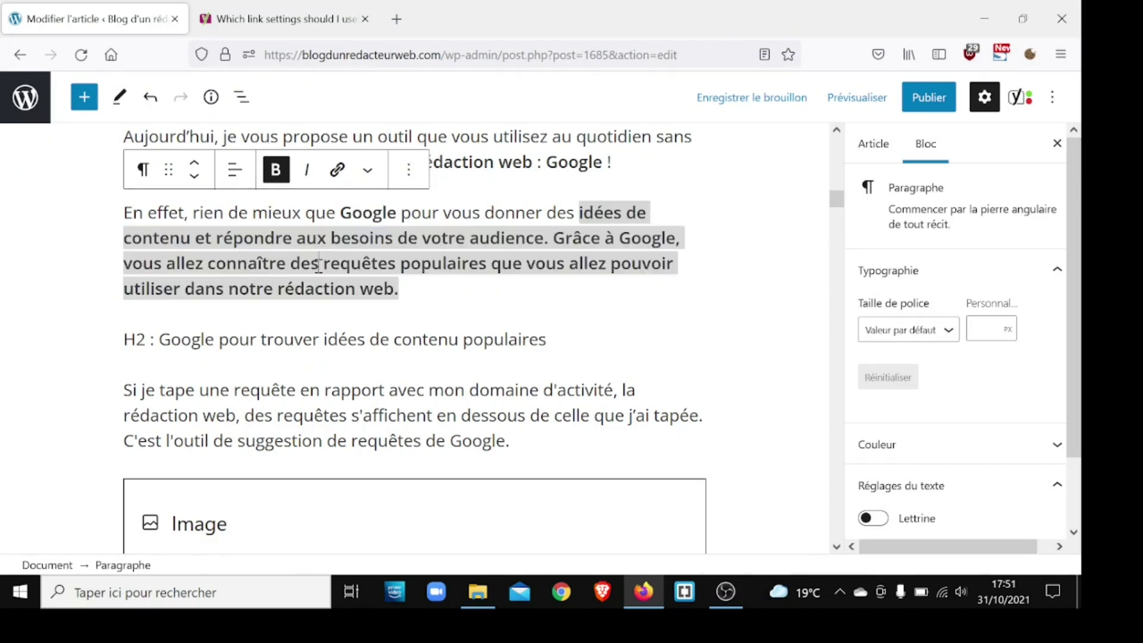
key("ctrl+z")
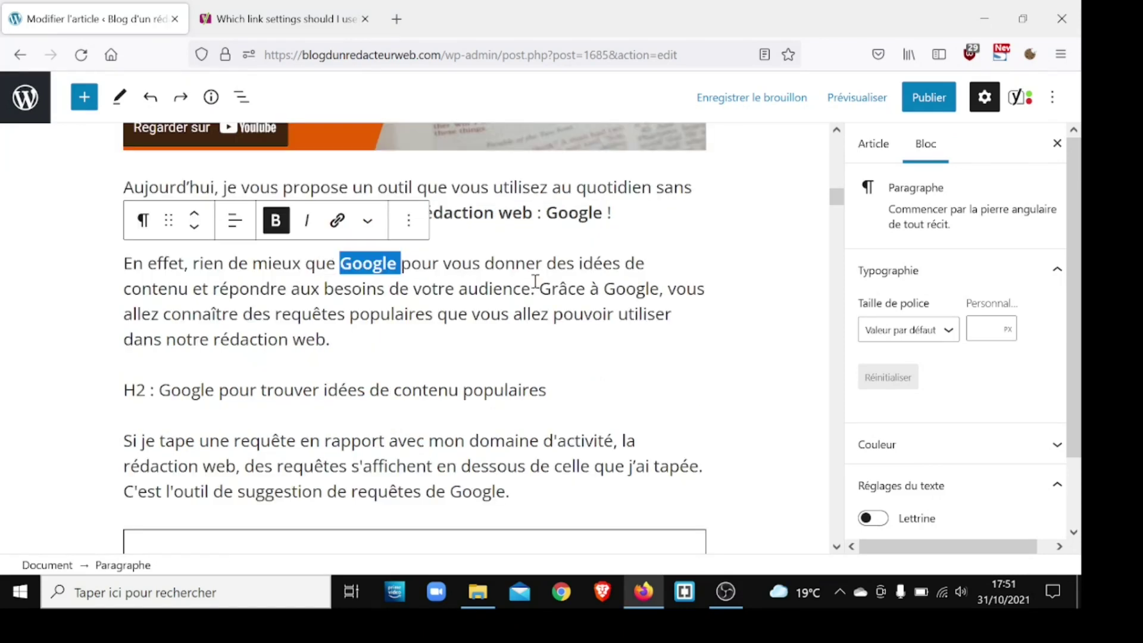
Bold "idées de contenu", the second "Google" and "requêtes populaires" in the "En effet" paragraph.
left_click_drag(581, 264, 188, 288)
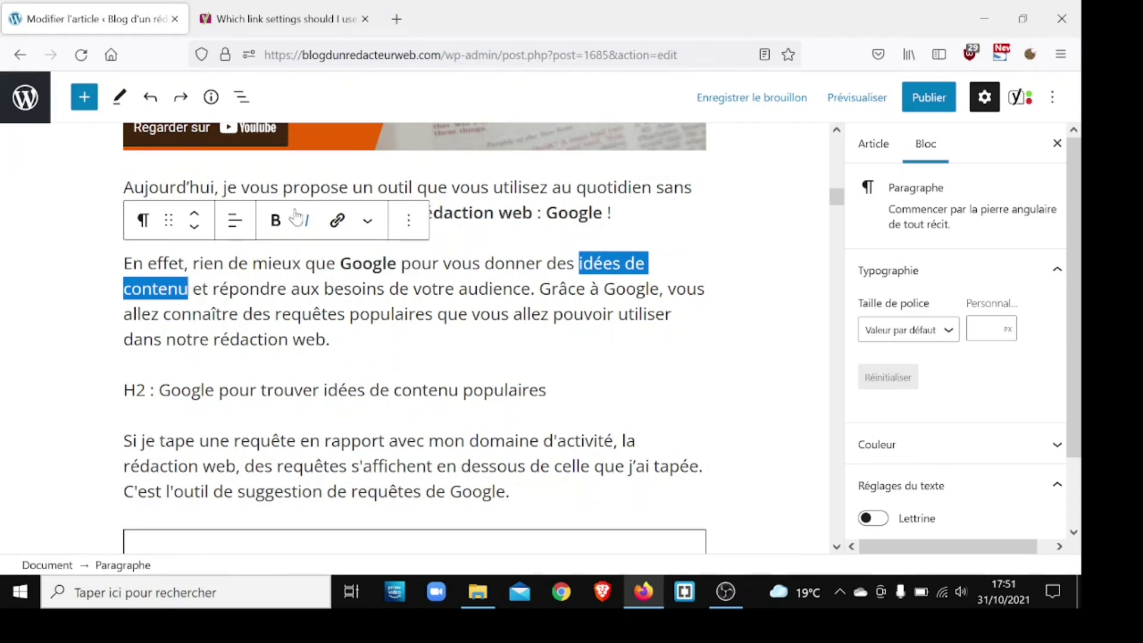
left_click(278, 223)
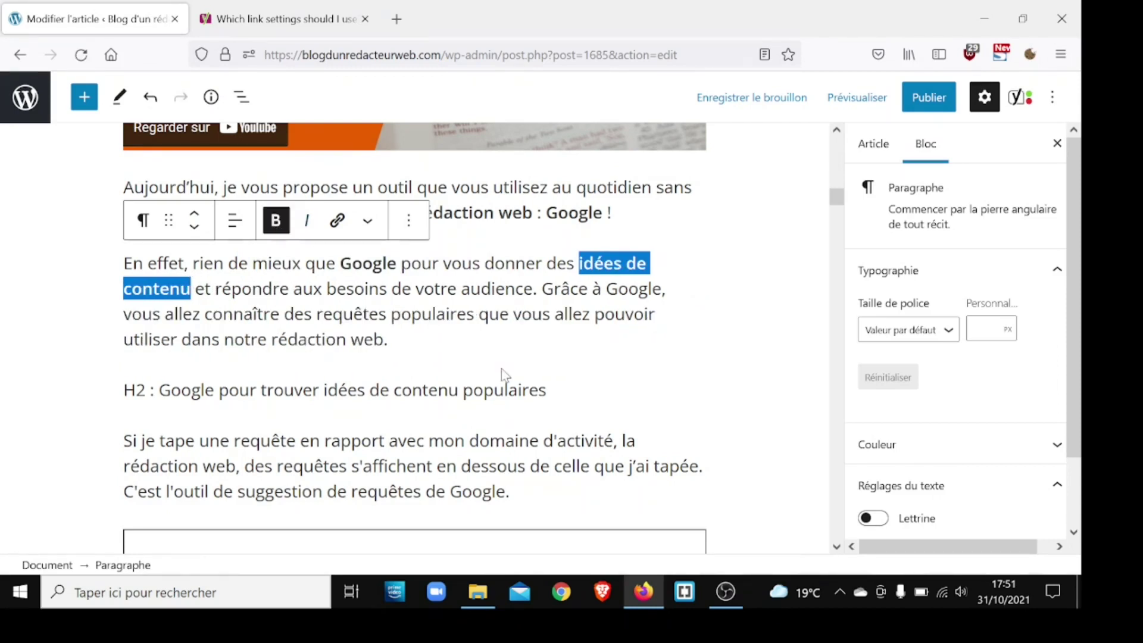
double_click(627, 289)
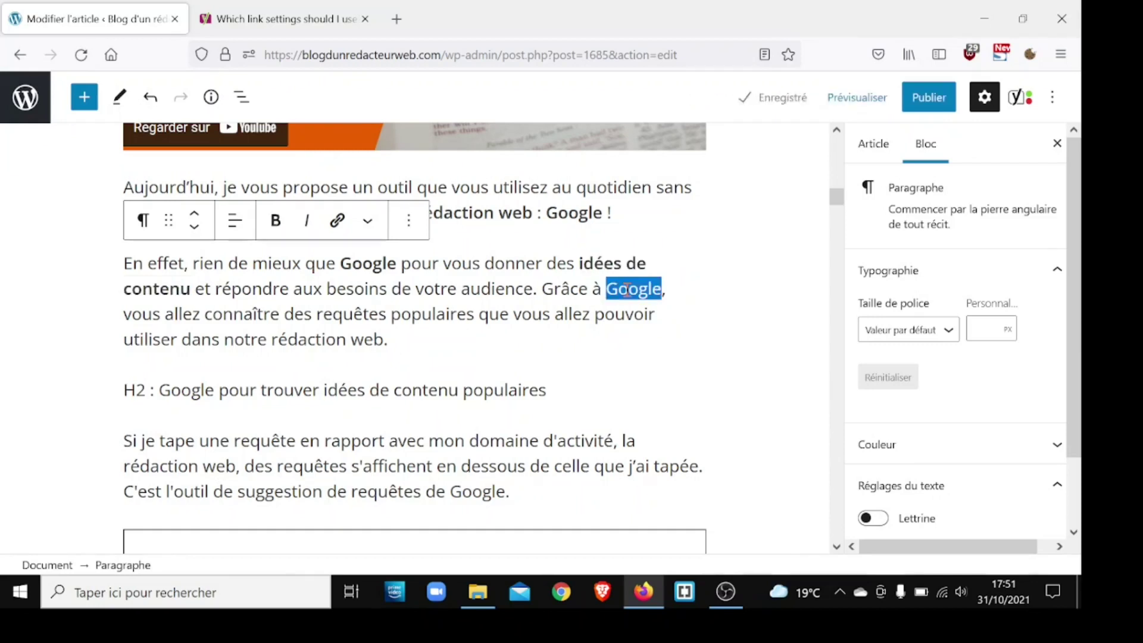
left_click(268, 225)
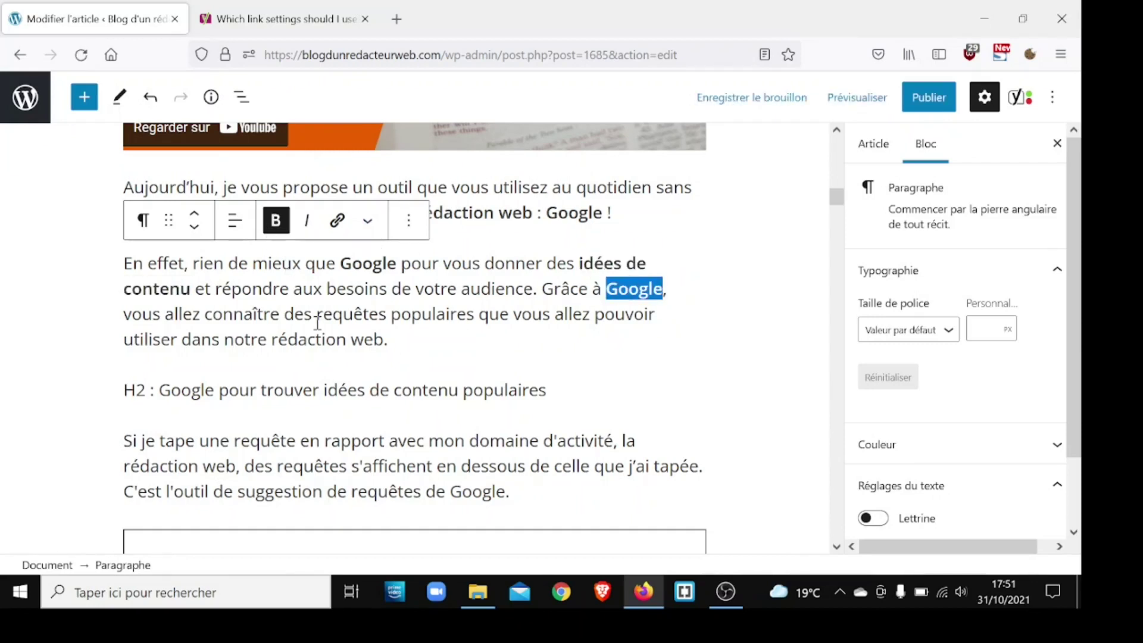
left_click_drag(317, 318, 475, 315)
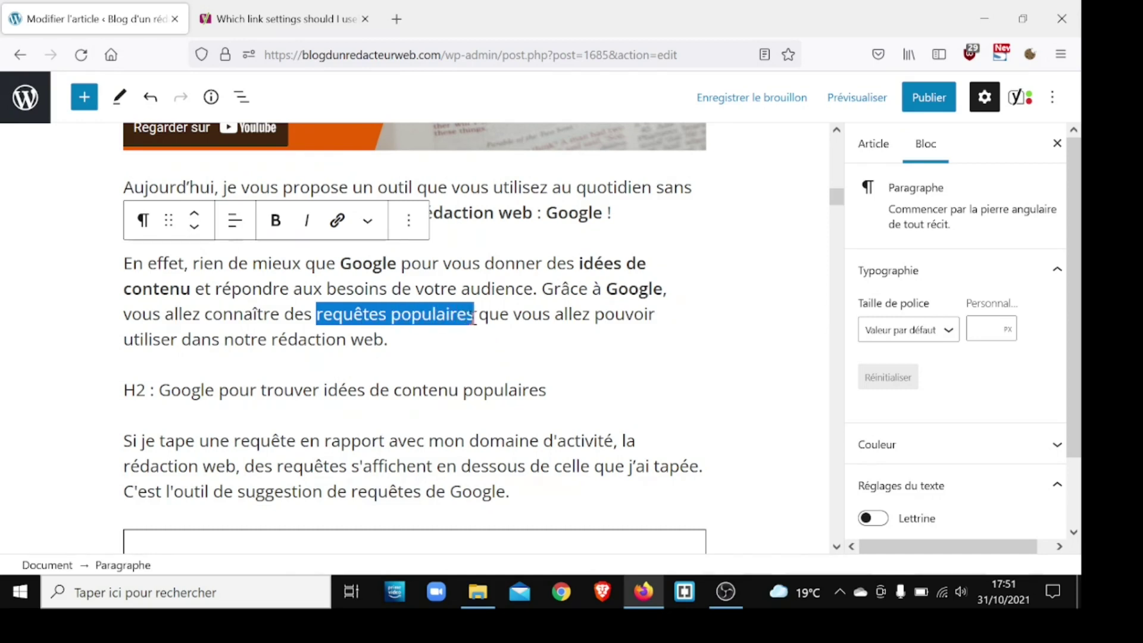
left_click(277, 224)
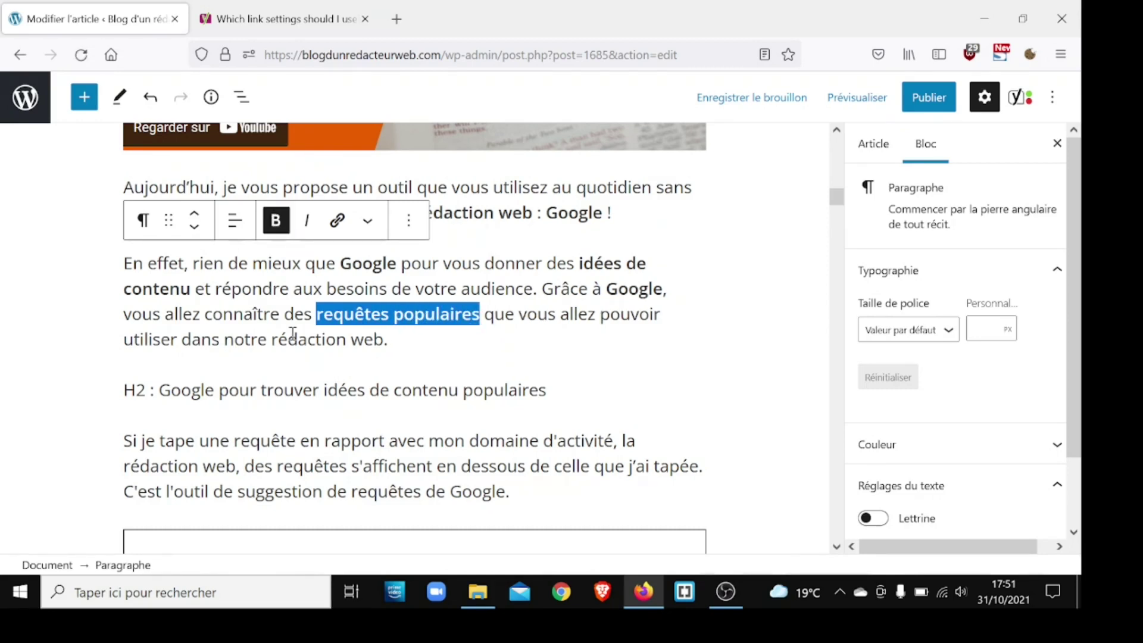
Change "notre" to "votre" before "rédaction web" at the end of the "En effet" paragraph.
left_click(236, 341)
key("BackSpace")
type("v")
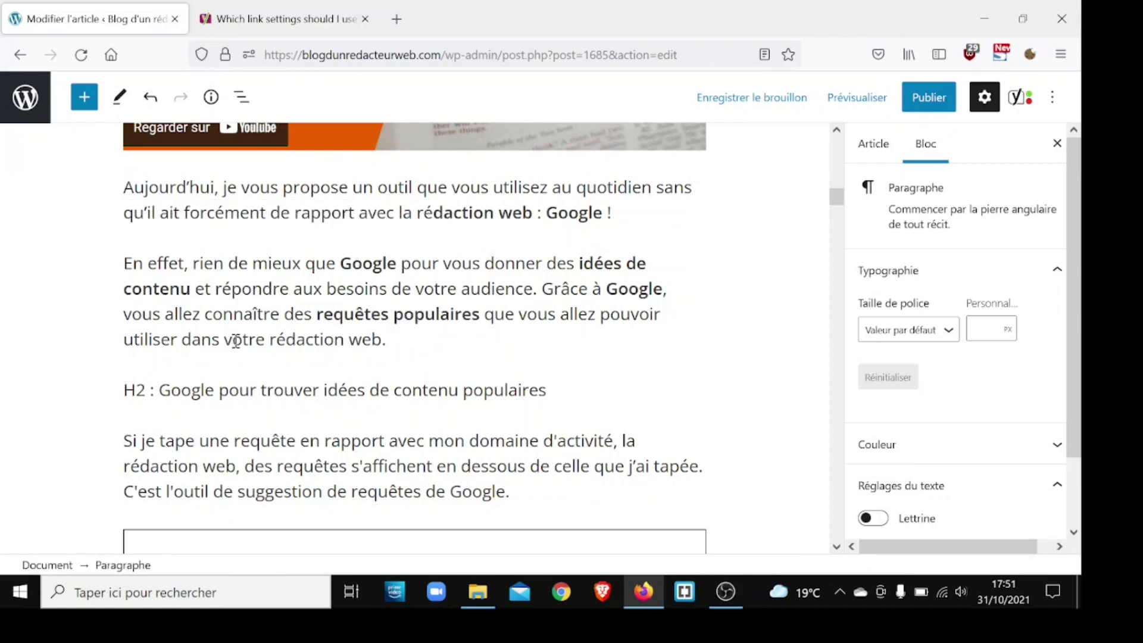
left_click(271, 342)
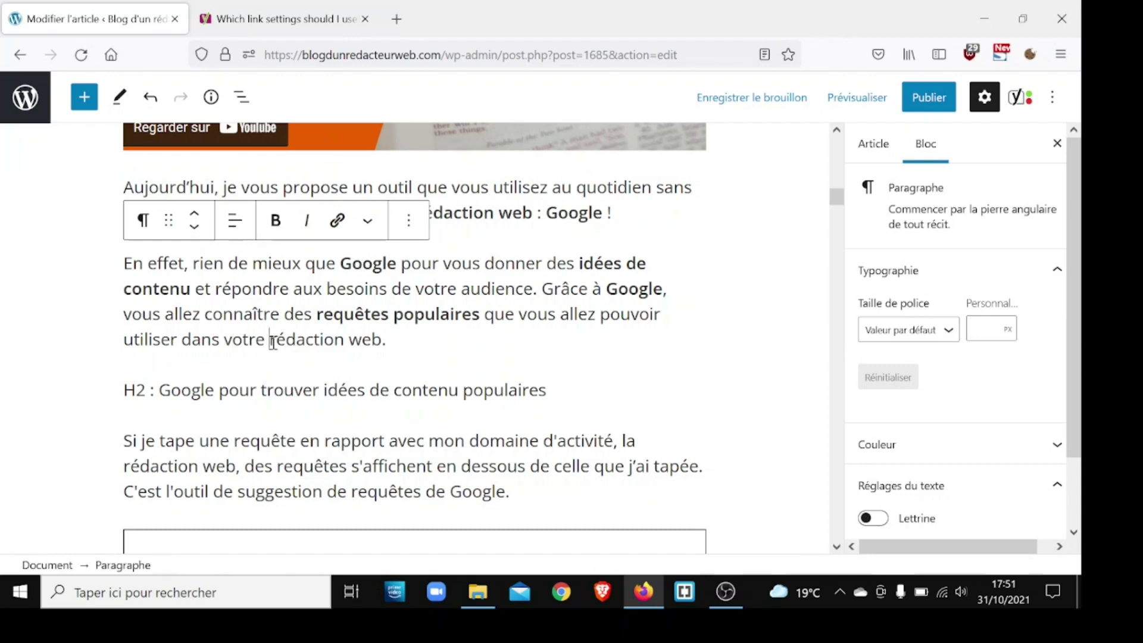
Bold "rédaction web" at the end of the "En effet" paragraph.
left_click_drag(273, 342, 382, 346)
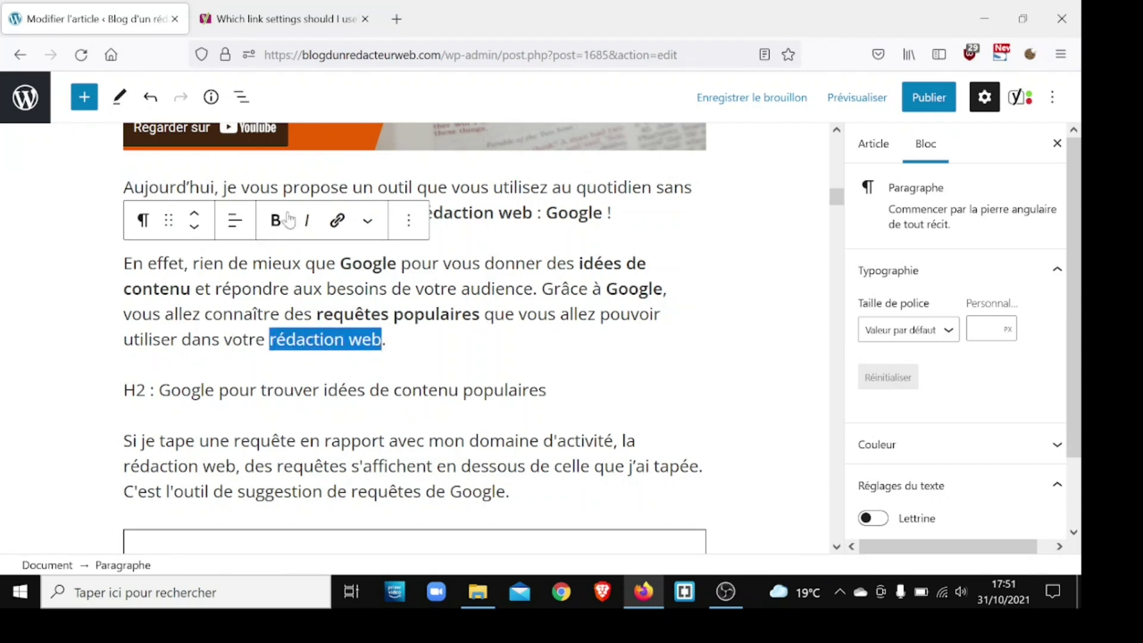
left_click(288, 220)
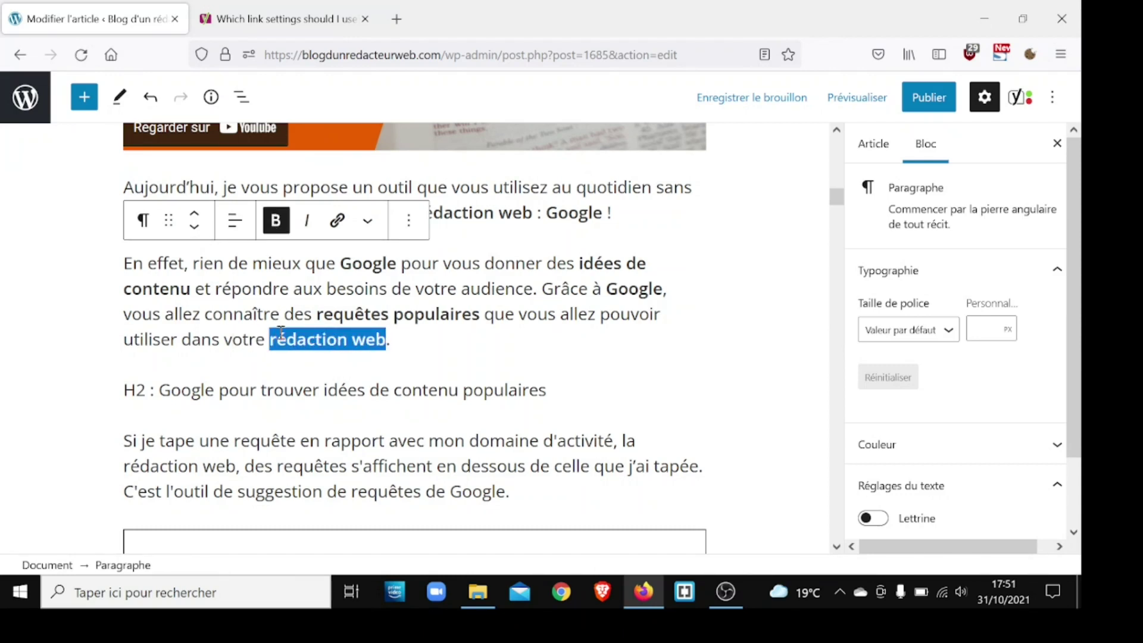
left_click(282, 332)
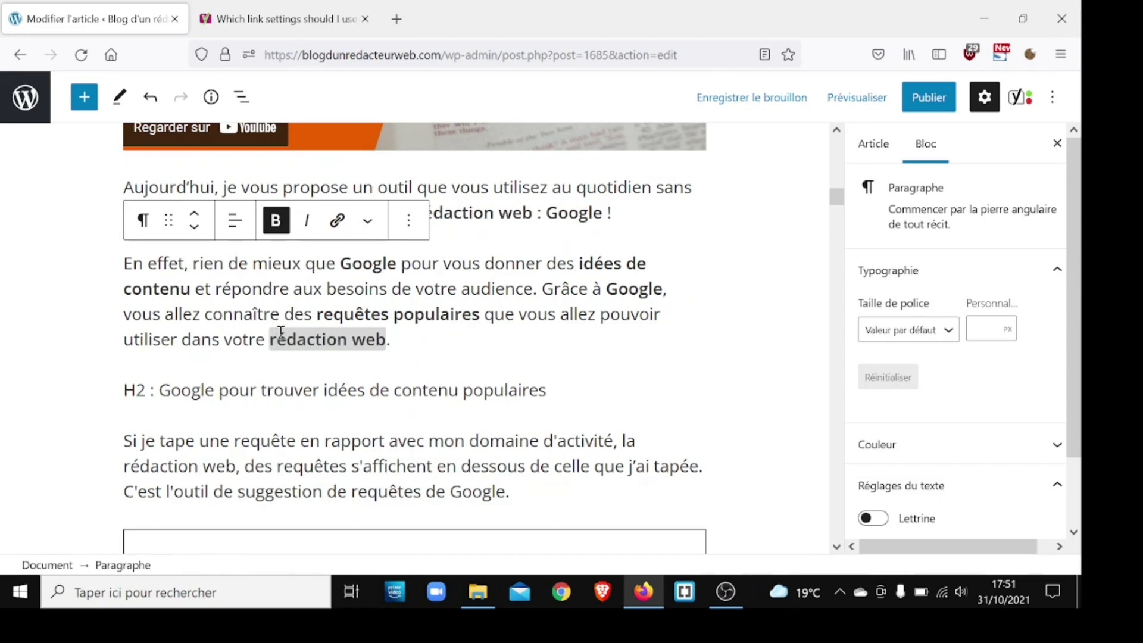
Remove the "H2 :" prefix from the line "Google pour trouver idées de contenu populaires".
left_click(160, 393)
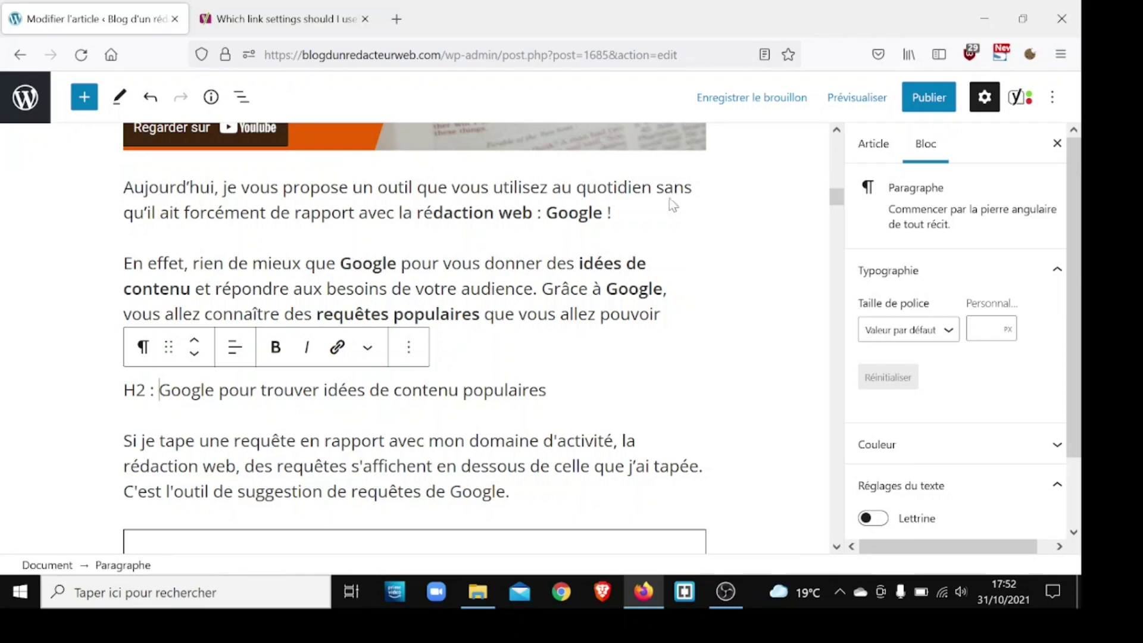
left_click_drag(835, 197, 837, 149)
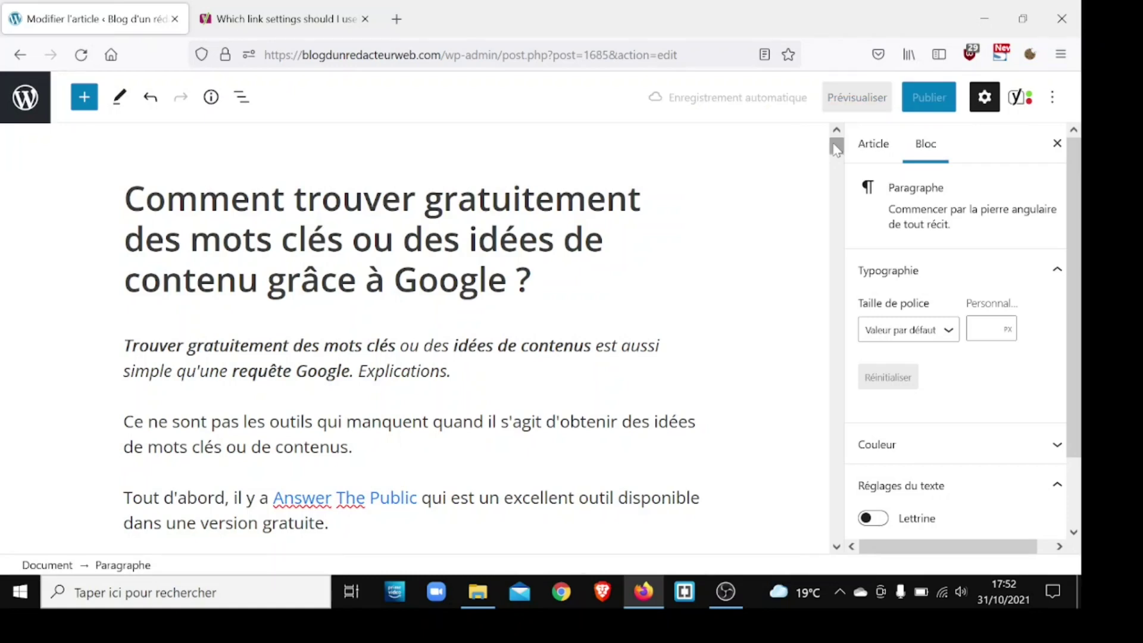
left_click_drag(837, 149, 845, 204)
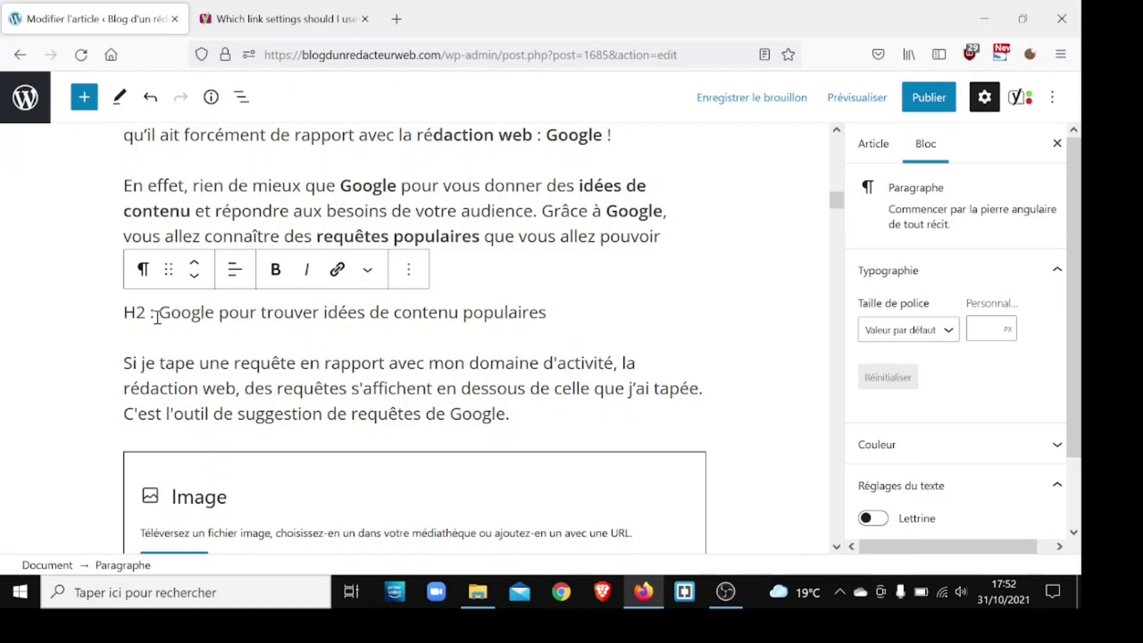
left_click_drag(156, 316, 119, 315)
key("BackSpace")
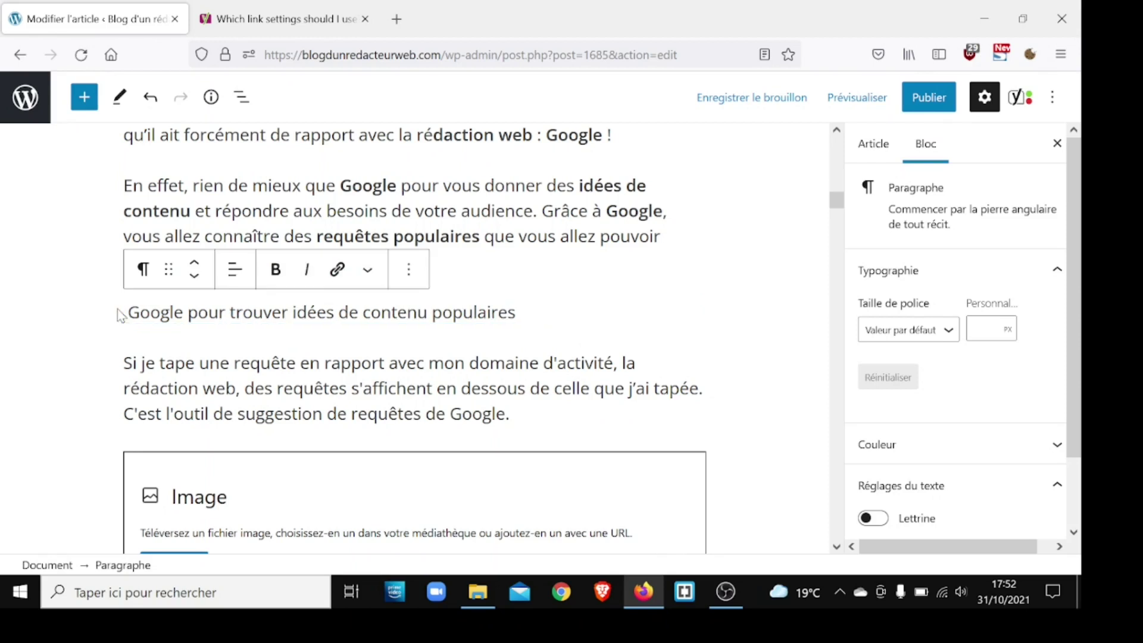
left_click(161, 310)
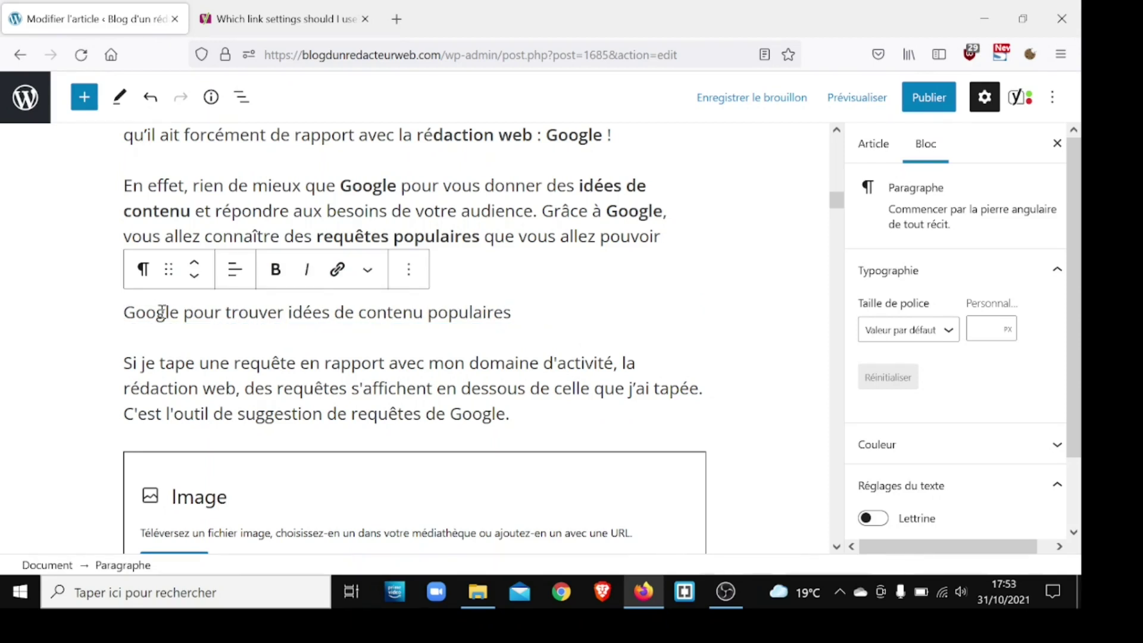
Transform the "Google pour trouver idées de contenu populaires" paragraph into an H2 heading and check its heading level options.
triple_click(162, 311)
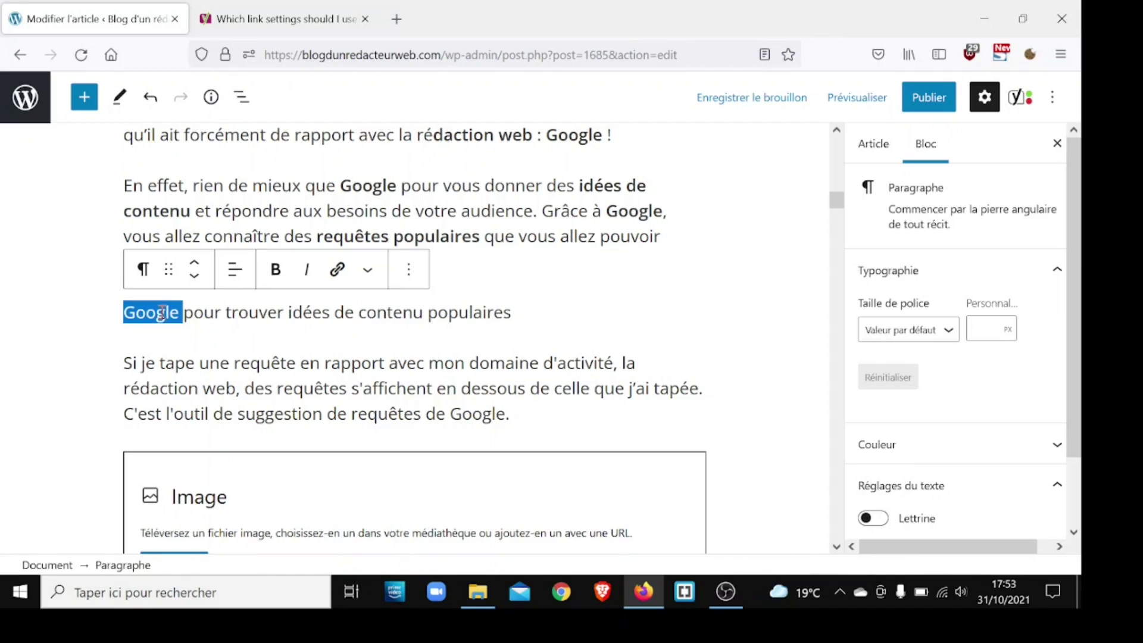
left_click(144, 270)
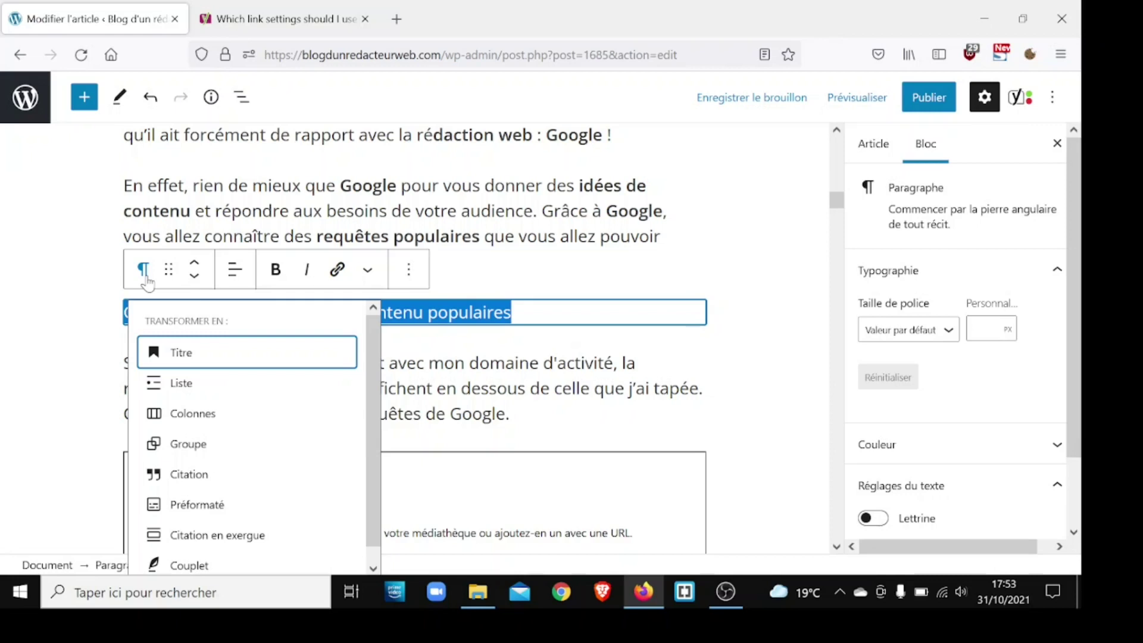
left_click(198, 368)
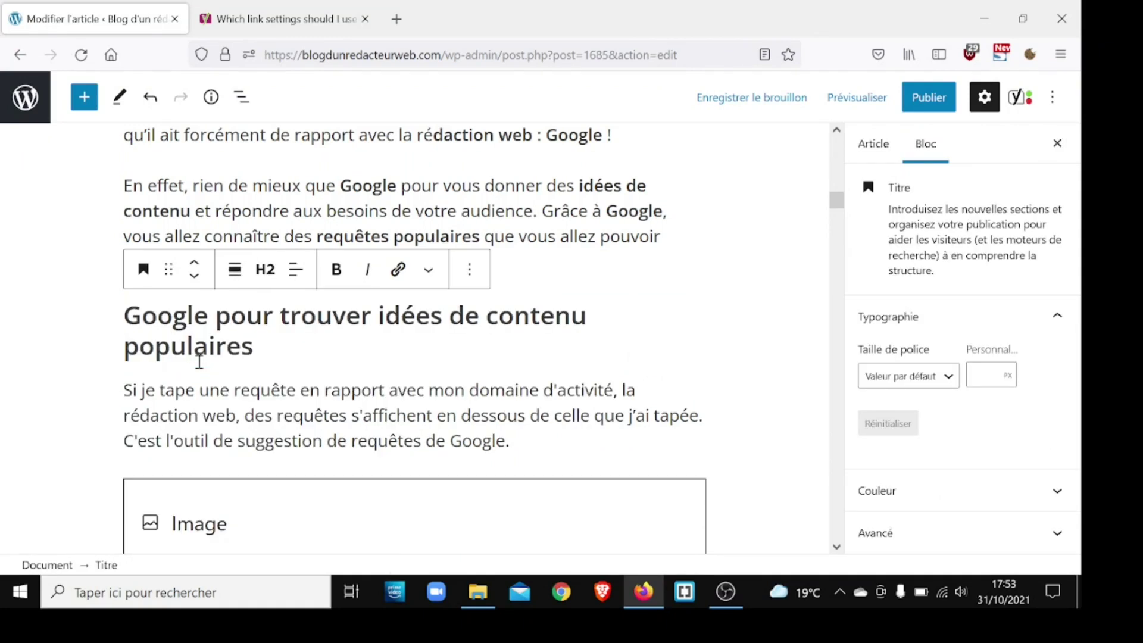
left_click(265, 271)
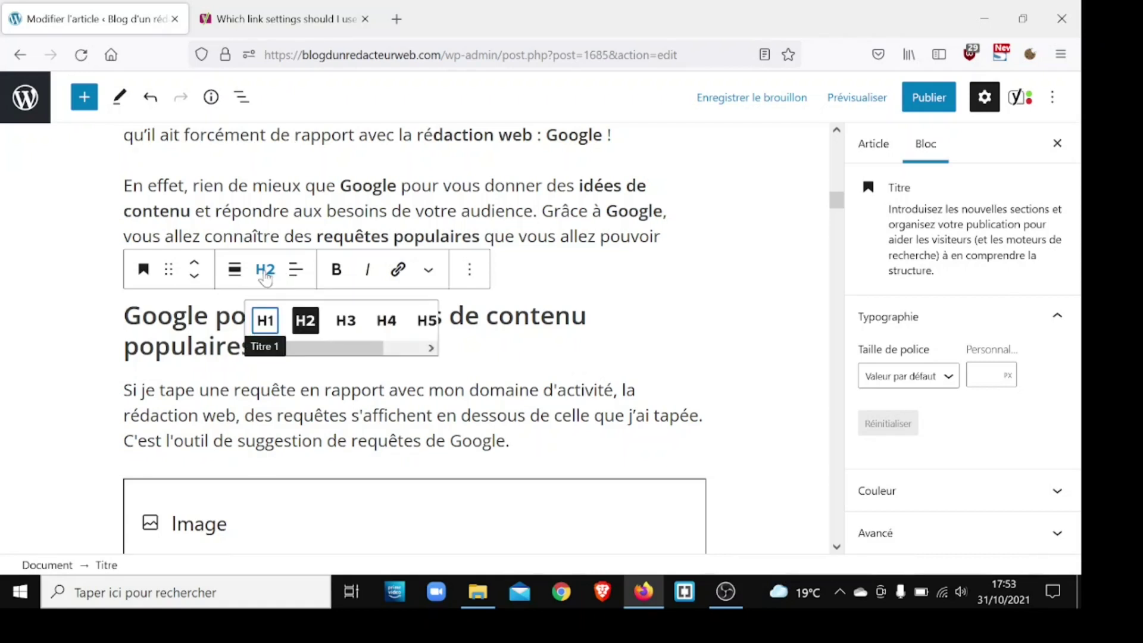
Bold "rédaction web" and the word "requêtes" after it in the "Si je tape une requête" paragraph.
left_click(188, 418)
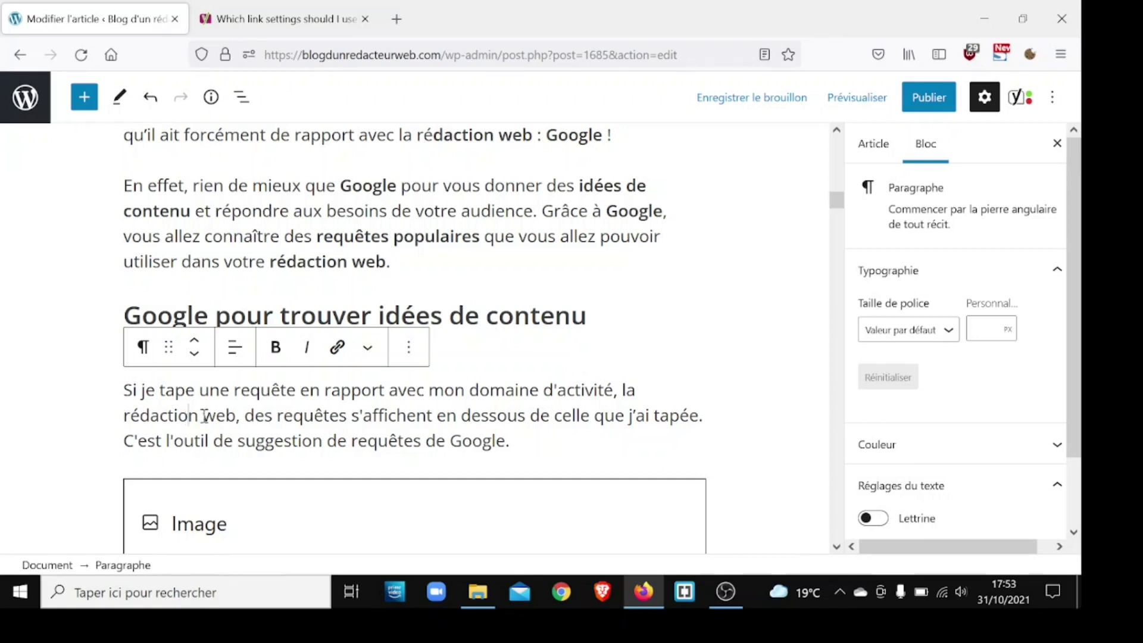
left_click_drag(234, 415, 125, 413)
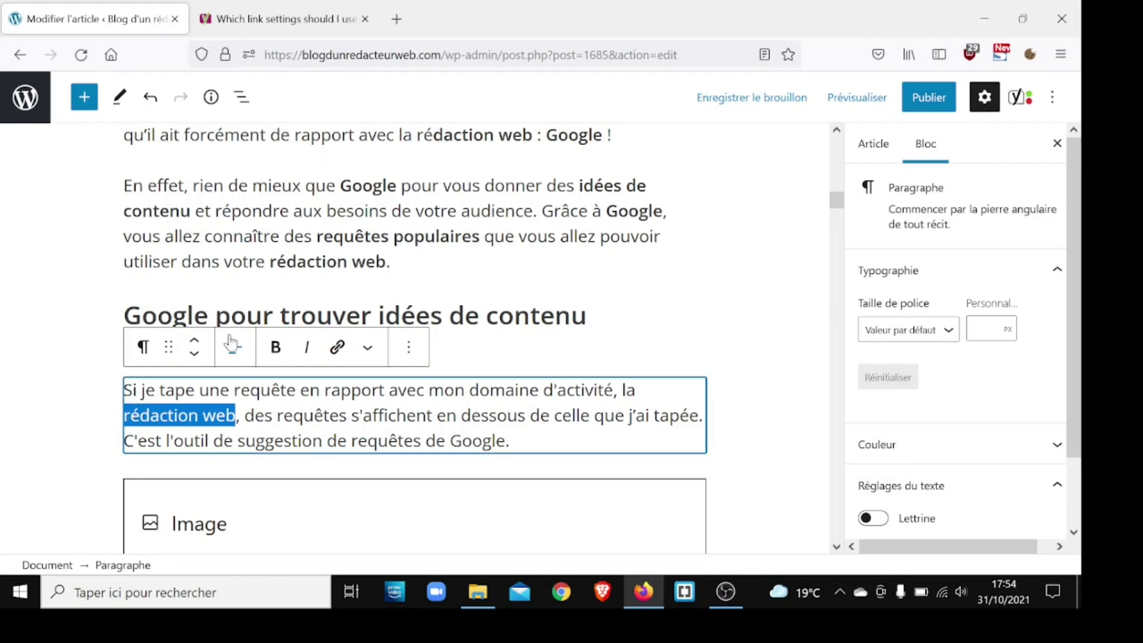
left_click(275, 349)
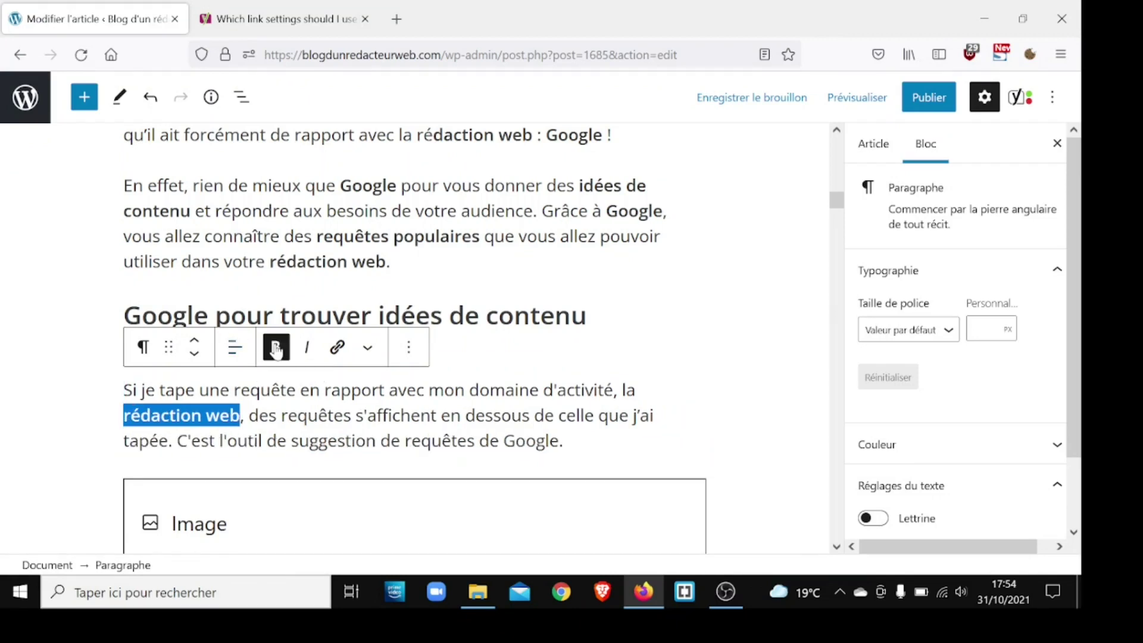
double_click(338, 420)
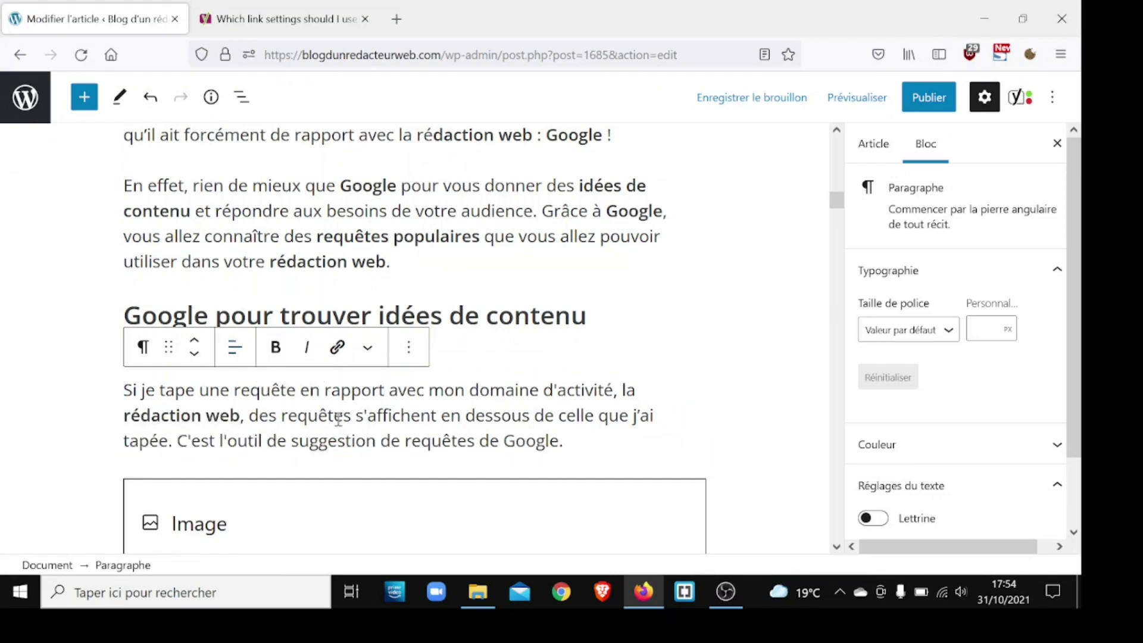
left_click(273, 357)
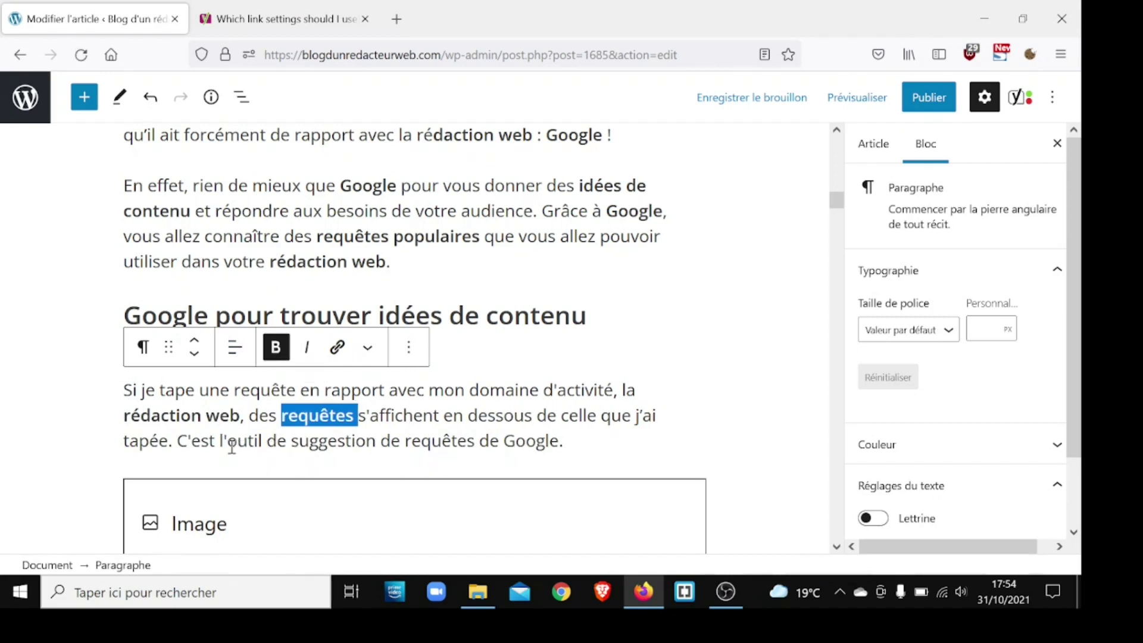
Bold "outil de suggestion de requêtes" and "Google" in the last sentence of the "Si je tape une requête" paragraph.
left_click_drag(227, 447, 475, 447)
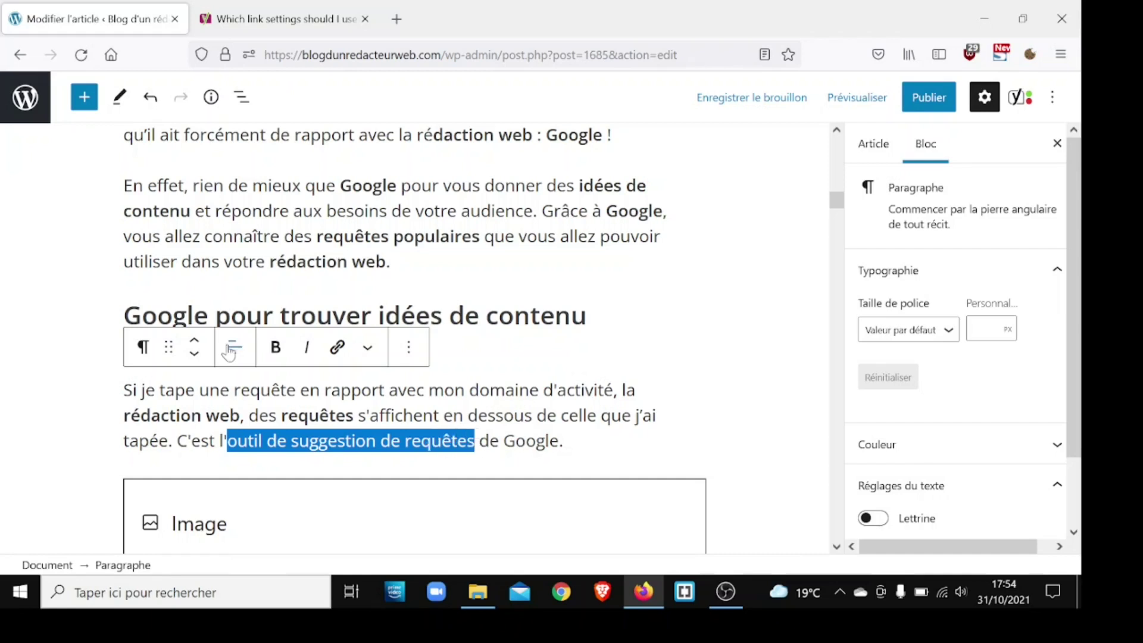
left_click(276, 348)
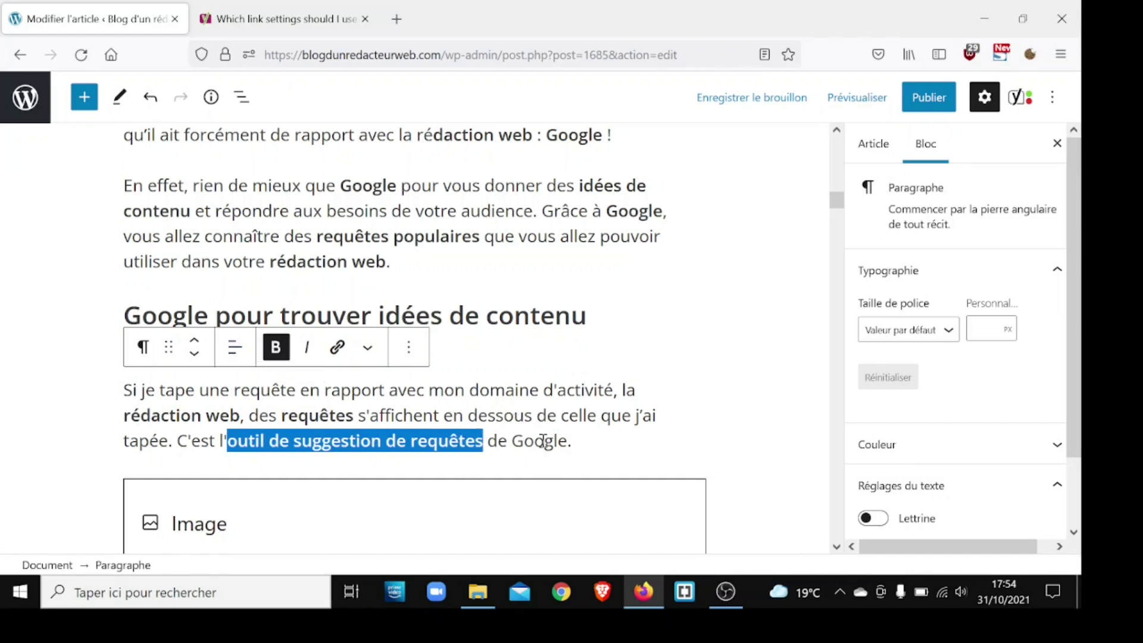
double_click(539, 441)
left_click(276, 356)
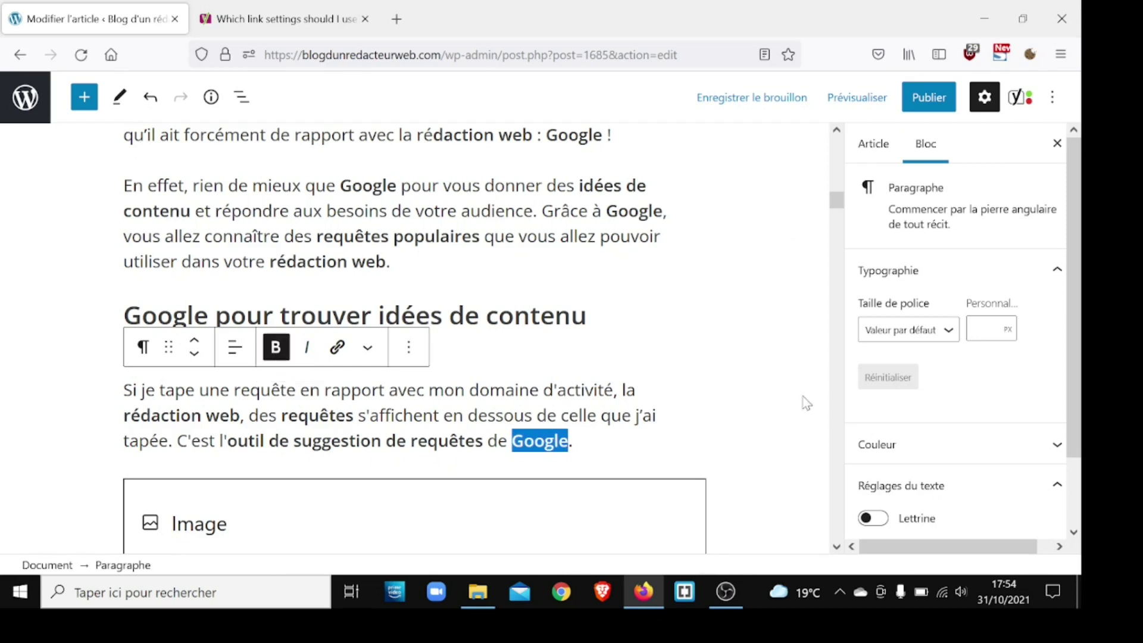
left_click(620, 444)
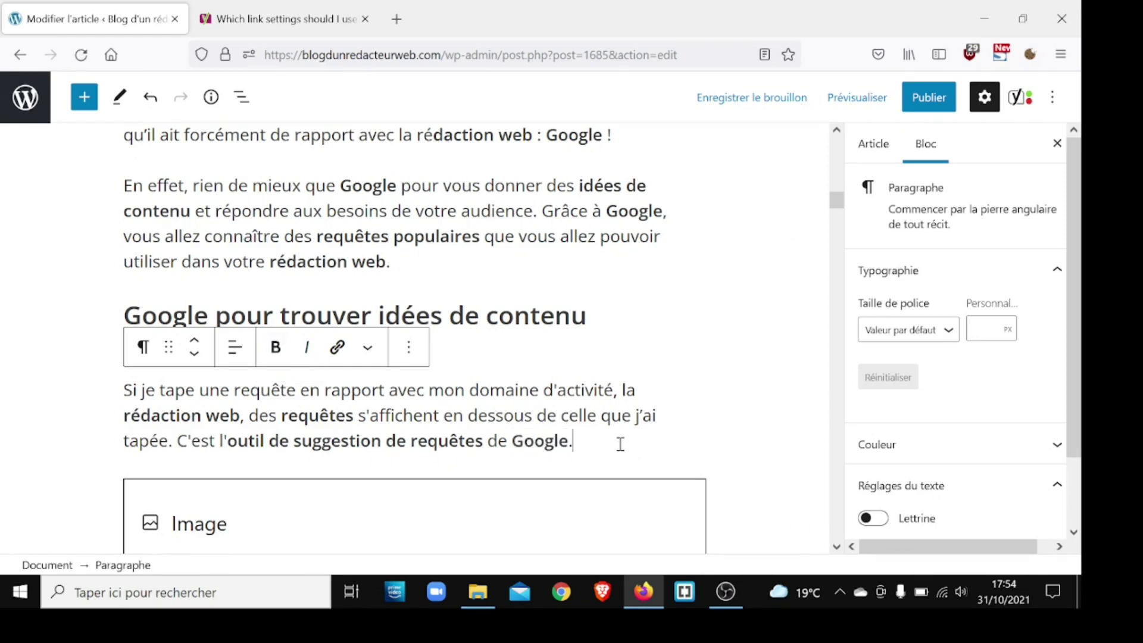
key("Return")
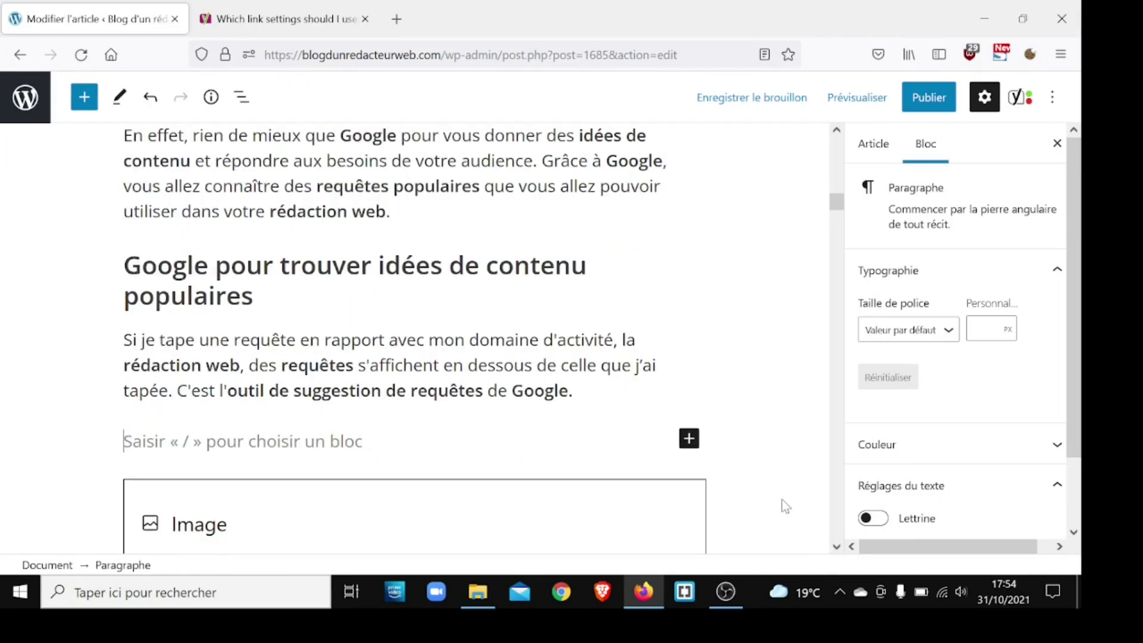
key("ctrl+z")
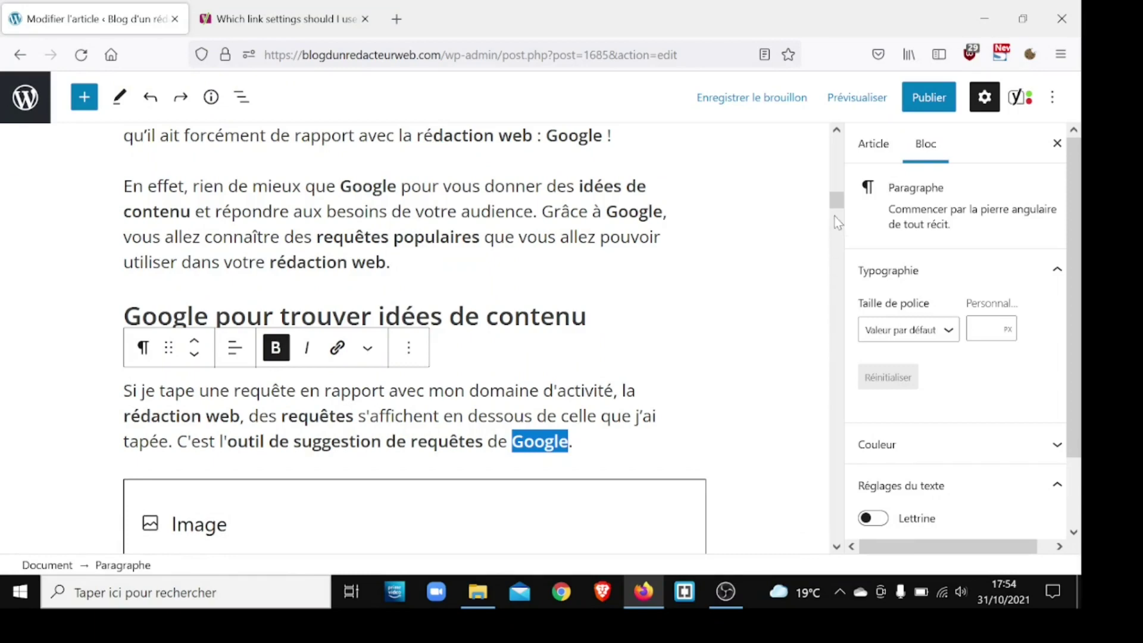
left_click_drag(840, 212, 840, 222)
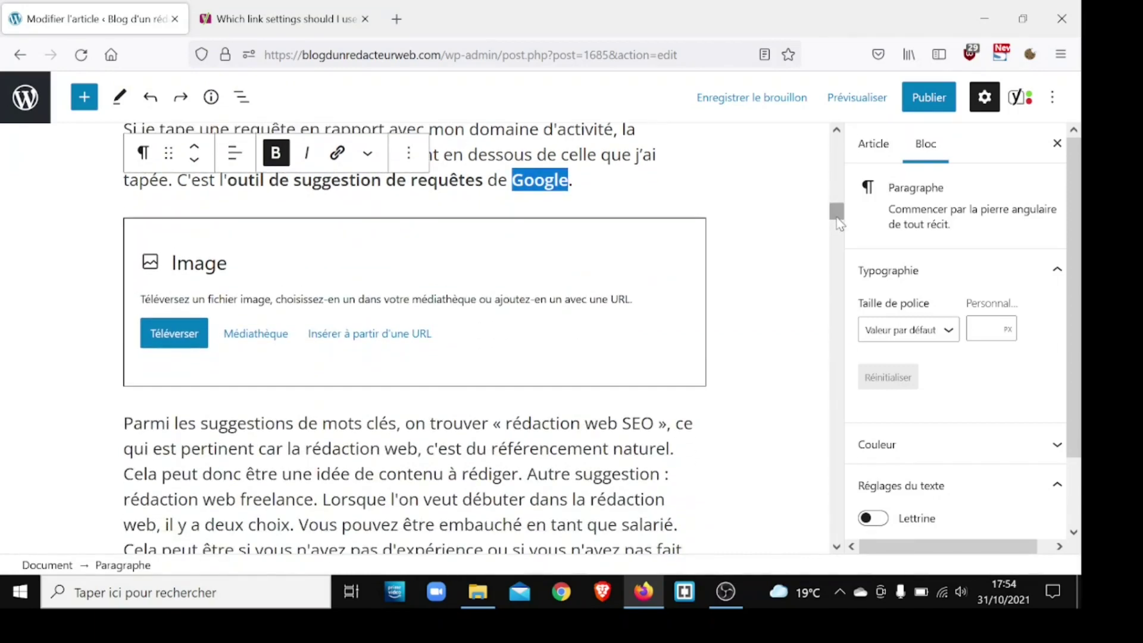
left_click(591, 182)
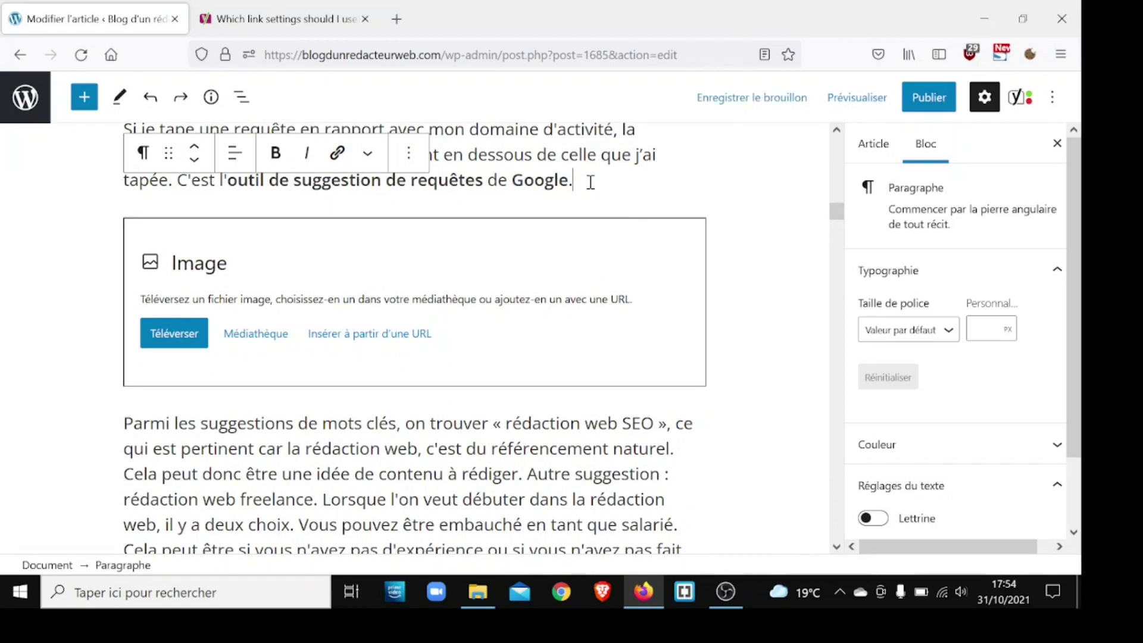
key("Return")
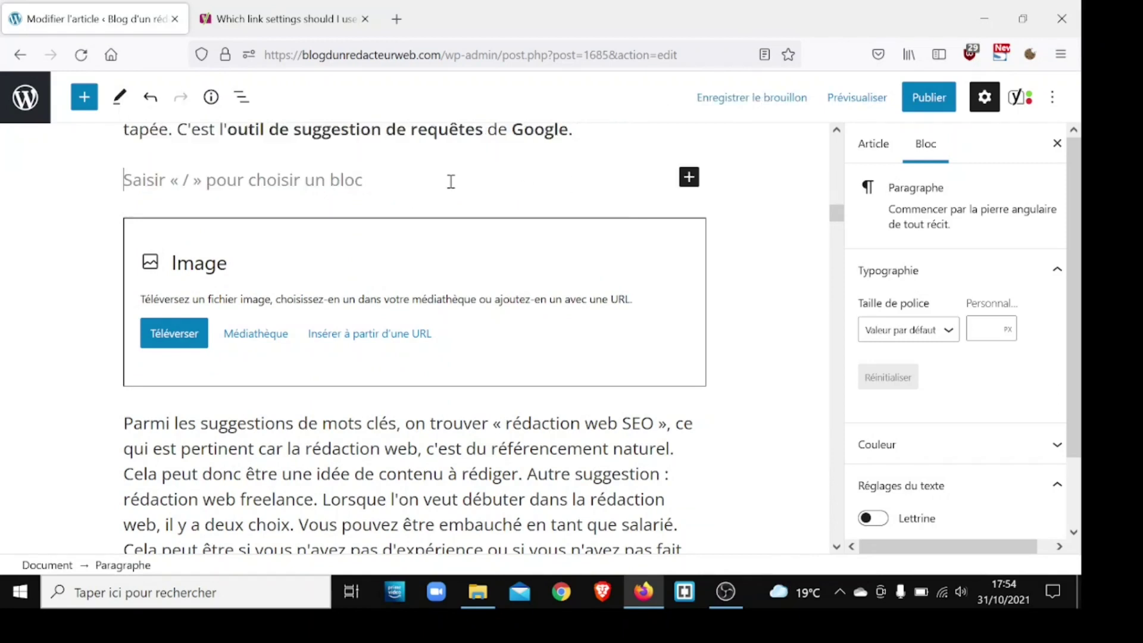
left_click(689, 179)
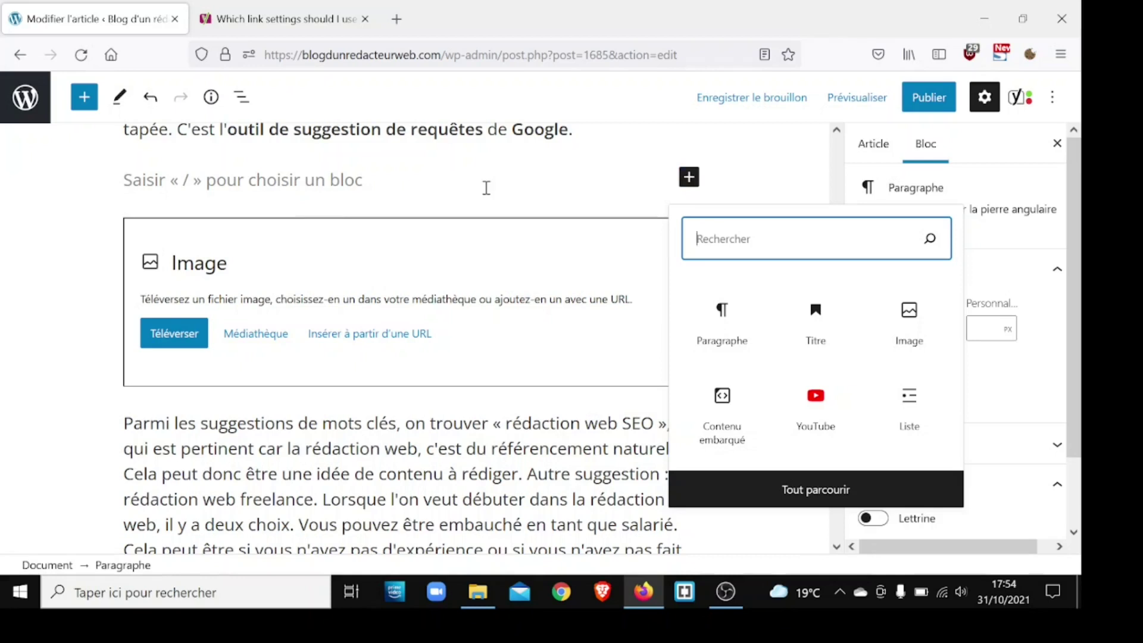
left_click(486, 187)
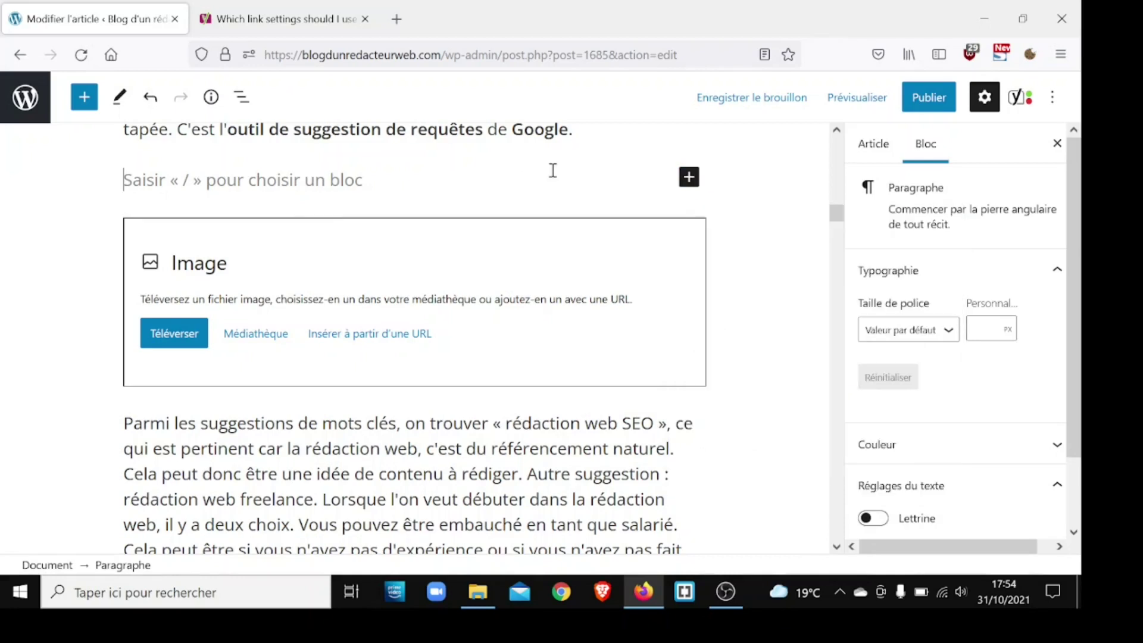
key("ctrl+z")
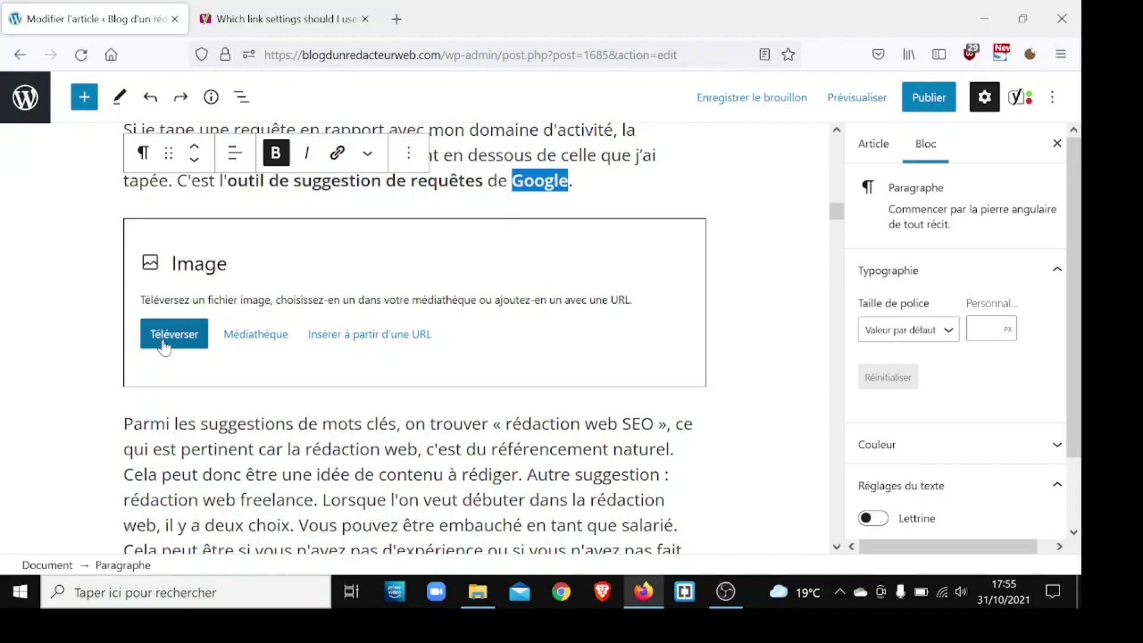
Load compressor.io in the browser tab that holds the Yoast help page.
left_click(262, 15)
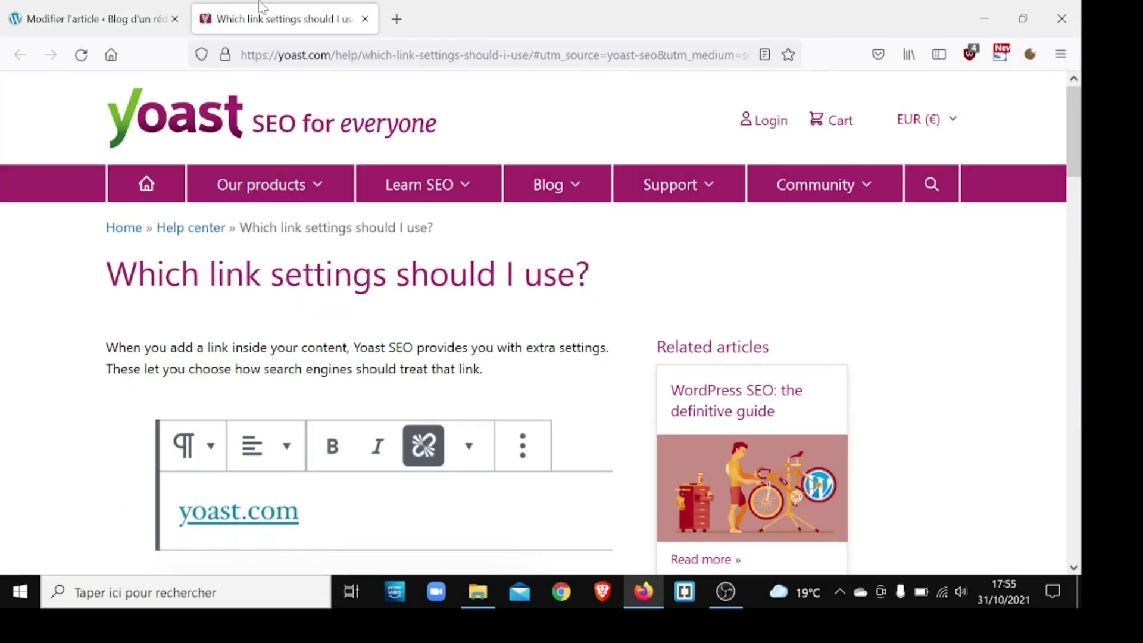
left_click(288, 52)
type("compresso")
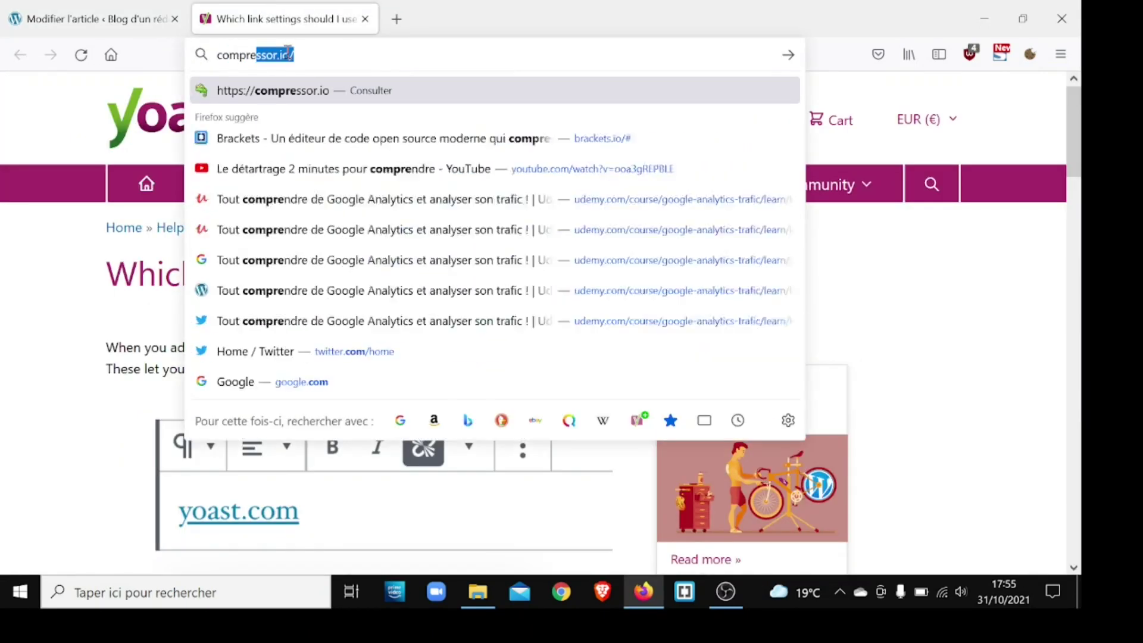
type("r.")
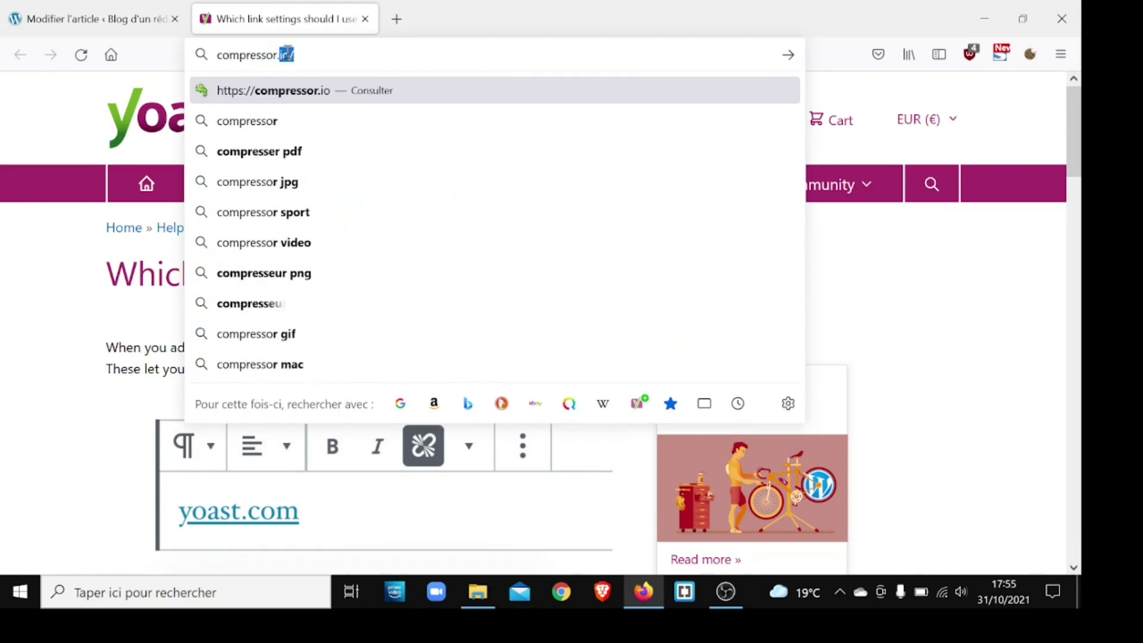
key("Return")
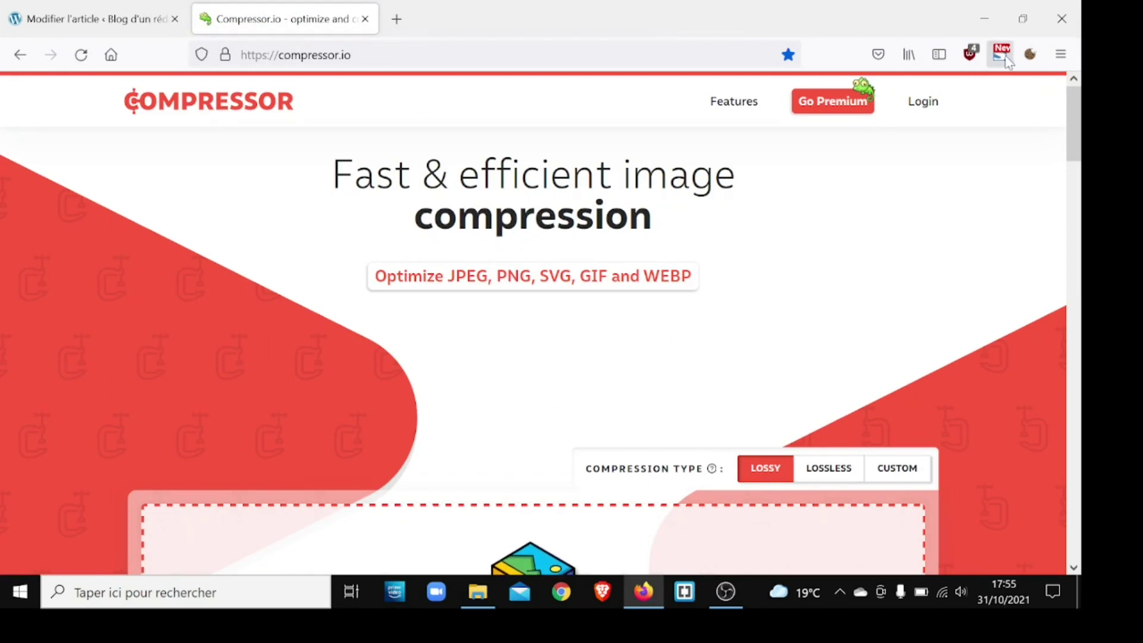
Compress Image1.png from the desktop folder "Trouver des idées de contenu ou de mots clés grâce à Google" with lossy compression.
left_click_drag(1072, 107, 1075, 158)
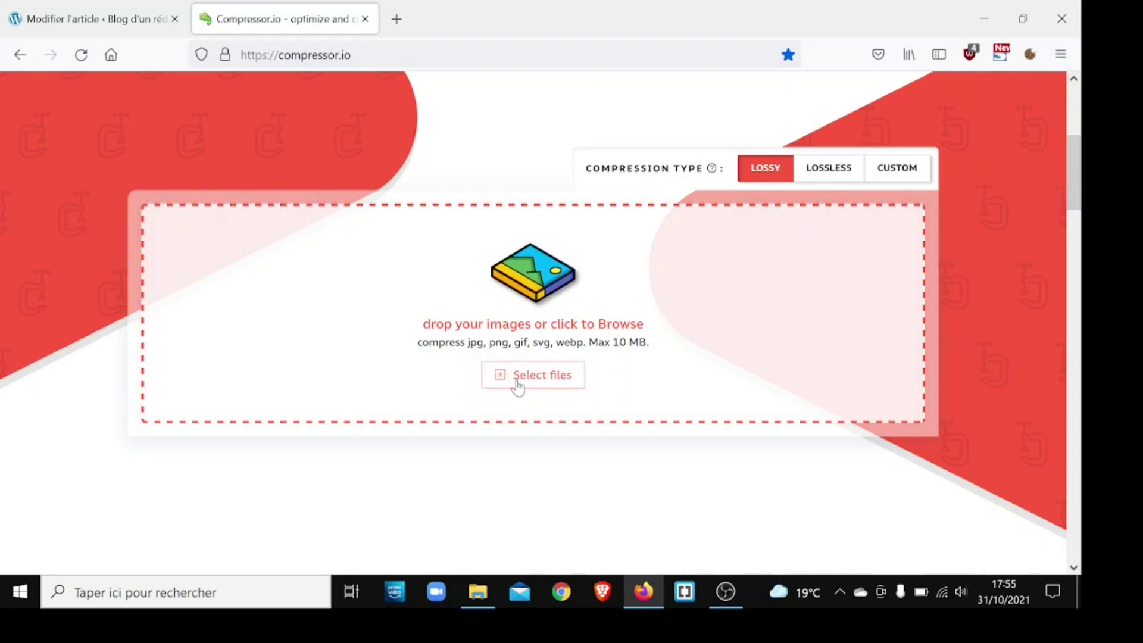
left_click(520, 378)
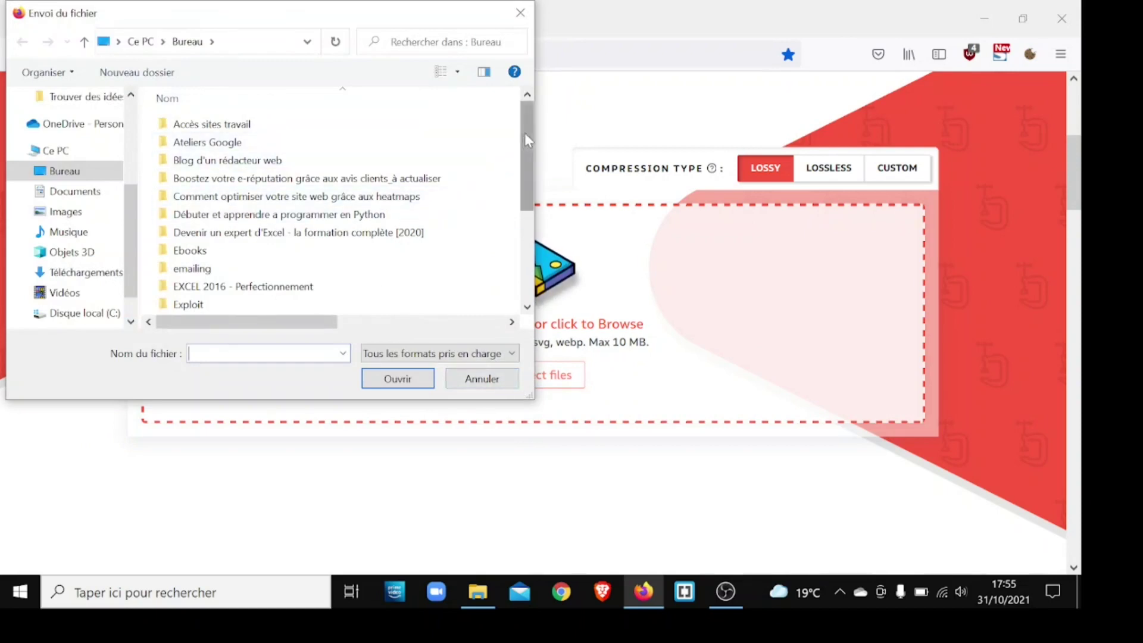
scroll(524, 179, "down", 2)
left_click_drag(524, 197, 523, 233)
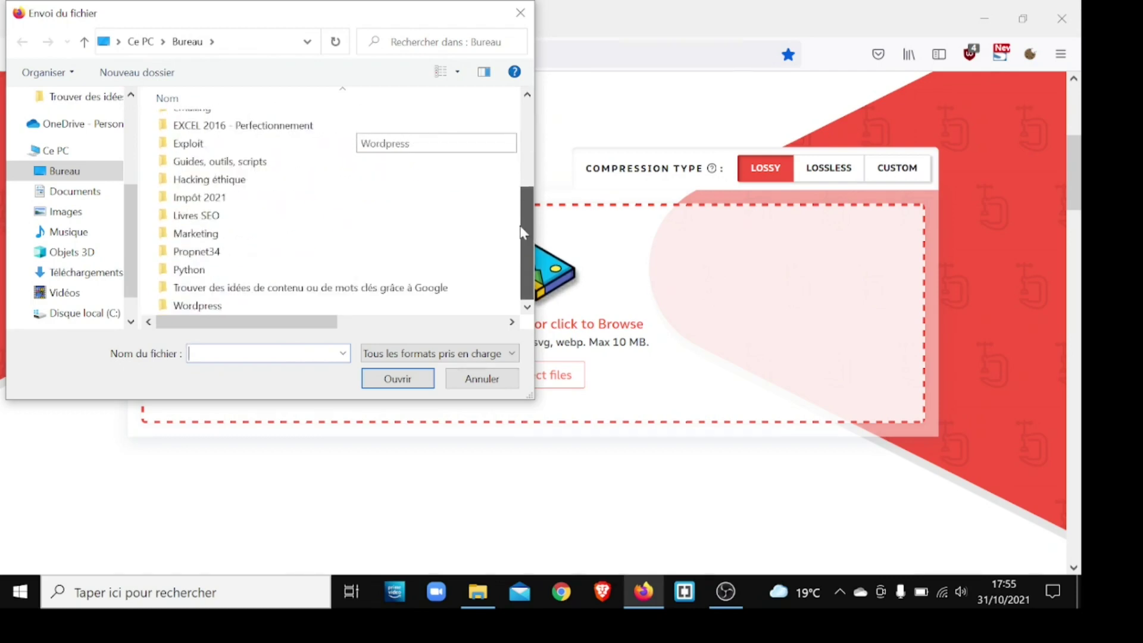
double_click(345, 292)
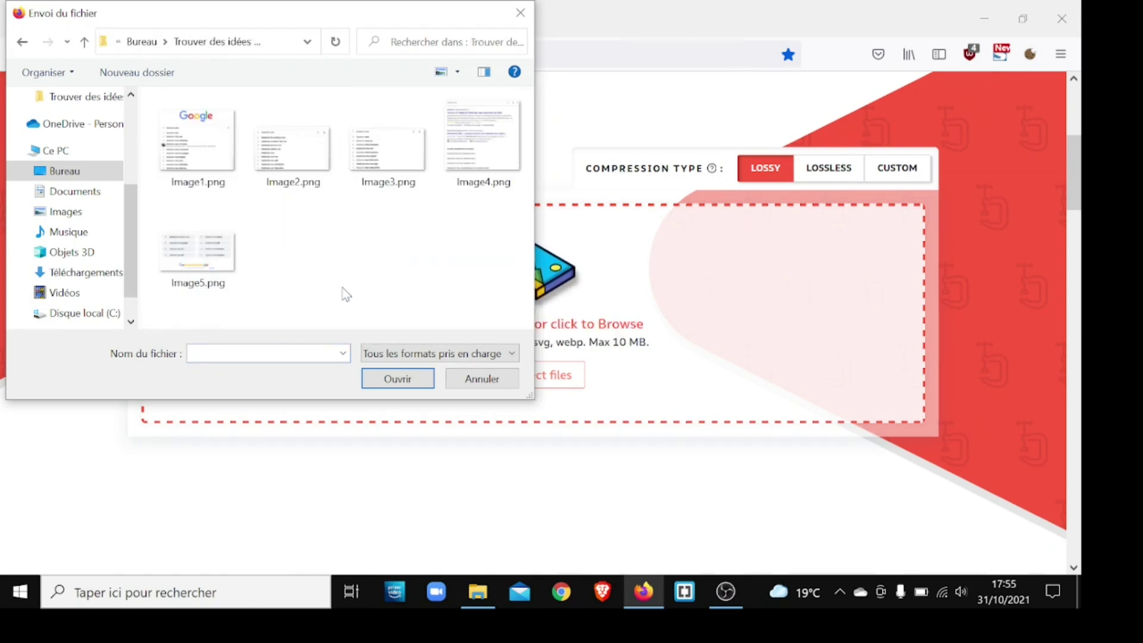
left_click(198, 139)
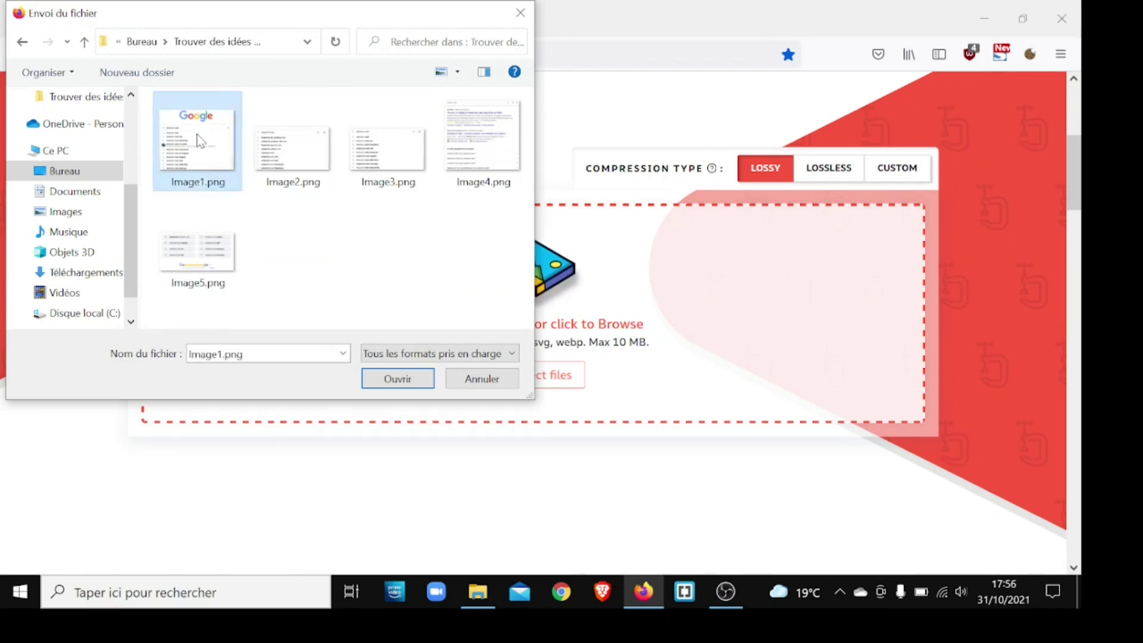
left_click(393, 382)
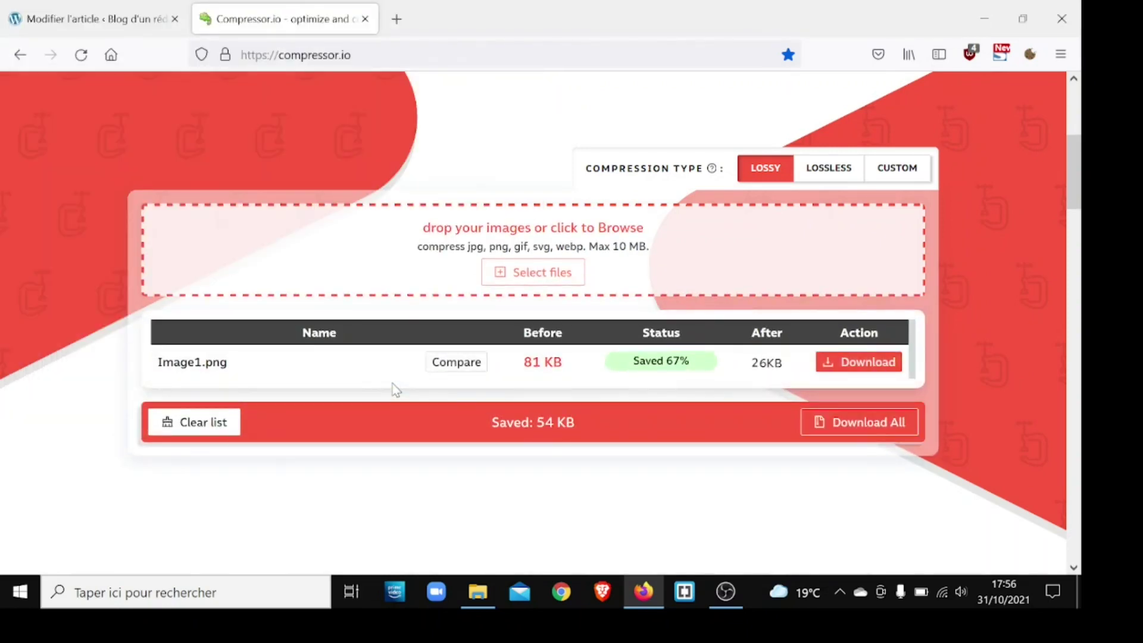
Download the compressed Image1.png and have it open in Photos.
left_click(865, 363)
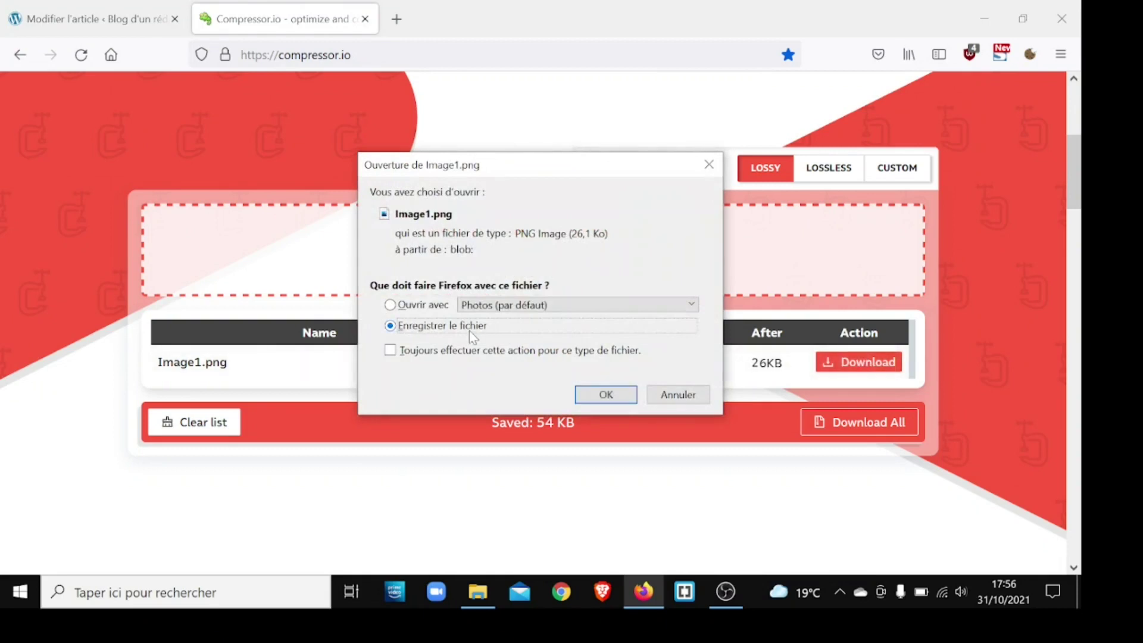
left_click(438, 306)
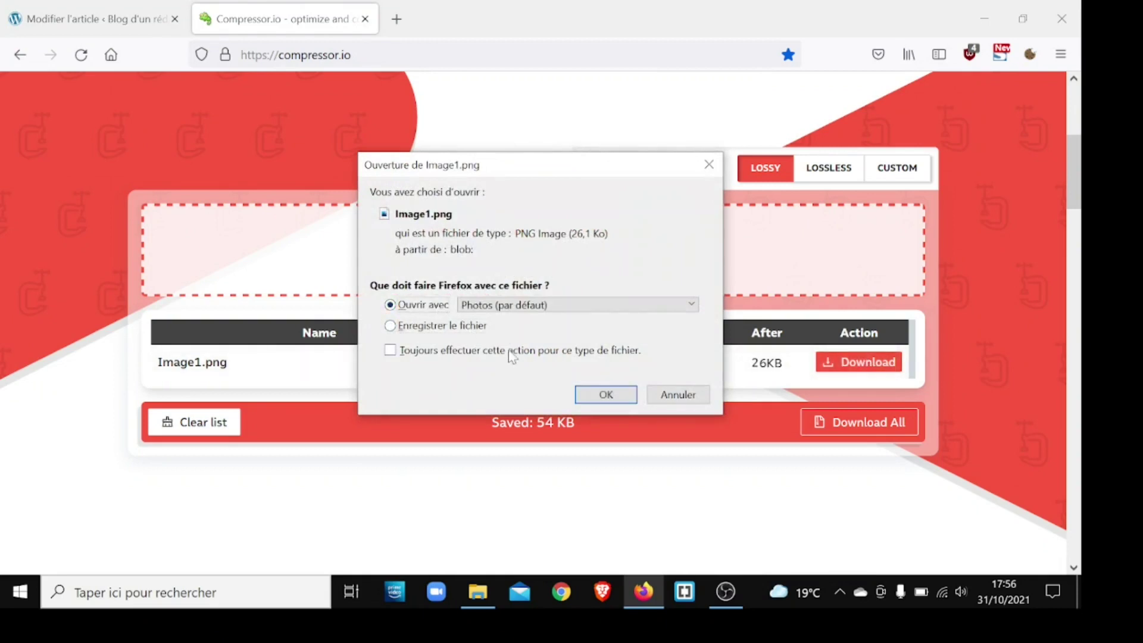
left_click(602, 395)
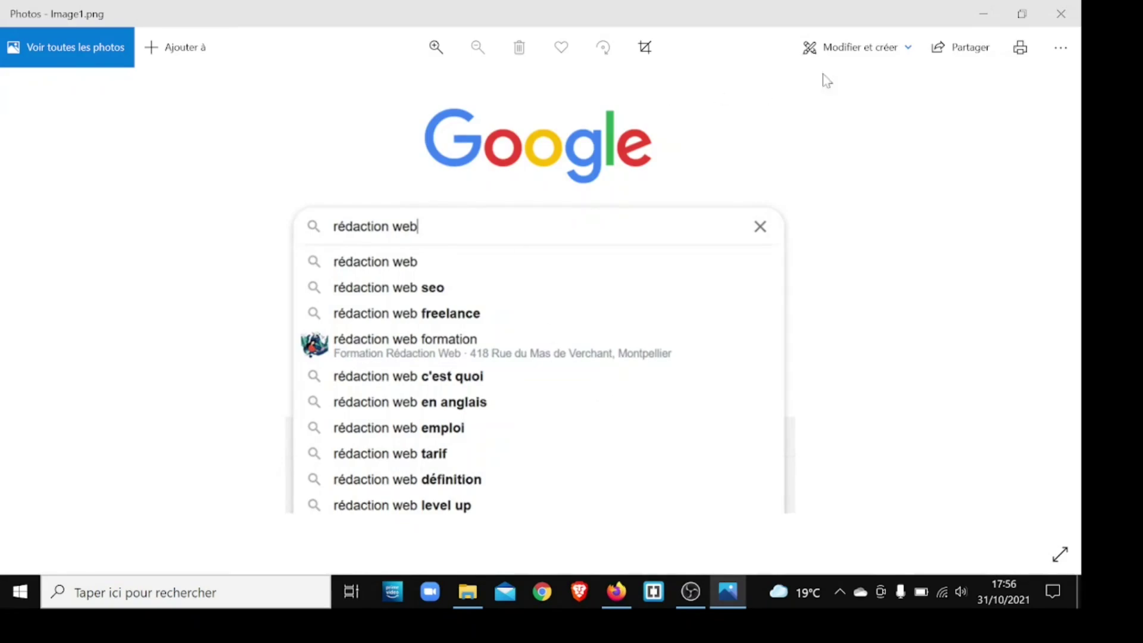
Save the compressed image over Image1.png in the desktop folder "Trouver des idées de contenu ou de mots clés grâce à Google" and close Photos.
left_click(1061, 48)
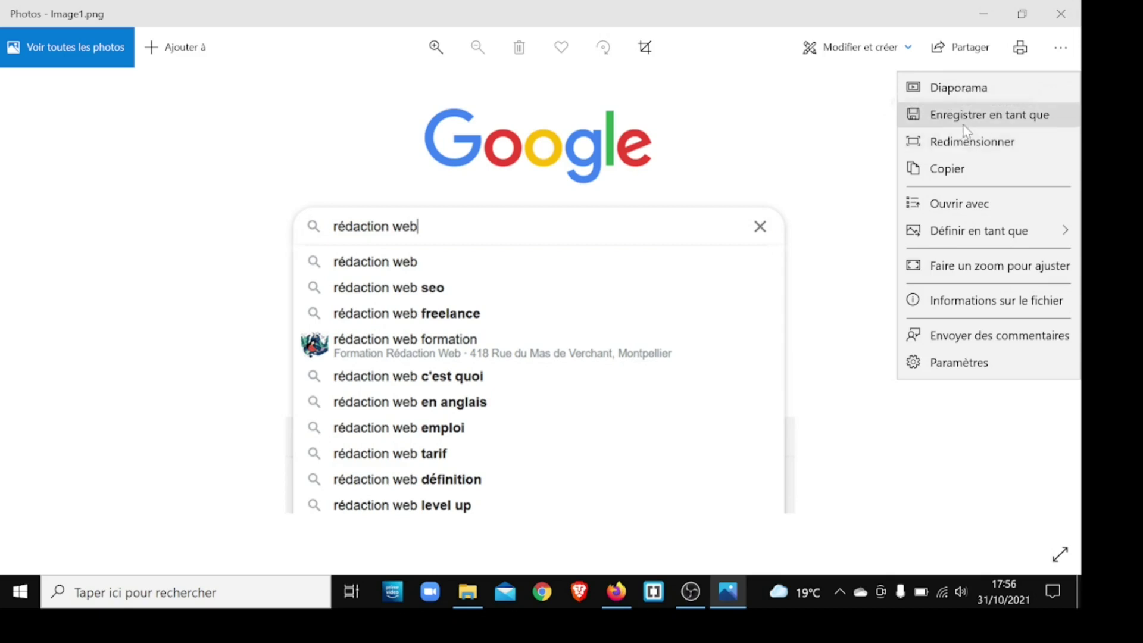
left_click(964, 124)
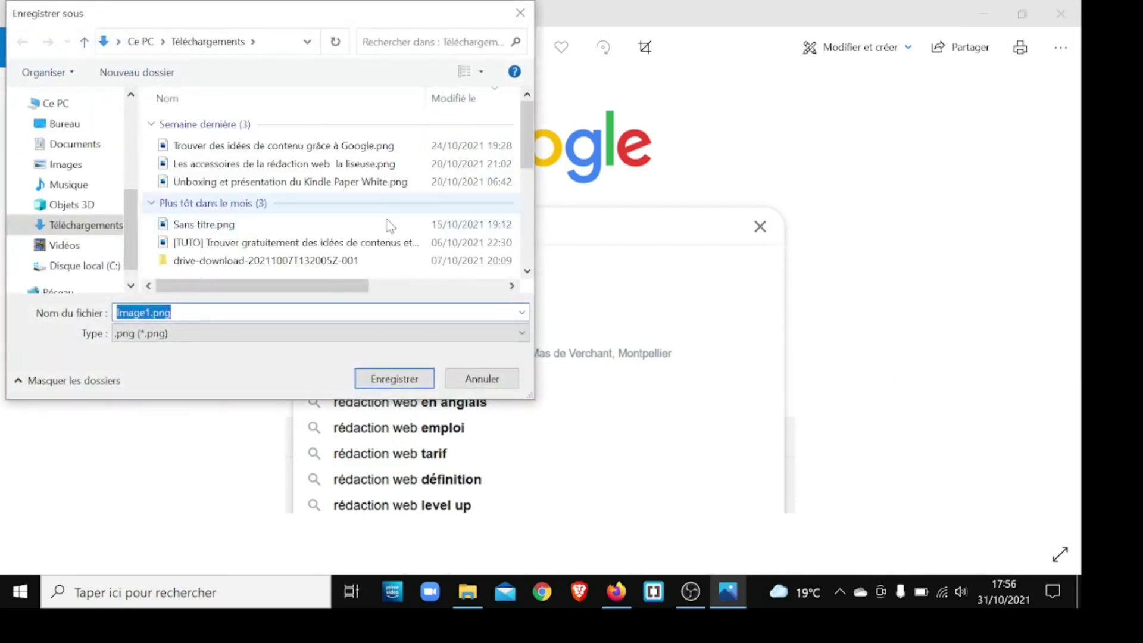
left_click(67, 123)
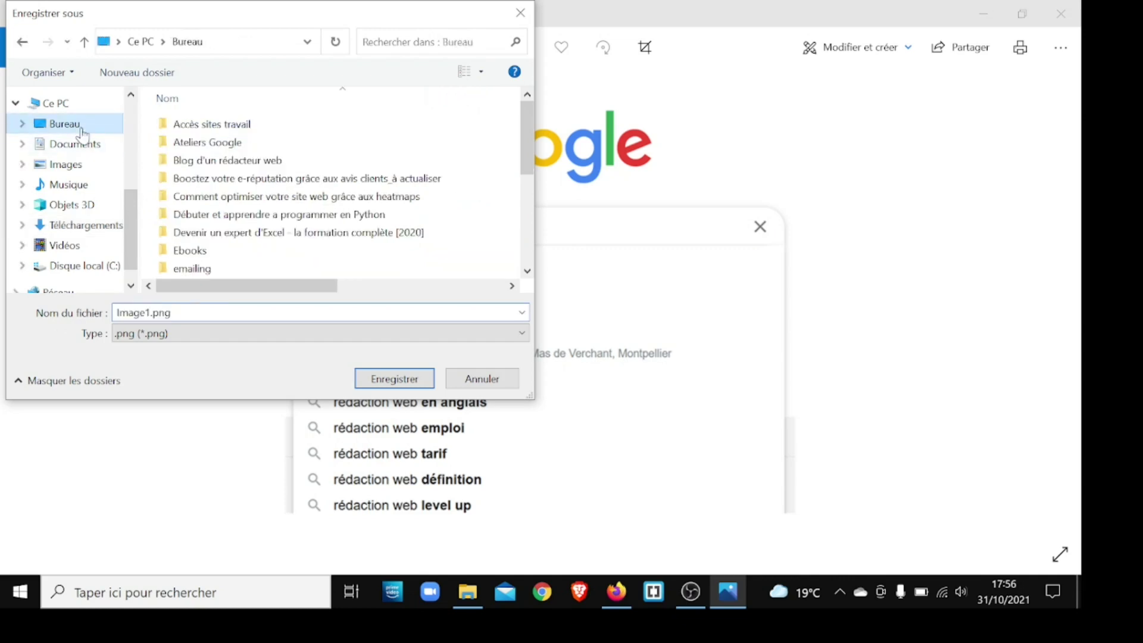
left_click_drag(527, 119, 538, 222)
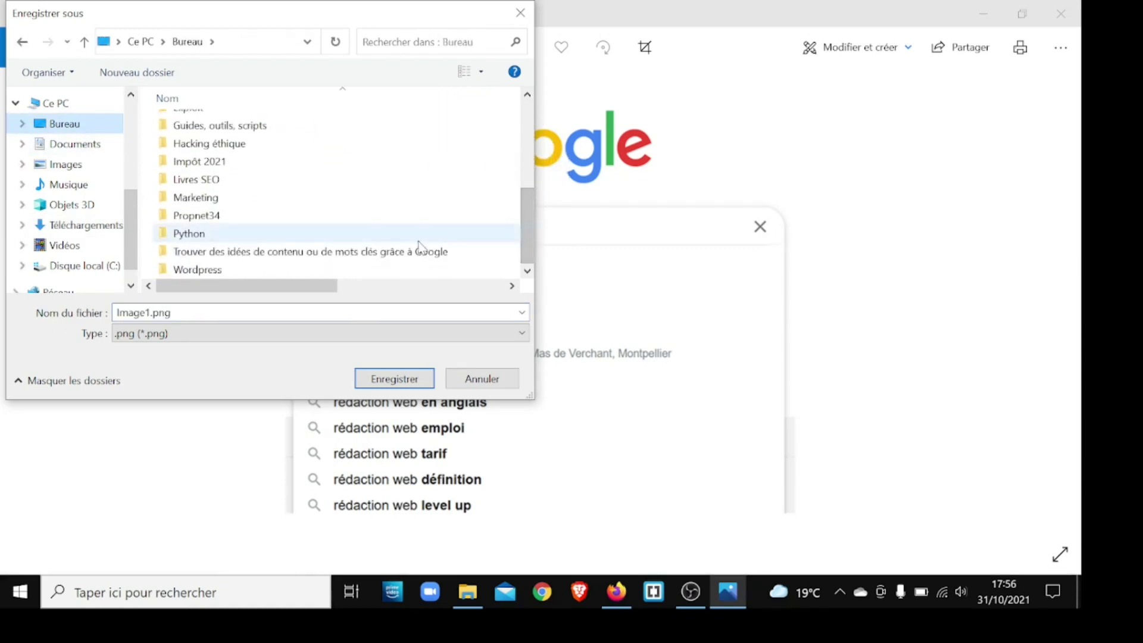
double_click(404, 256)
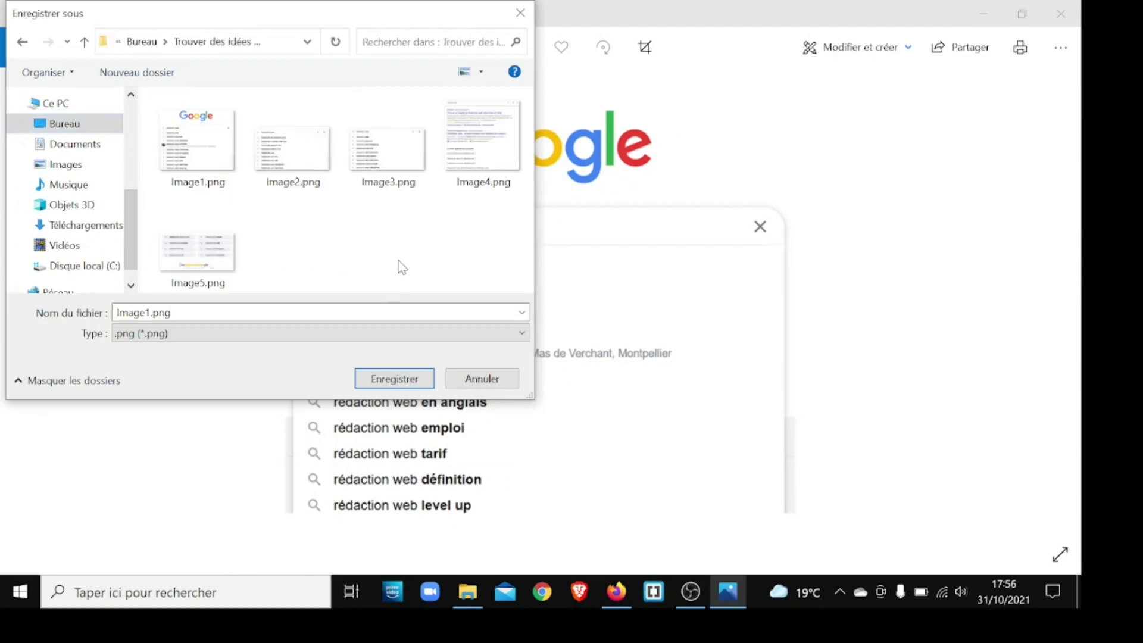
left_click(395, 384)
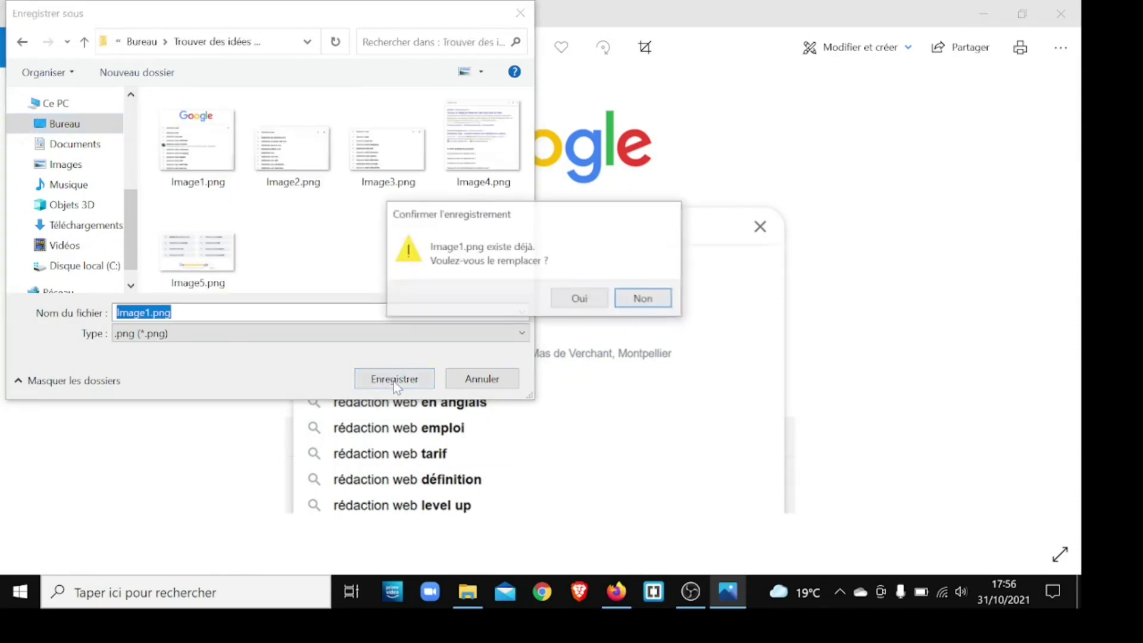
left_click(580, 299)
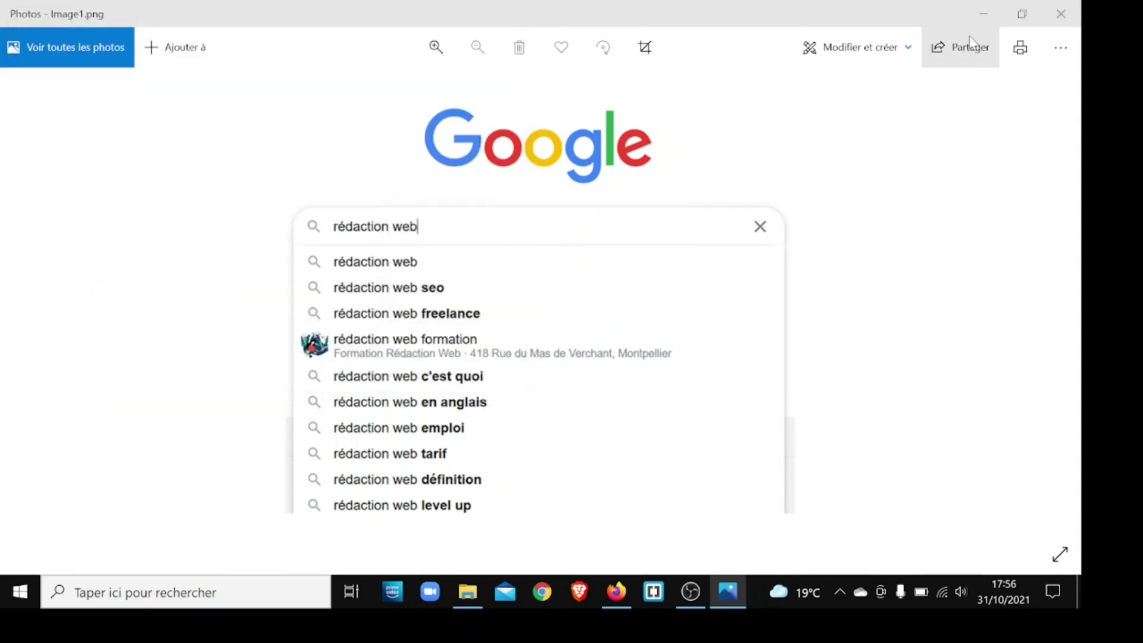
left_click(1061, 13)
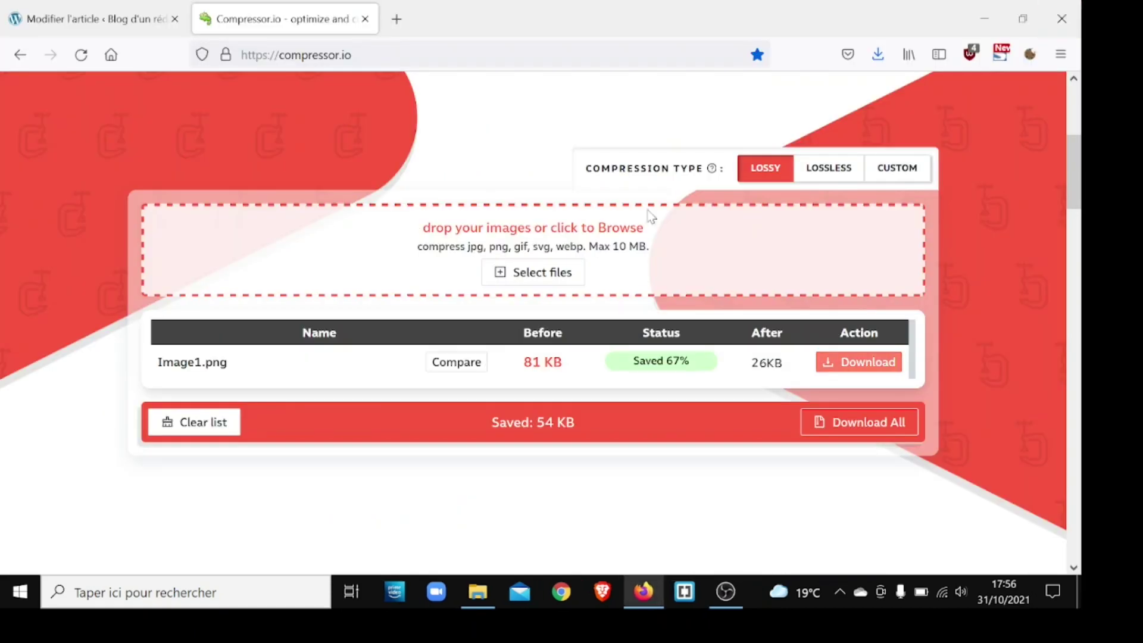
In the WordPress article, upload the compressed Image1.png into the empty image block below the "Si je tape une requête" paragraph.
left_click(88, 15)
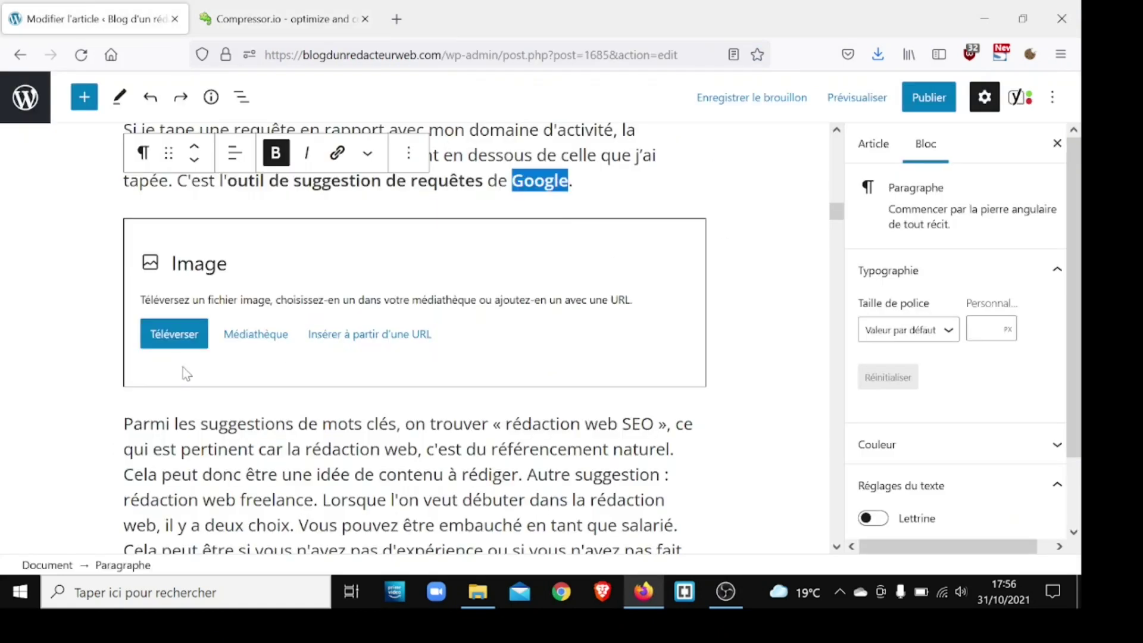
left_click(168, 338)
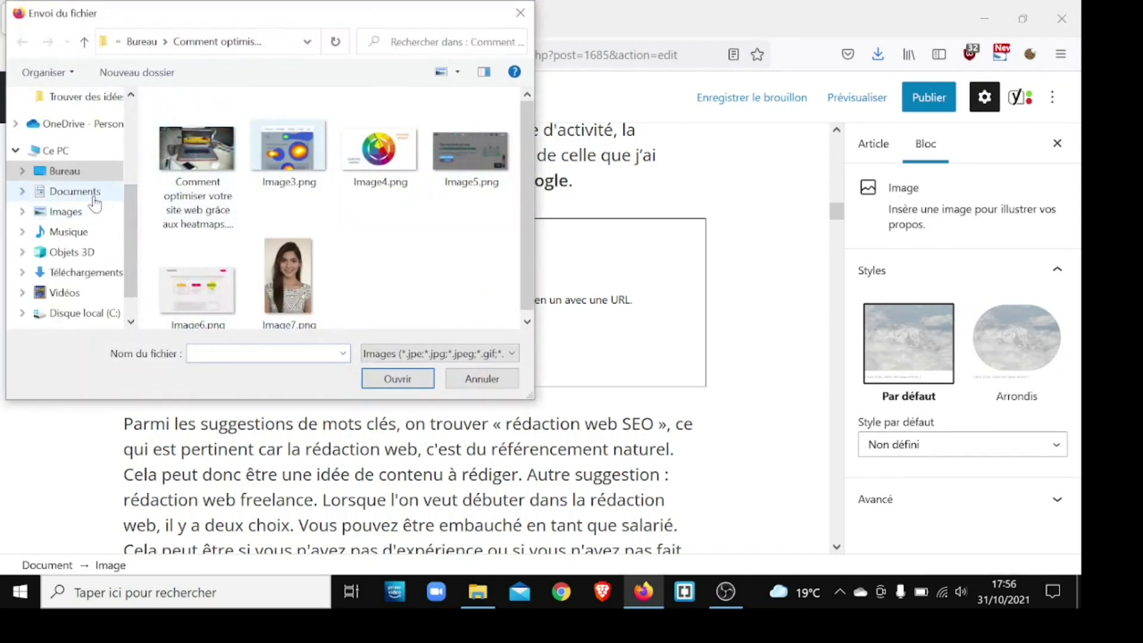
left_click(142, 42)
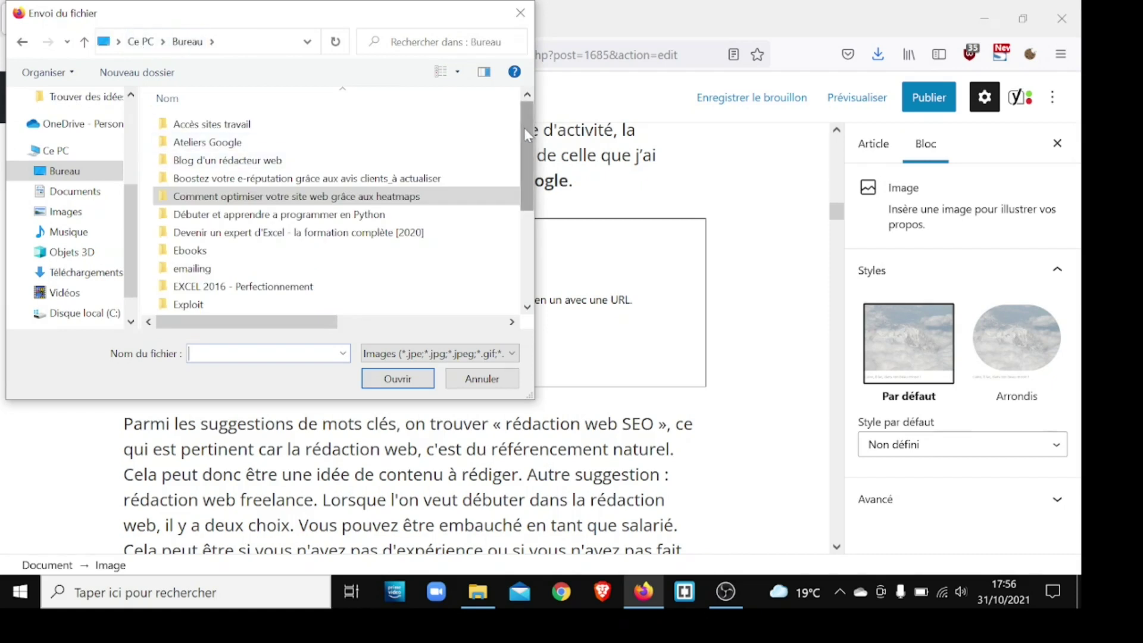
left_click_drag(524, 127, 530, 221)
left_click(355, 288)
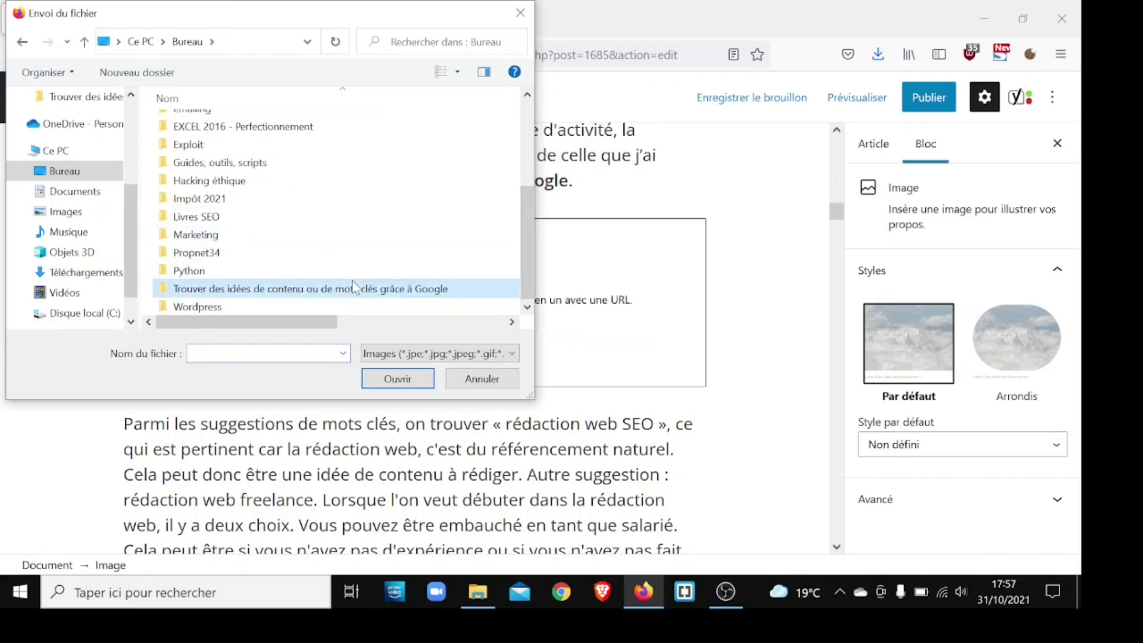
double_click(354, 289)
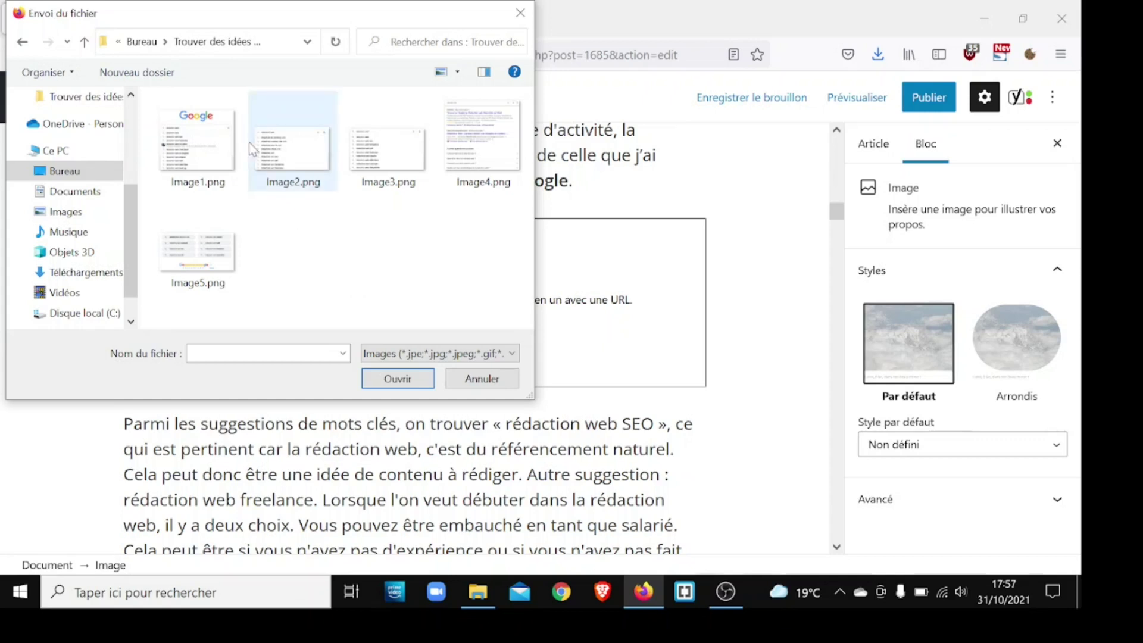
left_click(196, 143)
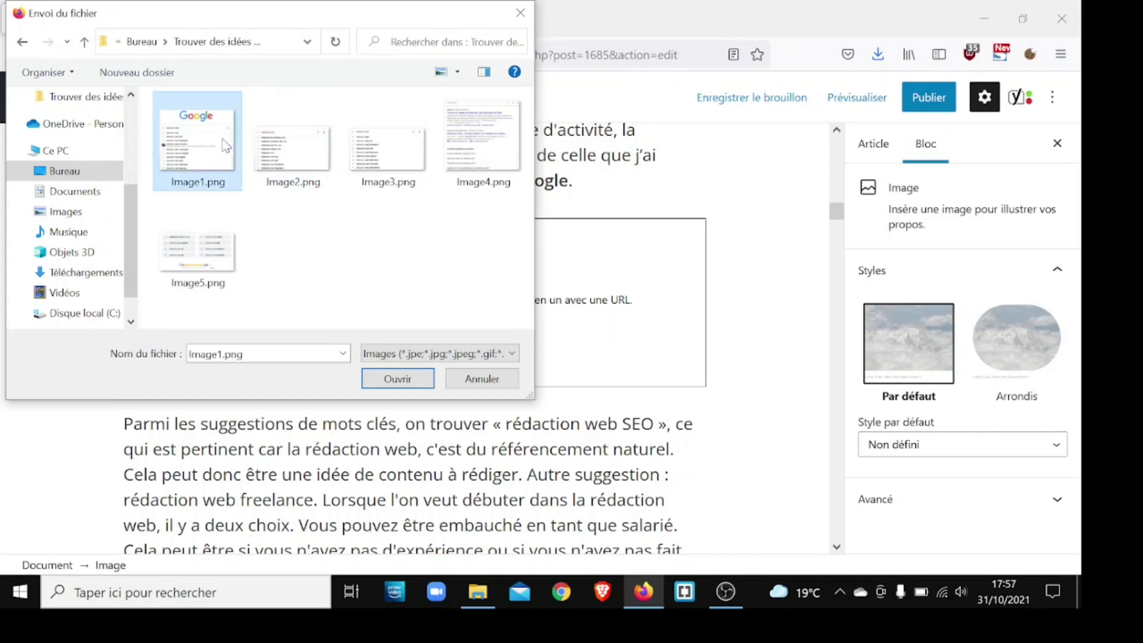
left_click(398, 379)
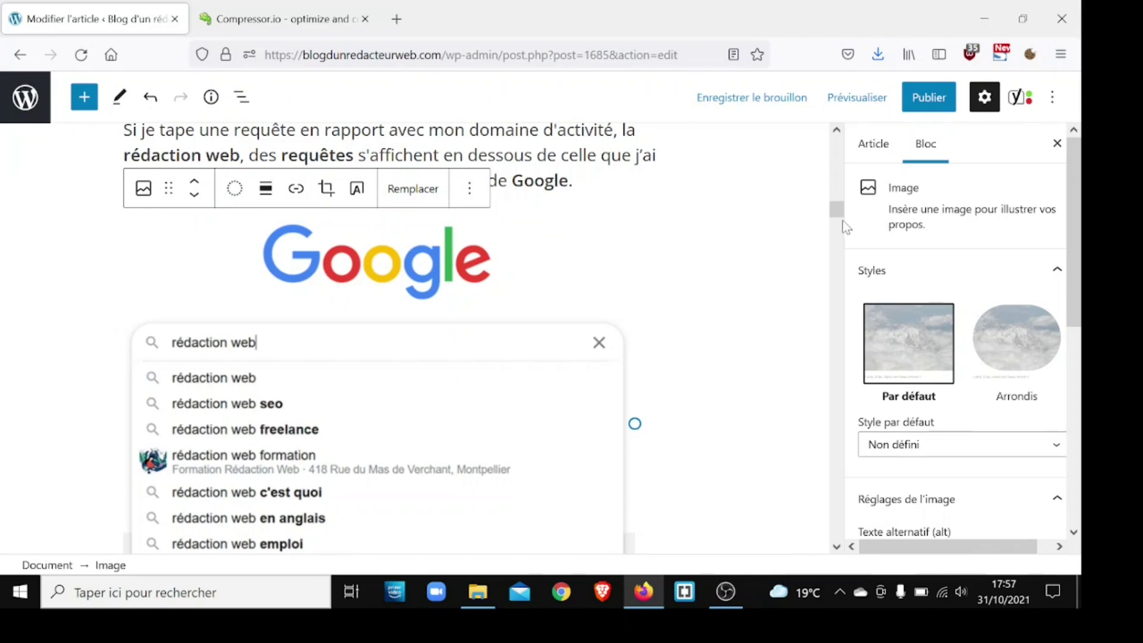
Centre the uploaded Google suggestions image in the article.
scroll(841, 216, "down", 3)
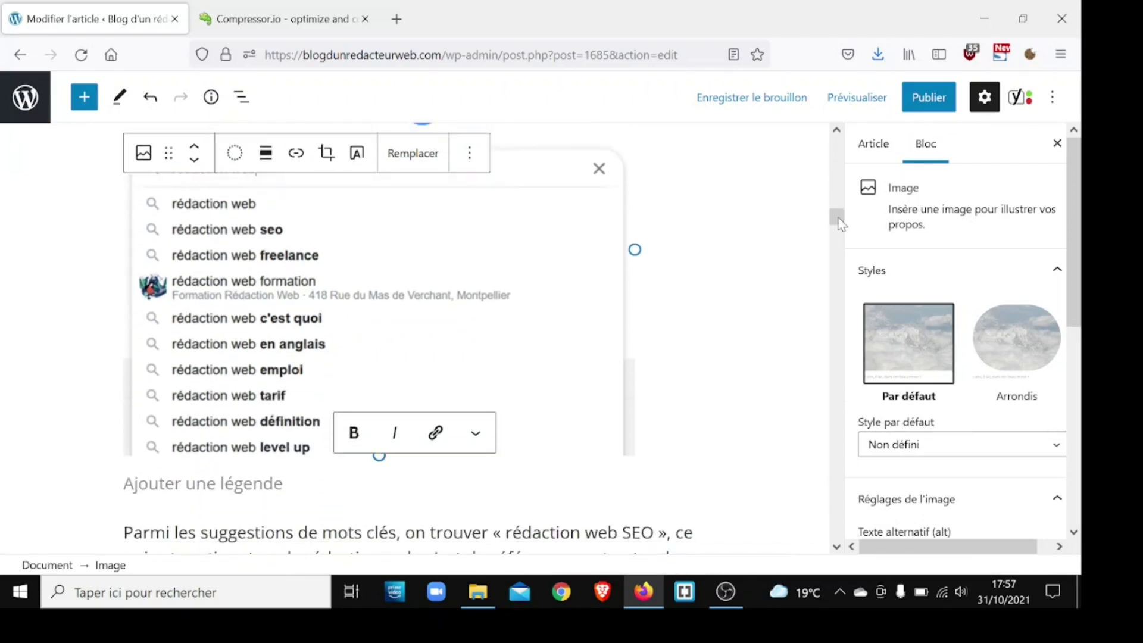
left_click(401, 322)
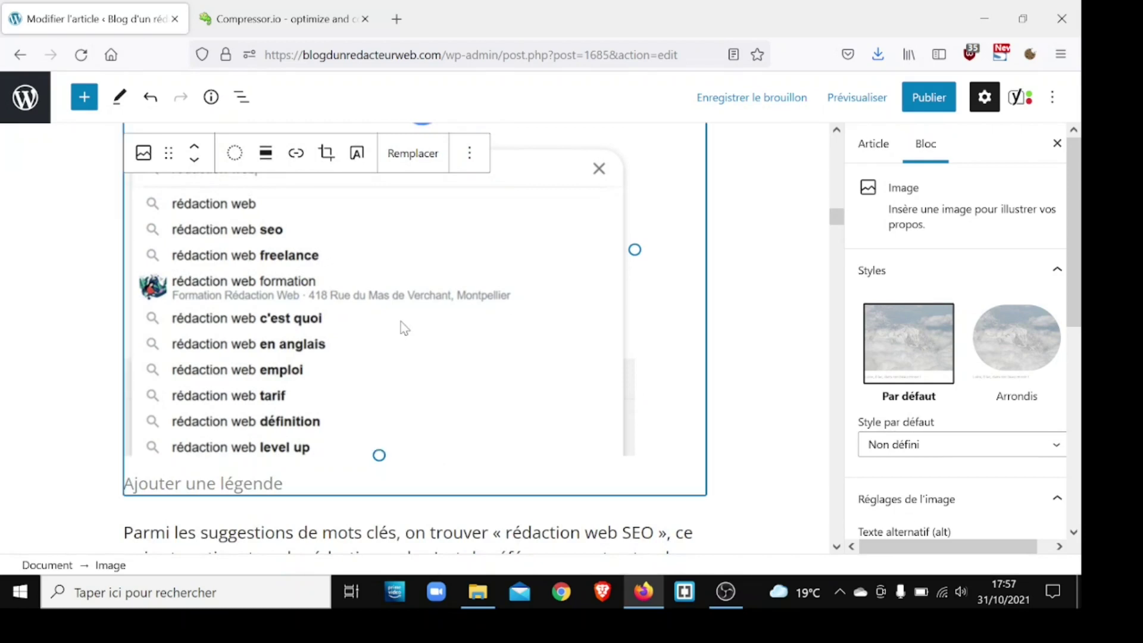
left_click(472, 152)
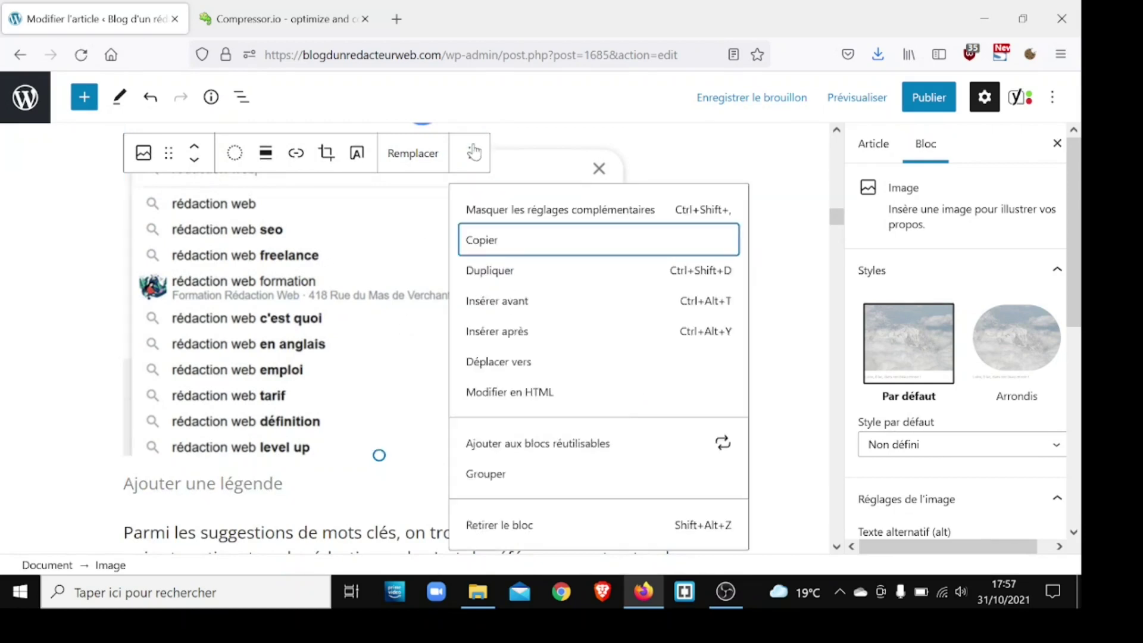
left_click(265, 156)
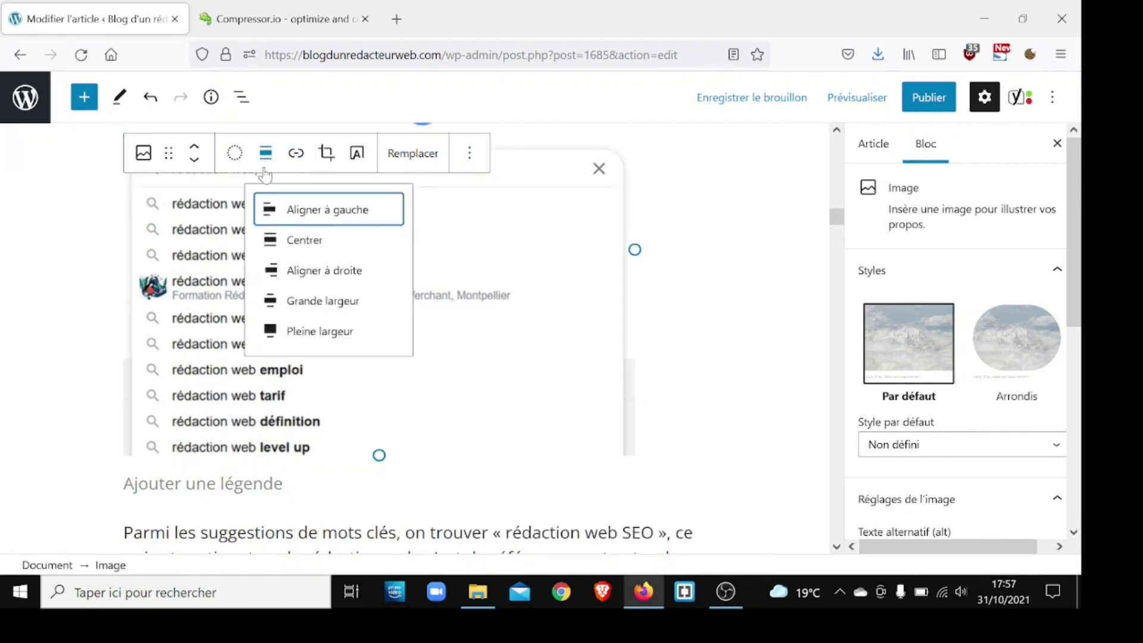
left_click(286, 241)
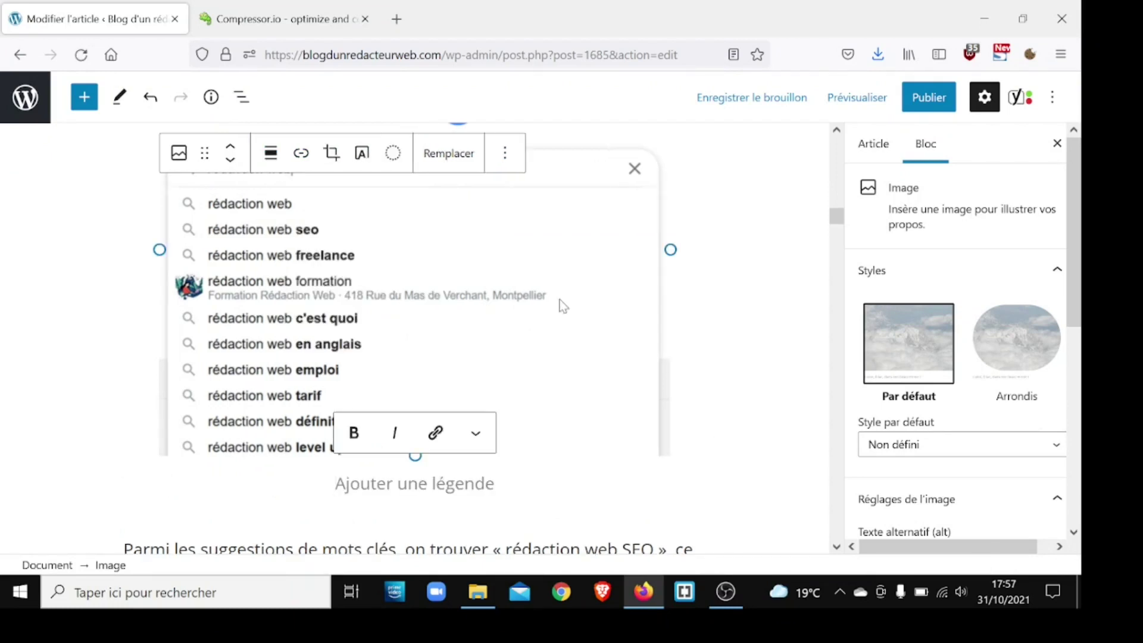
Set the Google suggestions image's alternative text to "Outil de suggestion Google pour trouver des idées de contenu".
left_click(415, 278)
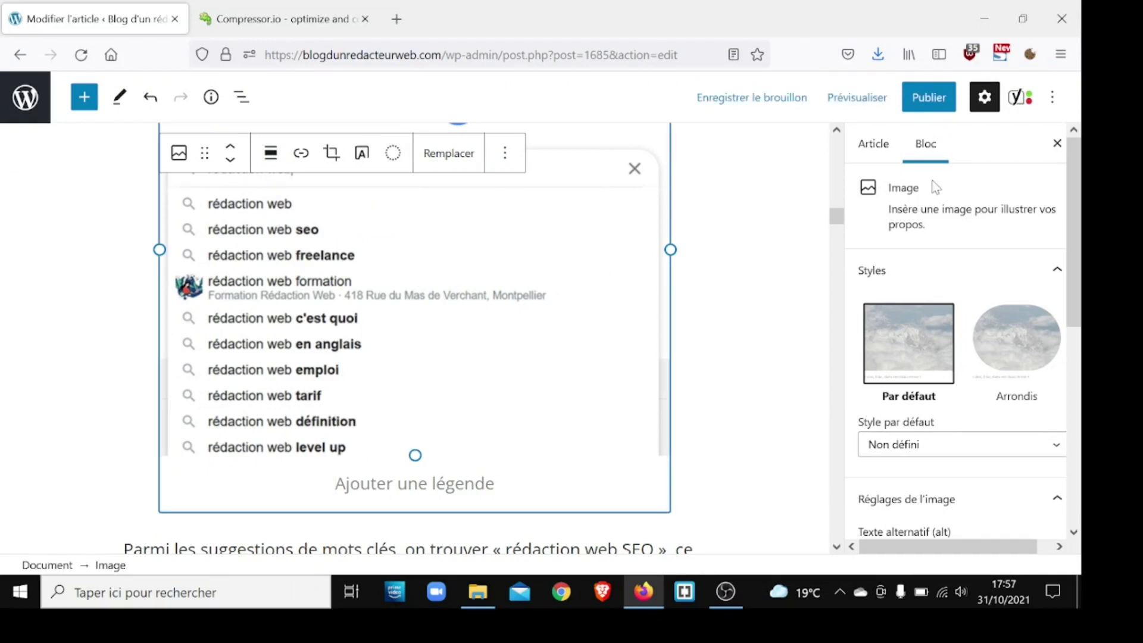
scroll(1072, 262, "down", 2)
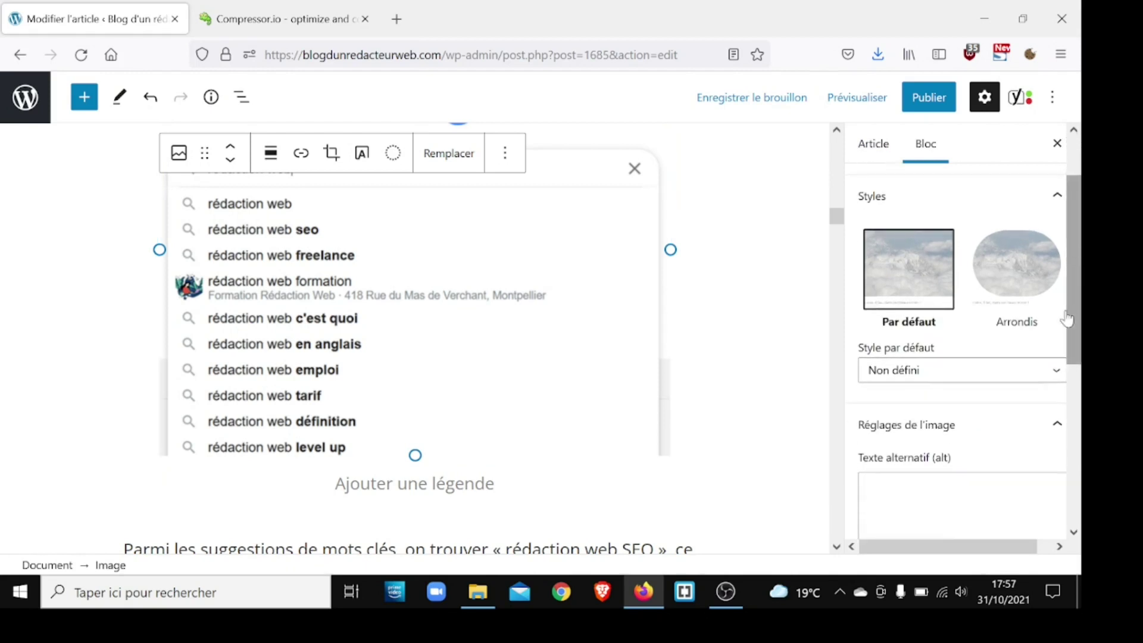
left_click(1039, 429)
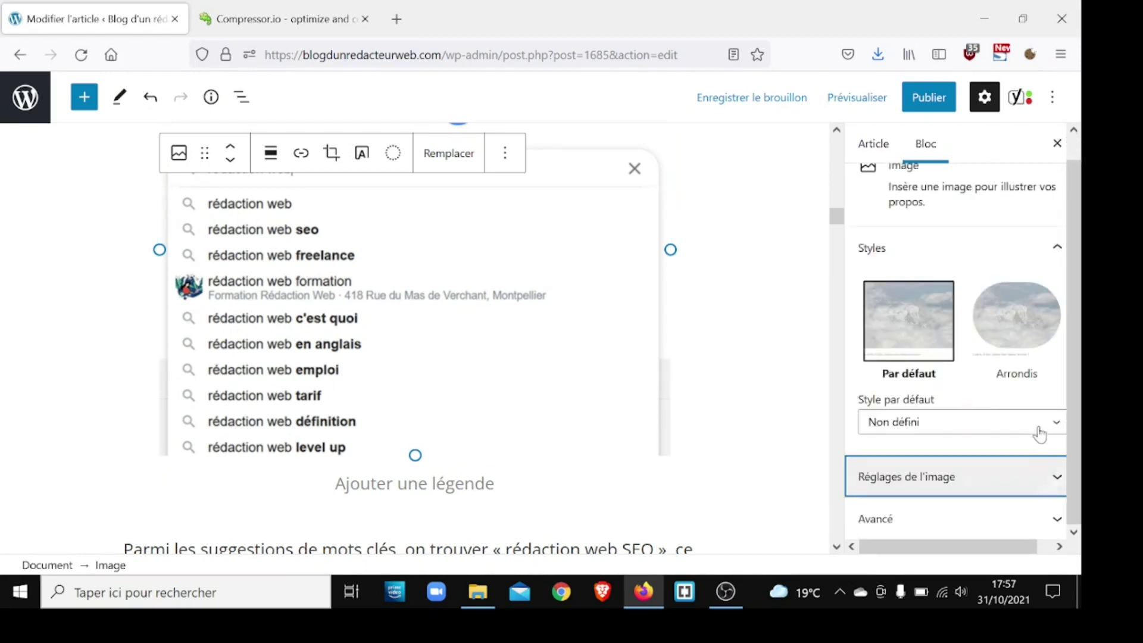
left_click(1076, 293)
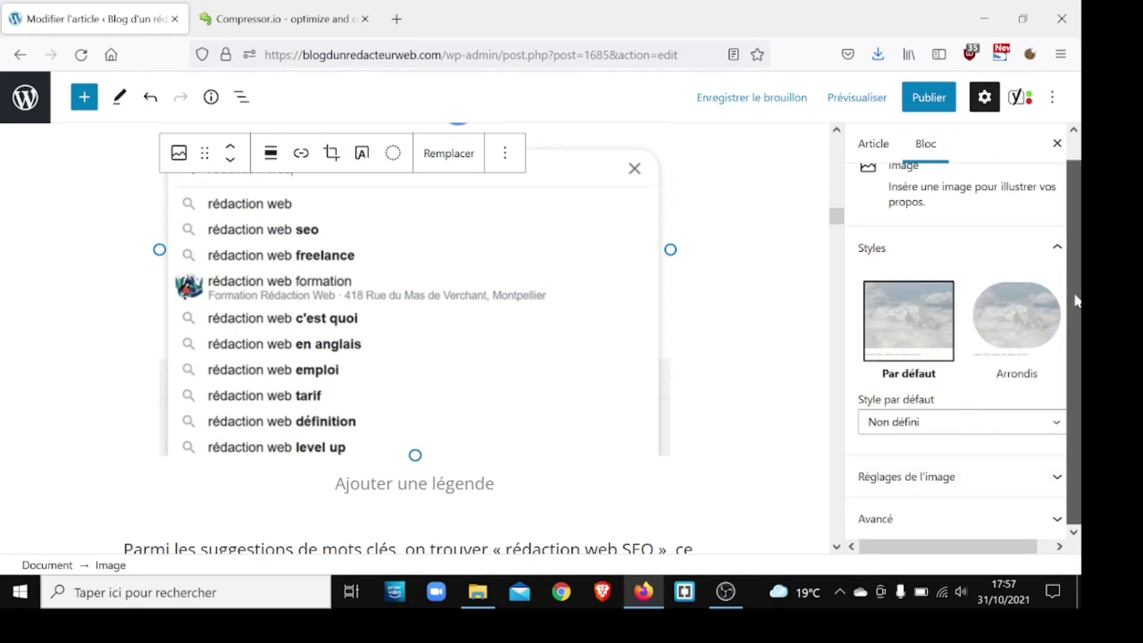
left_click(1047, 475)
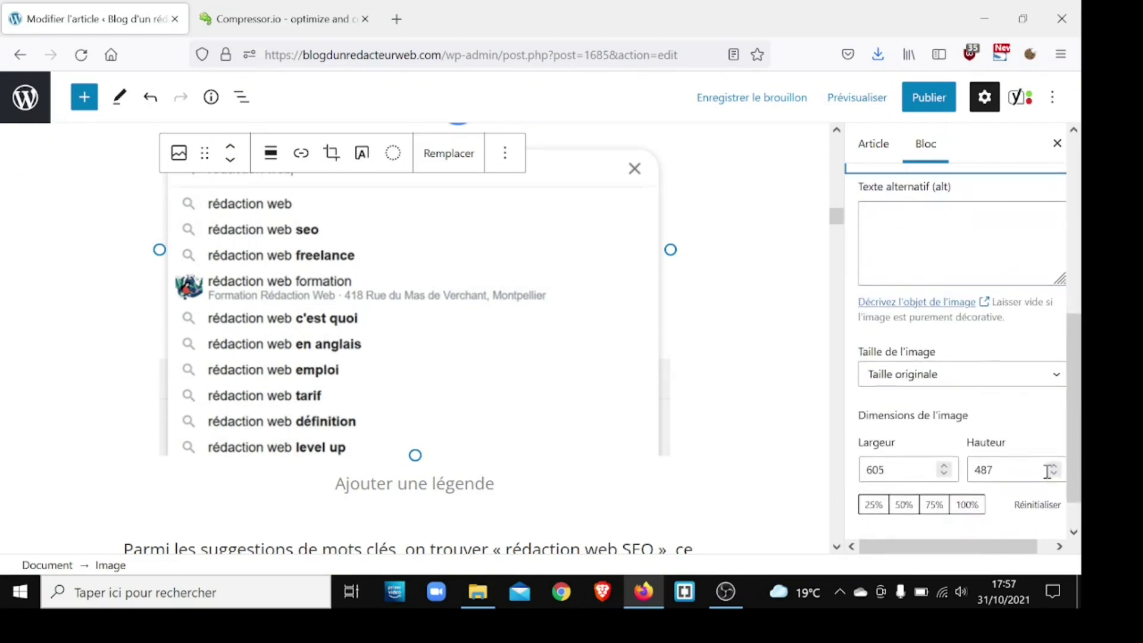
left_click(997, 236)
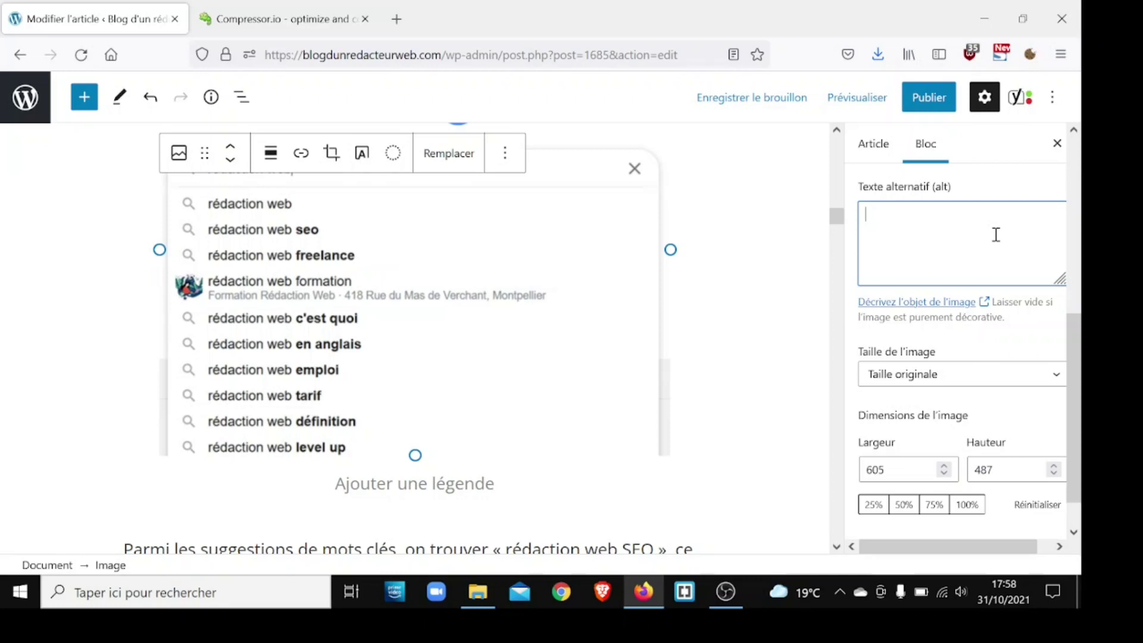
type("OU")
key("BackSpace")
type("util de suggestion")
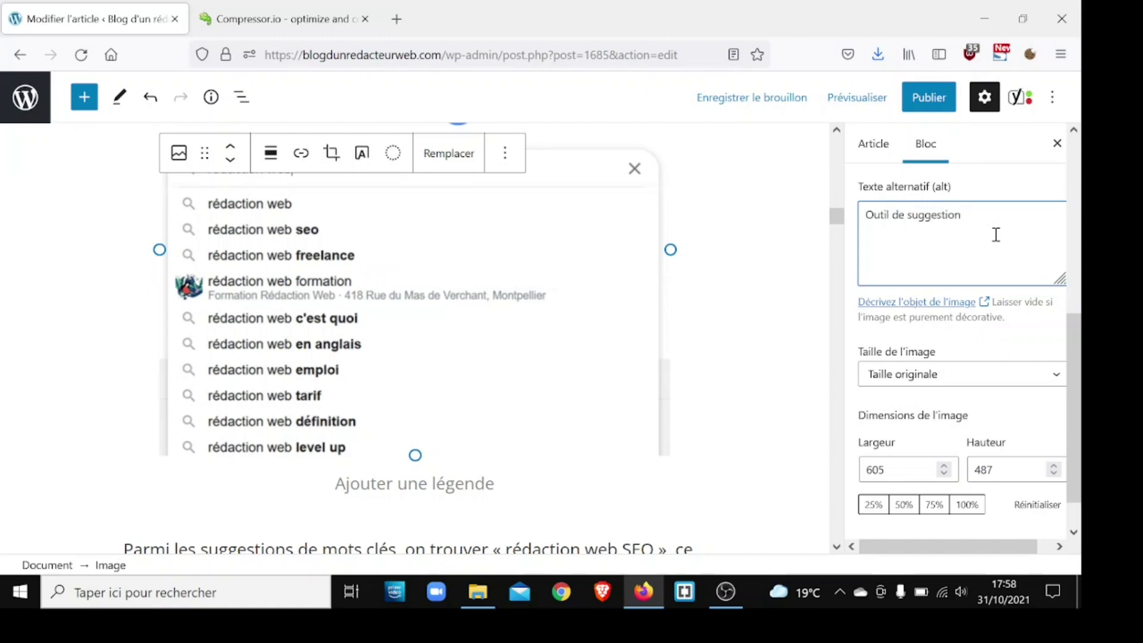
type(" Google pour trouver ds")
key("BackSpace")
type("es idées")
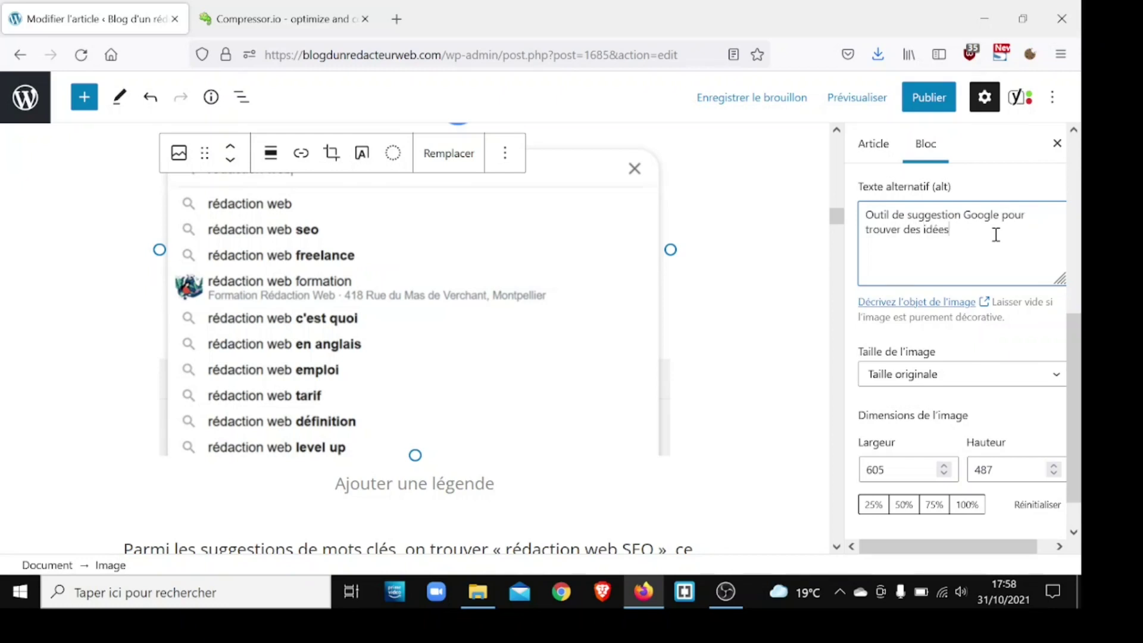
type(" de contenu")
Try the Moyenne size on the Google suggestions image, and restore Taille originale at 100%.
scroll(1081, 348, "down", 2)
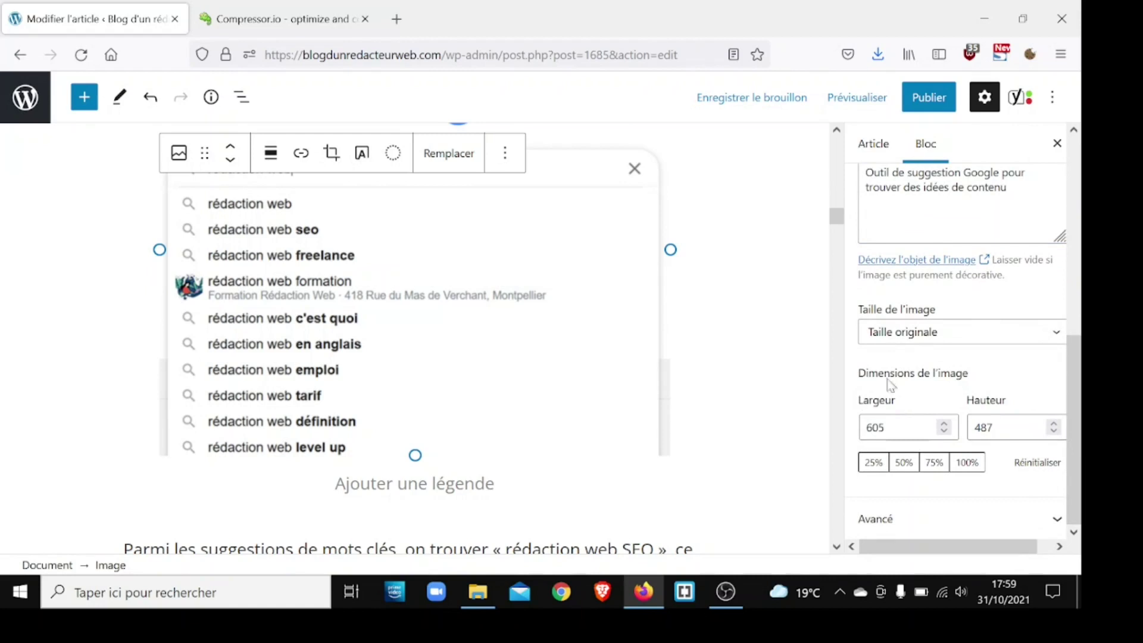
left_click(989, 343)
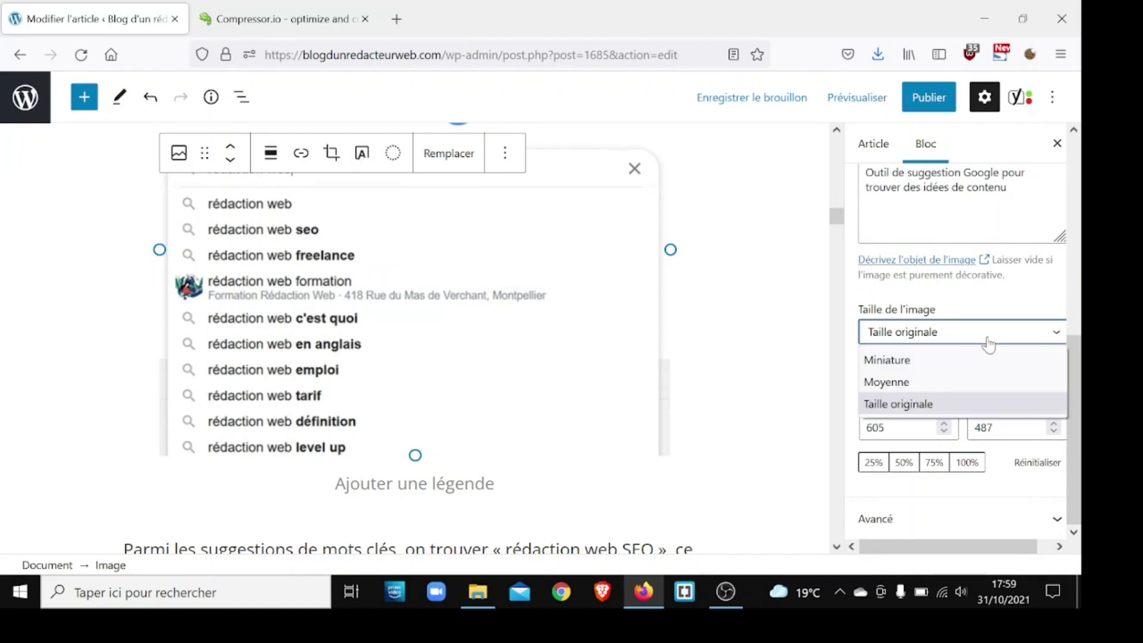
left_click(947, 382)
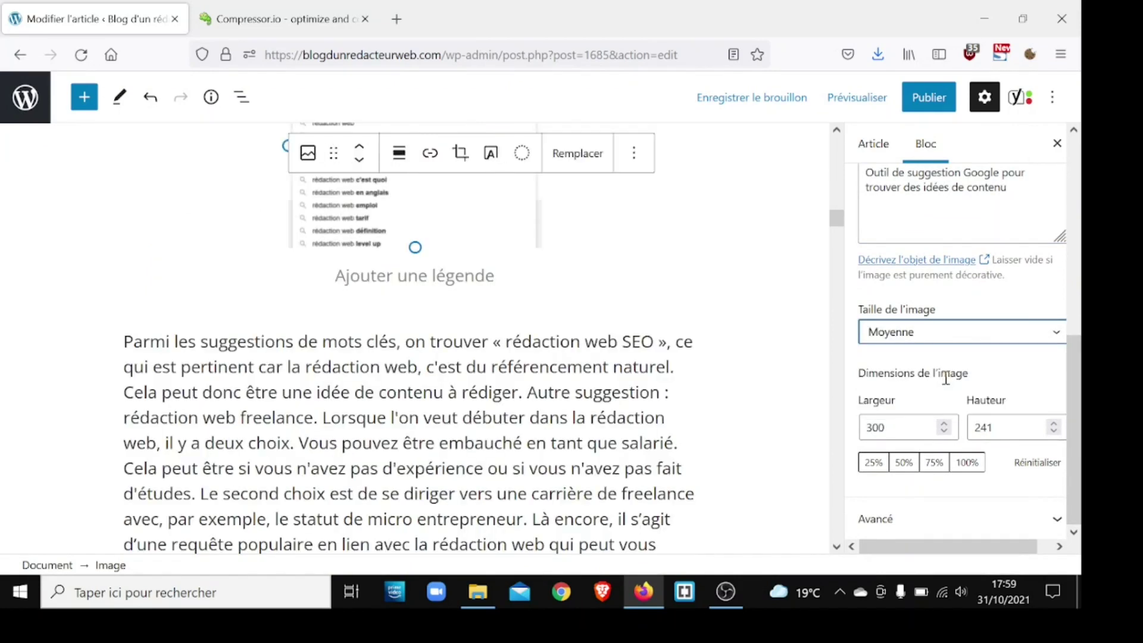
left_click(974, 334)
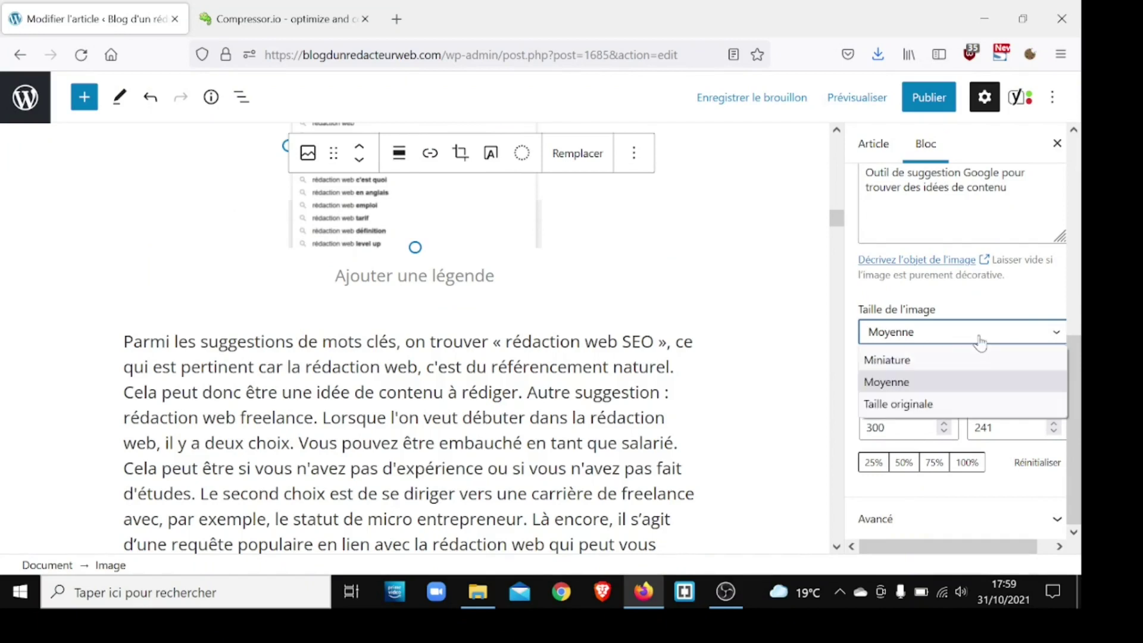
left_click(930, 405)
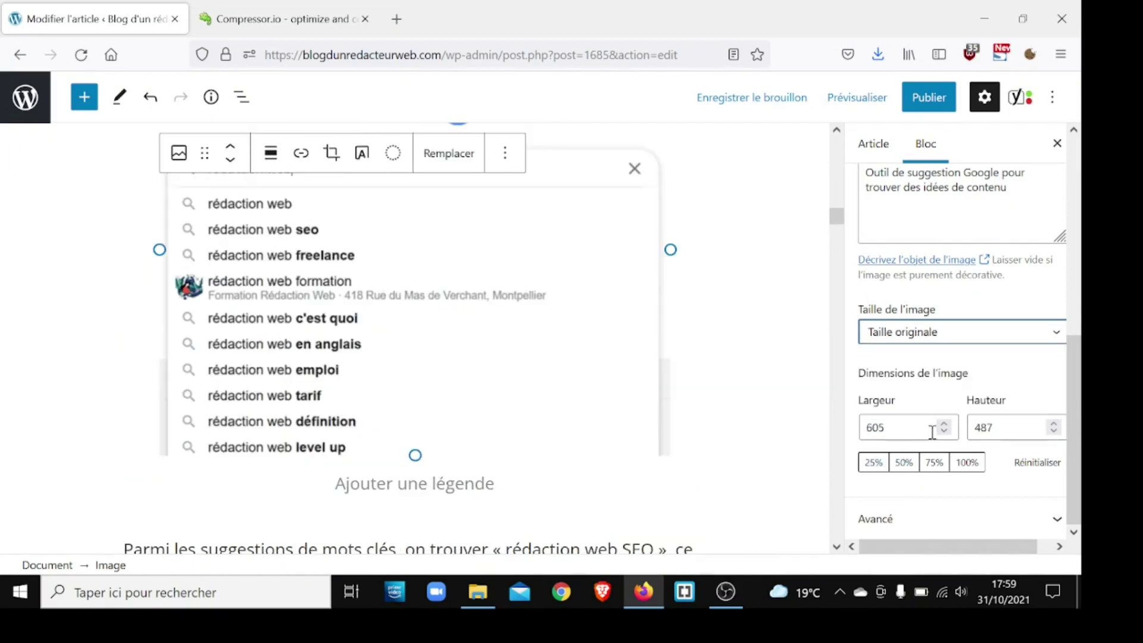
left_click(965, 463)
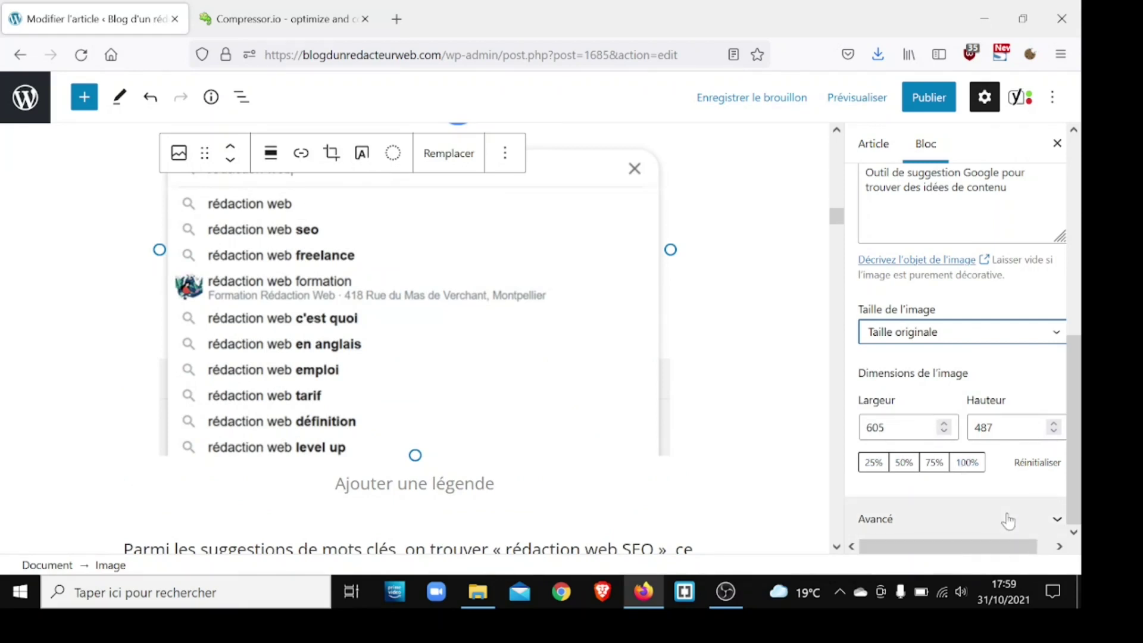
Copy the image's alternative text into its advanced title attribute and save the article draft.
left_click(1025, 522)
scroll(1037, 464, "down", 3)
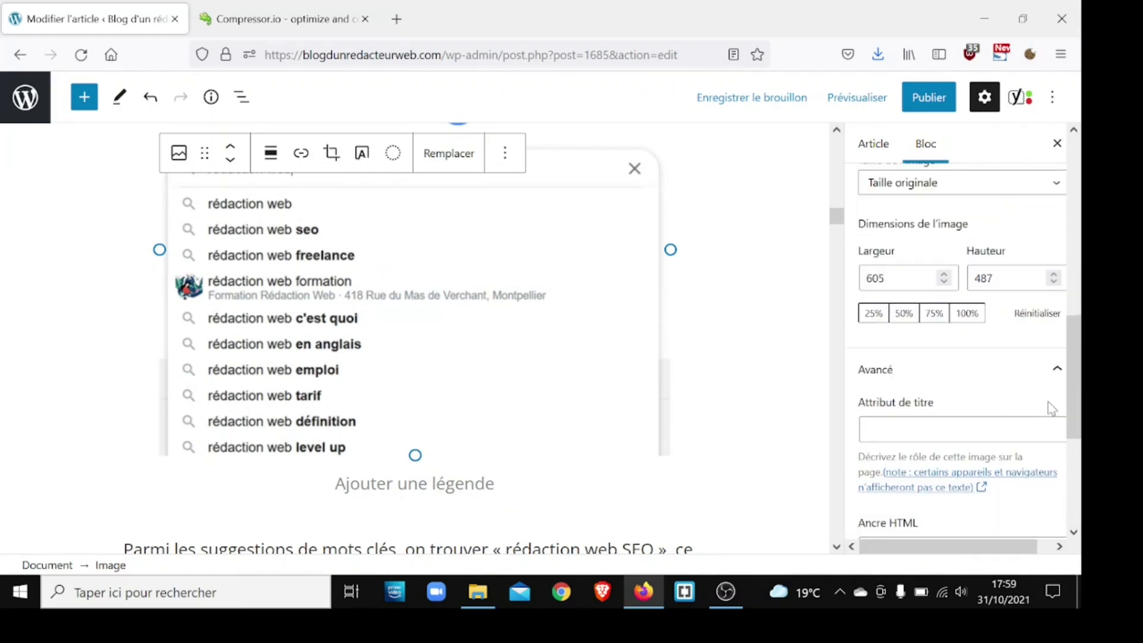
scroll(1077, 407, "down", 1)
left_click_drag(1077, 407, 1077, 430)
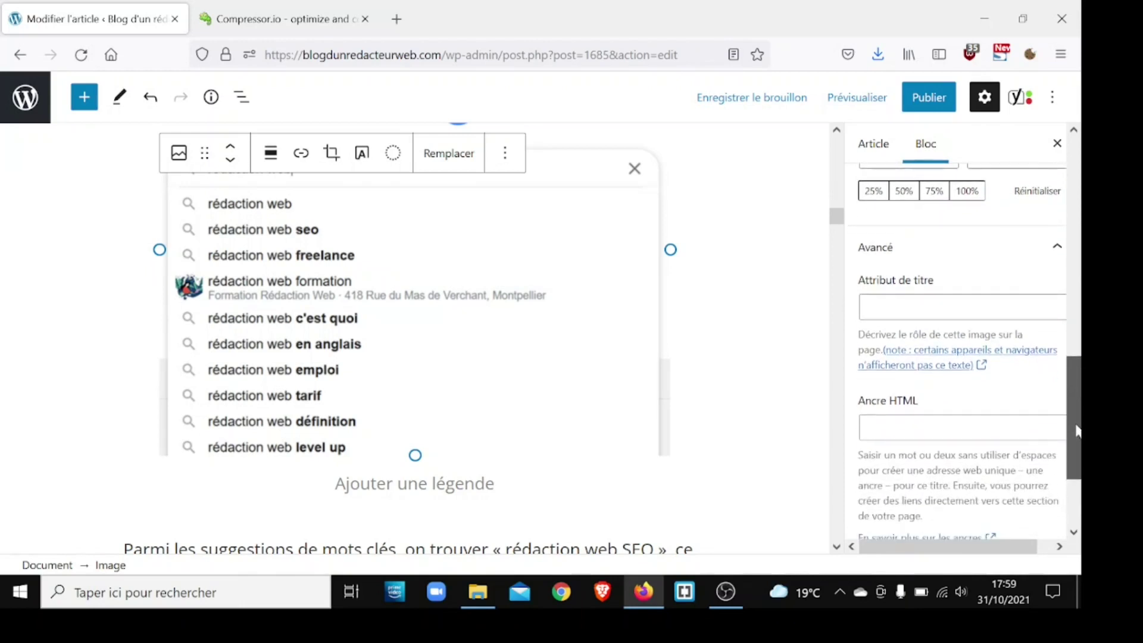
scroll(980, 225, "up", 5)
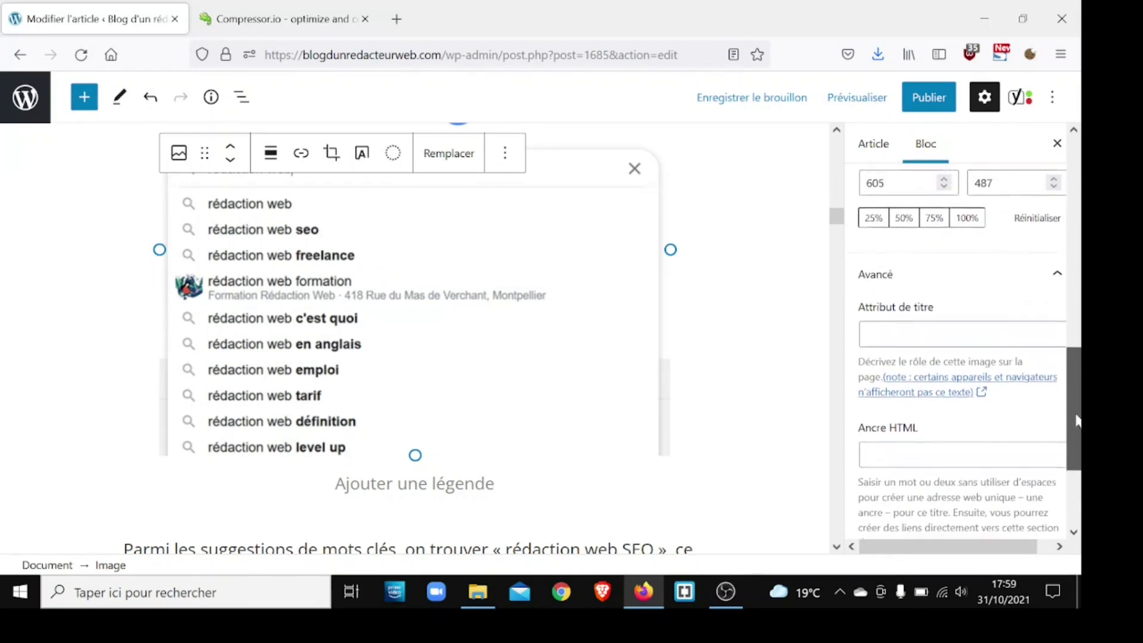
triple_click(980, 225)
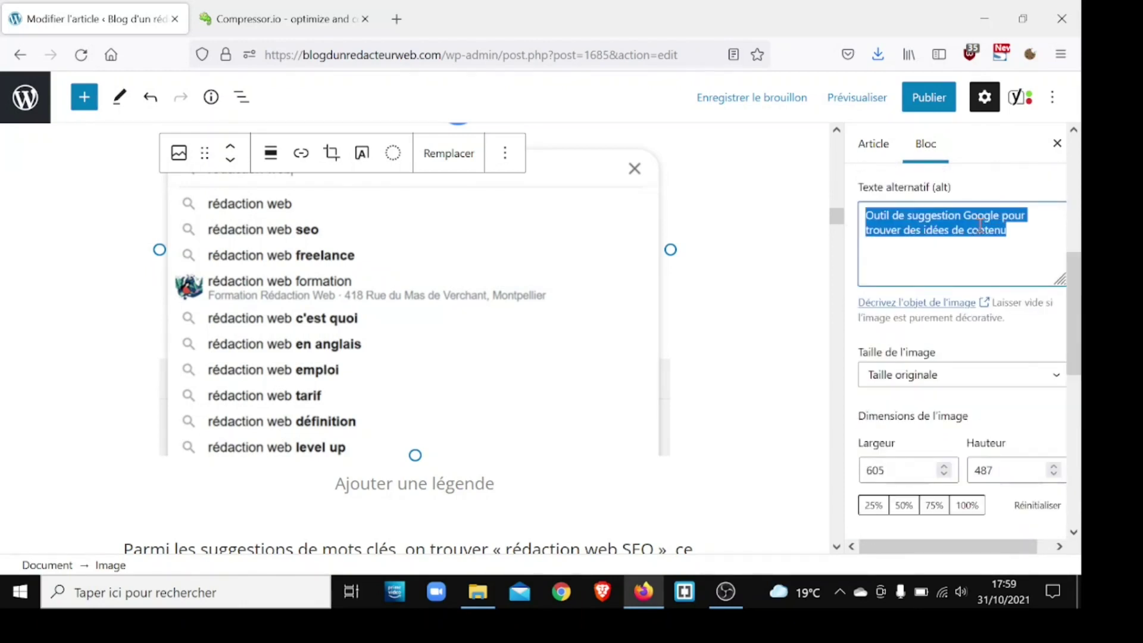
left_click_drag(1076, 287, 1078, 341)
left_click(885, 451)
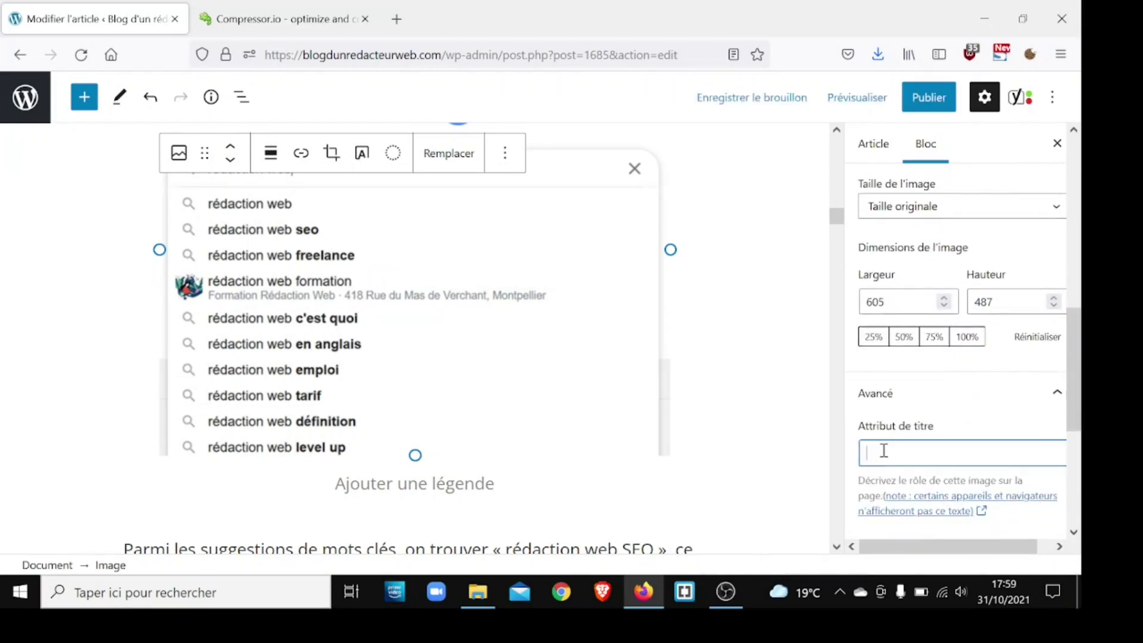
key("ctrl+v")
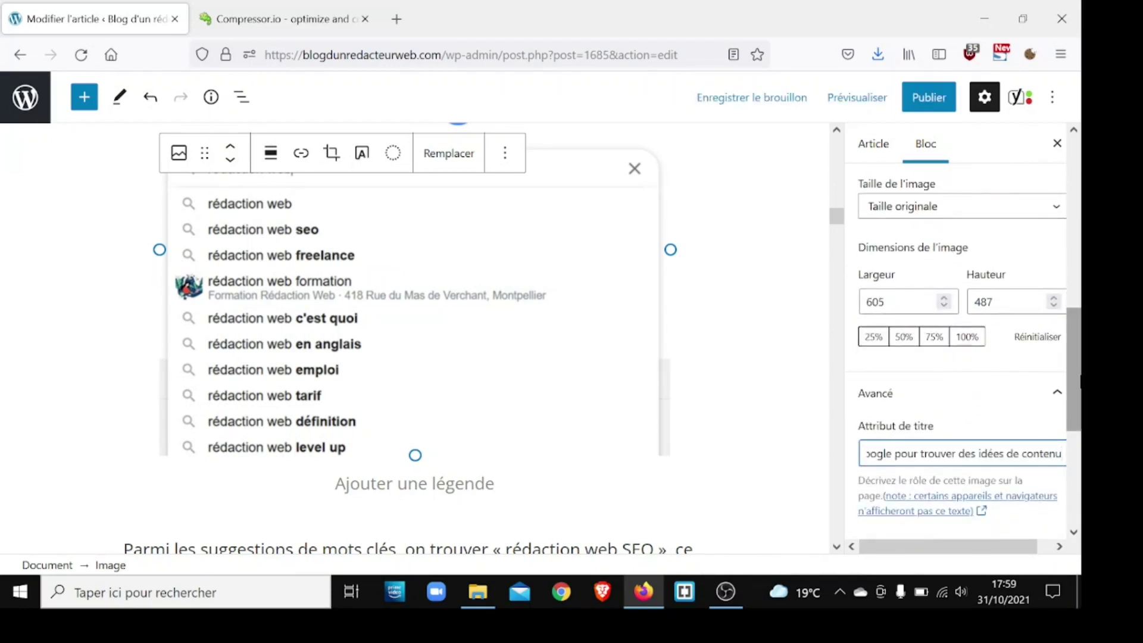
left_click(722, 98)
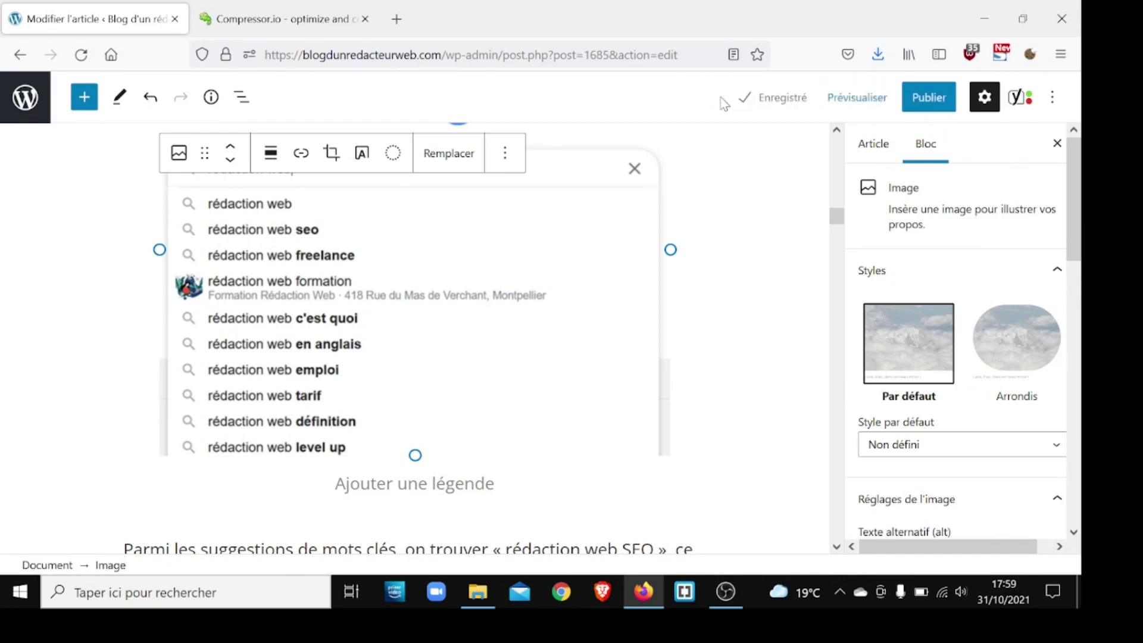
Preview the article in a new tab and look through its headings, bold terms and images on the published layout.
left_click_drag(832, 222, 833, 241)
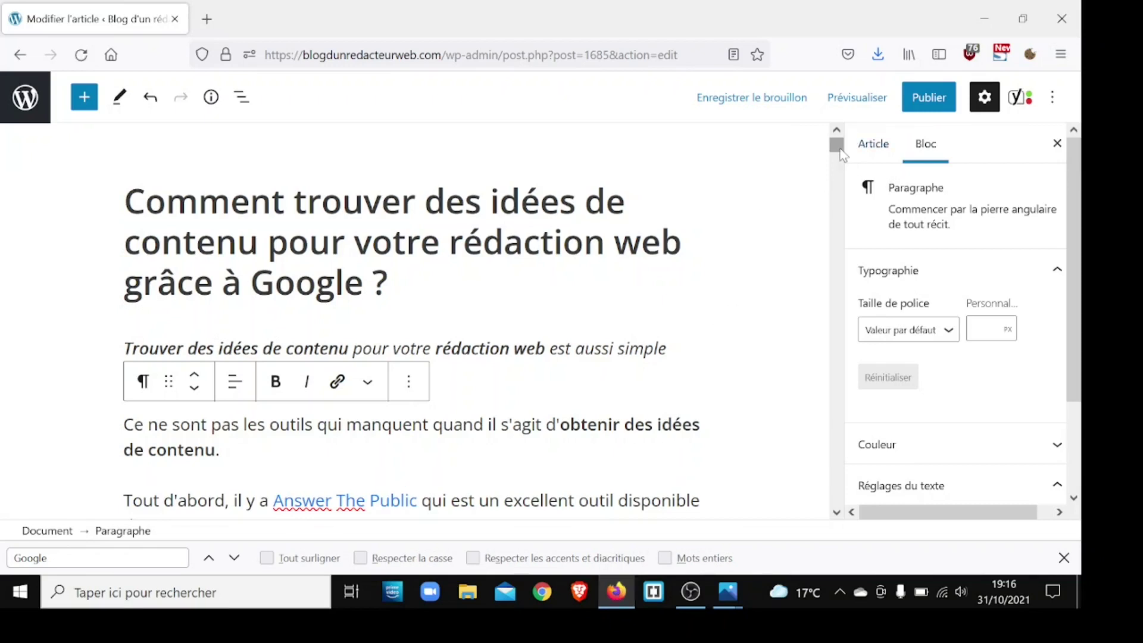
left_click_drag(837, 144, 837, 145)
mouse_move(837, 150)
left_mouse_down()
mouse_move(820, 282)
mouse_move(829, 146)
left_mouse_up()
left_click(857, 97)
left_click(775, 268)
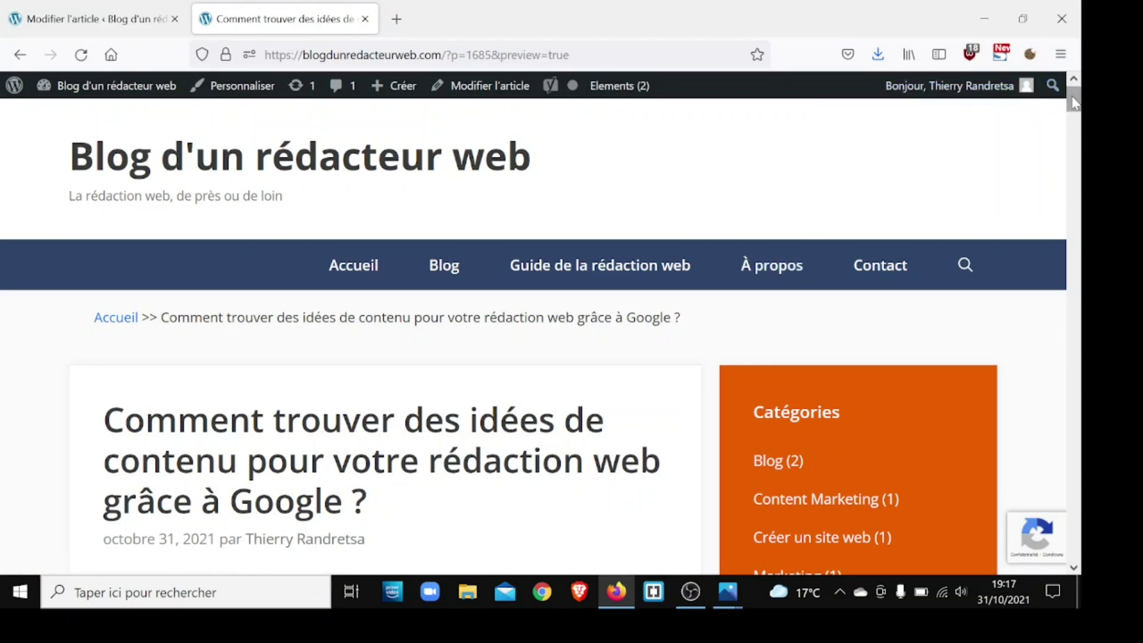
left_click_drag(1074, 102, 1078, 287)
left_click_drag(1077, 300, 1070, 372)
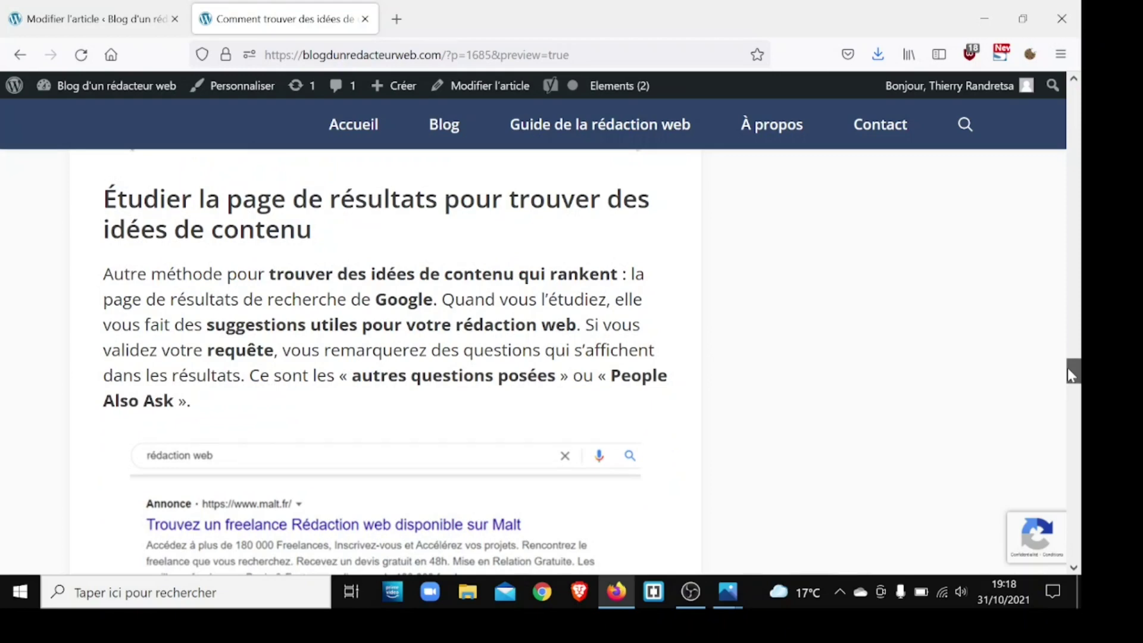
left_click_drag(1068, 369, 1070, 96)
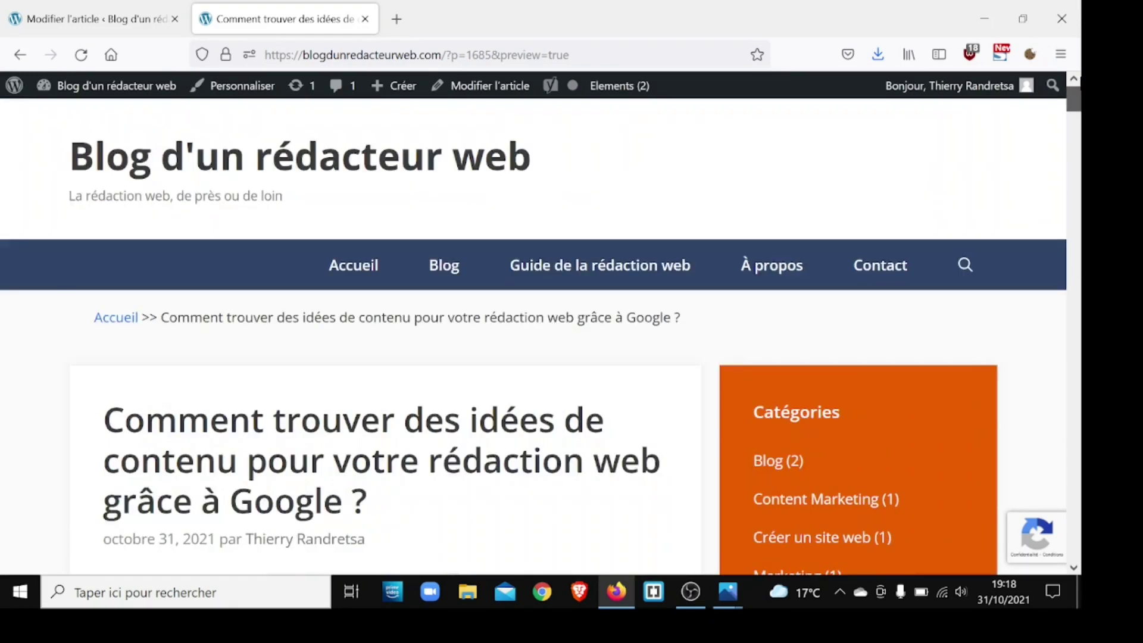
Back in the article editor, set the Yoast SEO target query to "Trouver des idées de contenu pour votre rédaction web" and show the readability analysis.
left_click(89, 18)
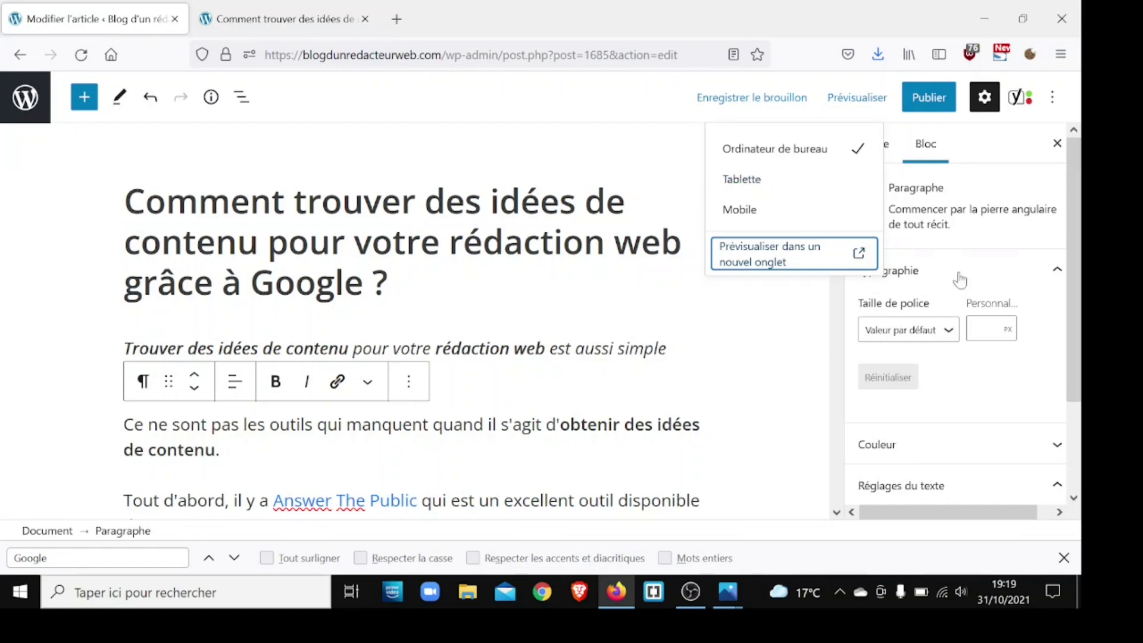
left_click(604, 443)
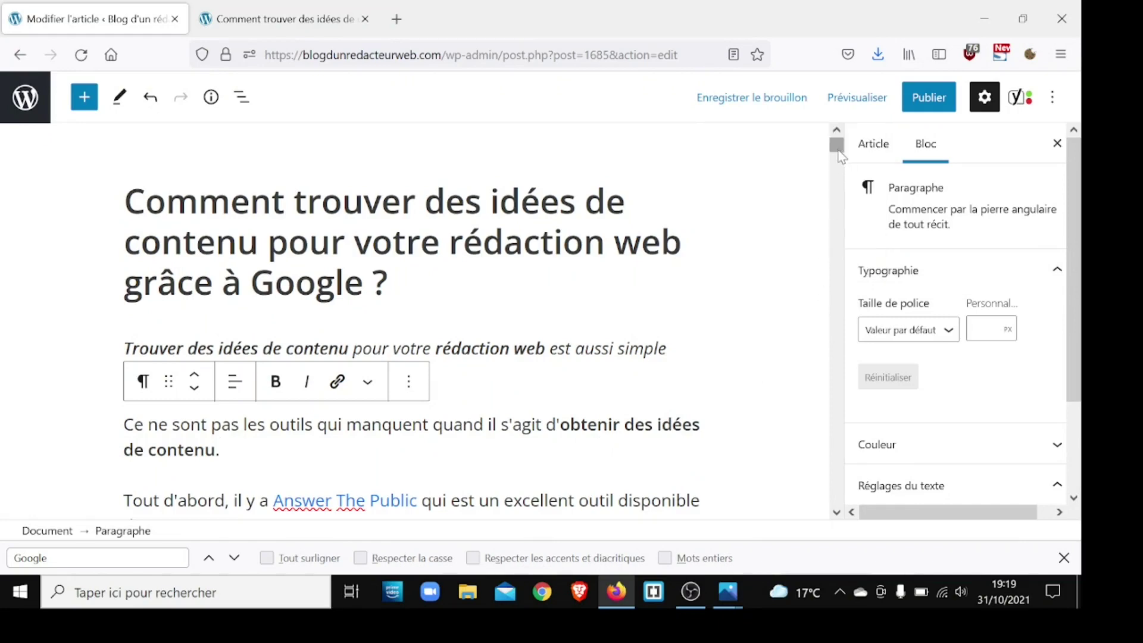
left_click_drag(837, 146, 832, 416)
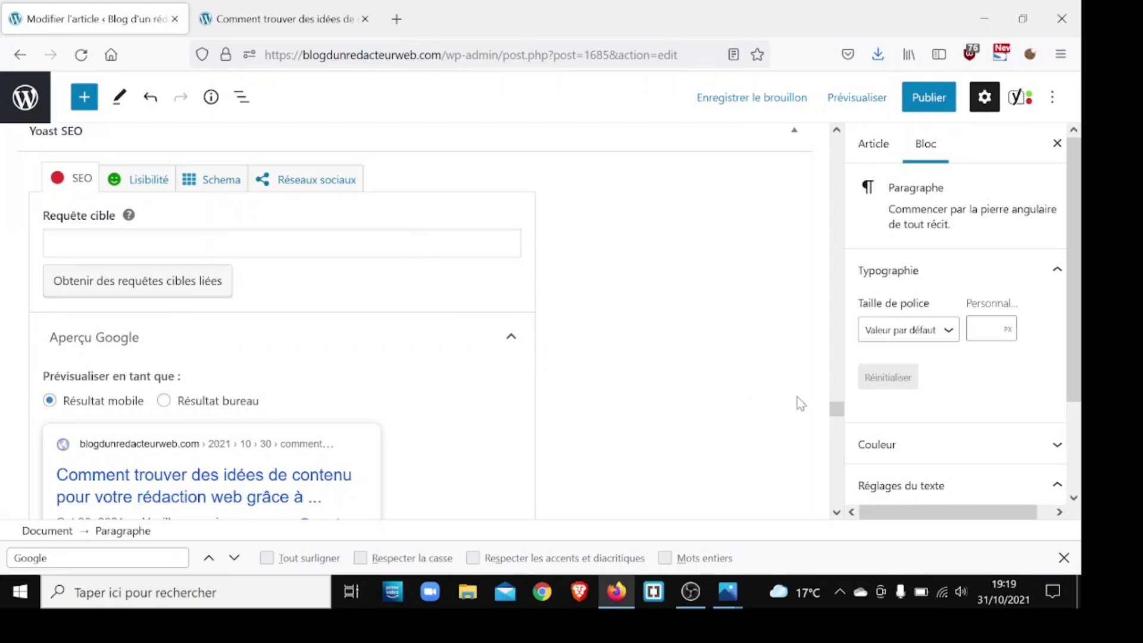
scroll(835, 410, "up", 1)
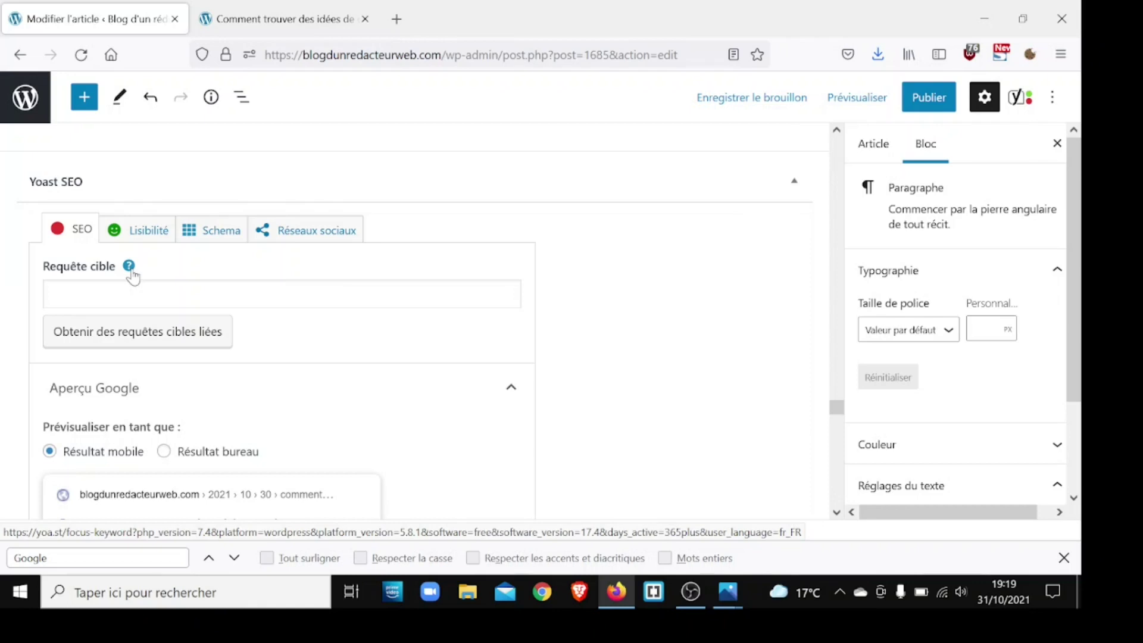
left_click(128, 288)
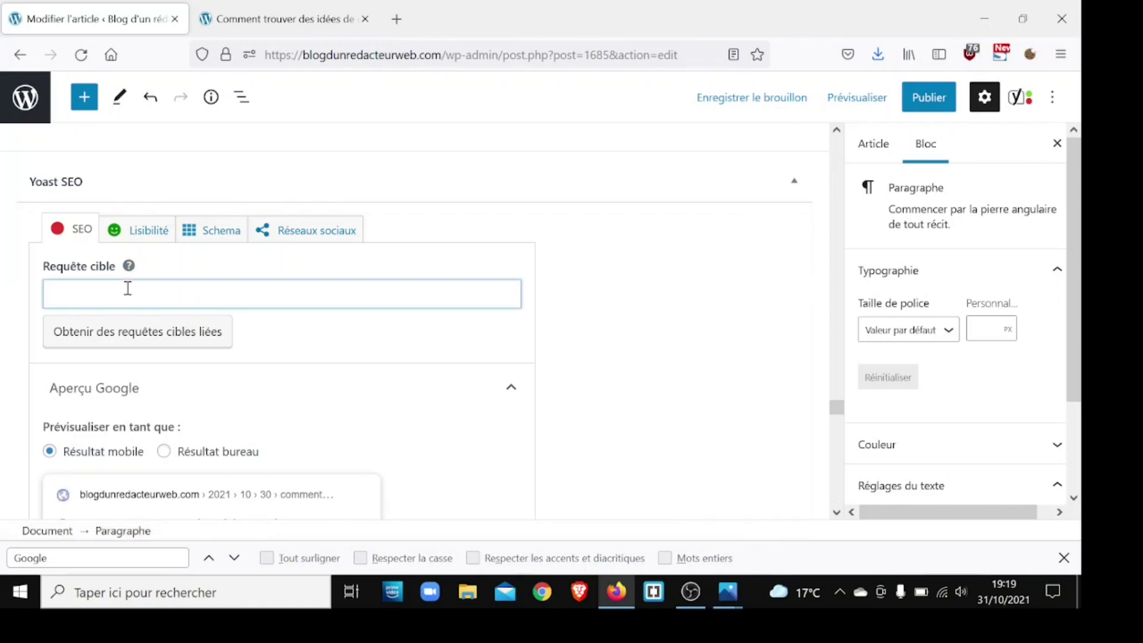
type("Trouver des idé")
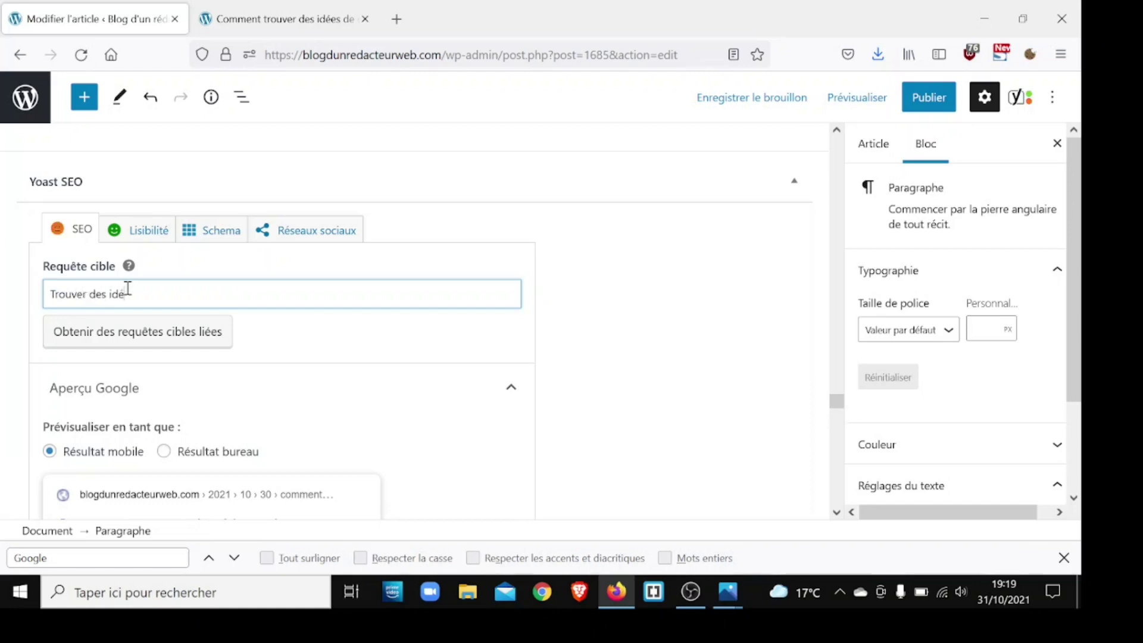
type("es de contenu po")
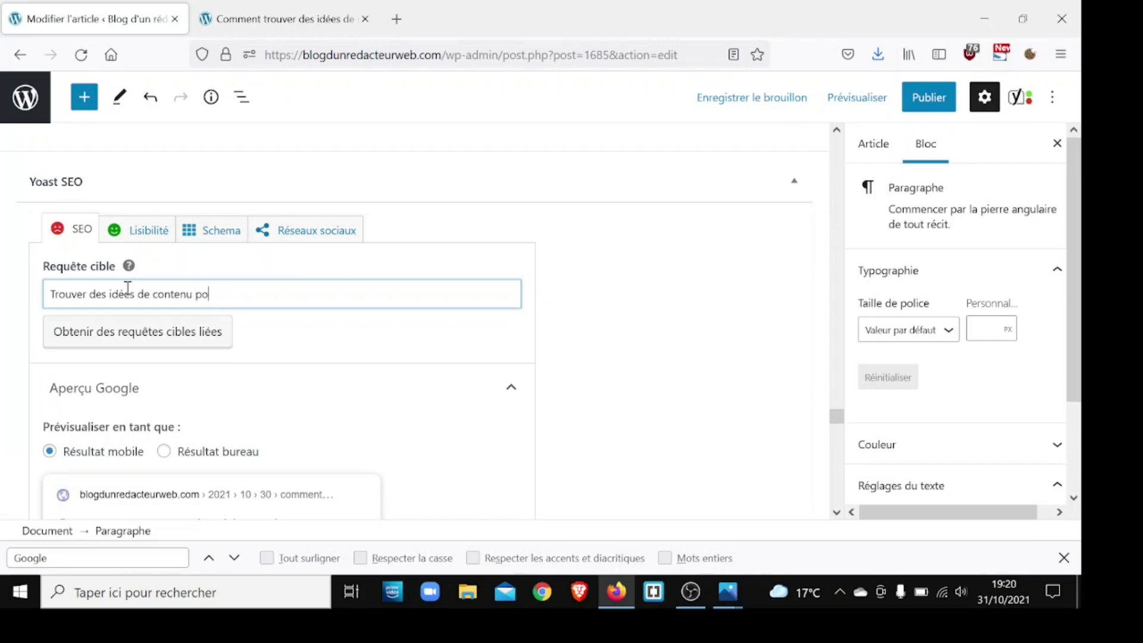
type("ur votre rédaction web")
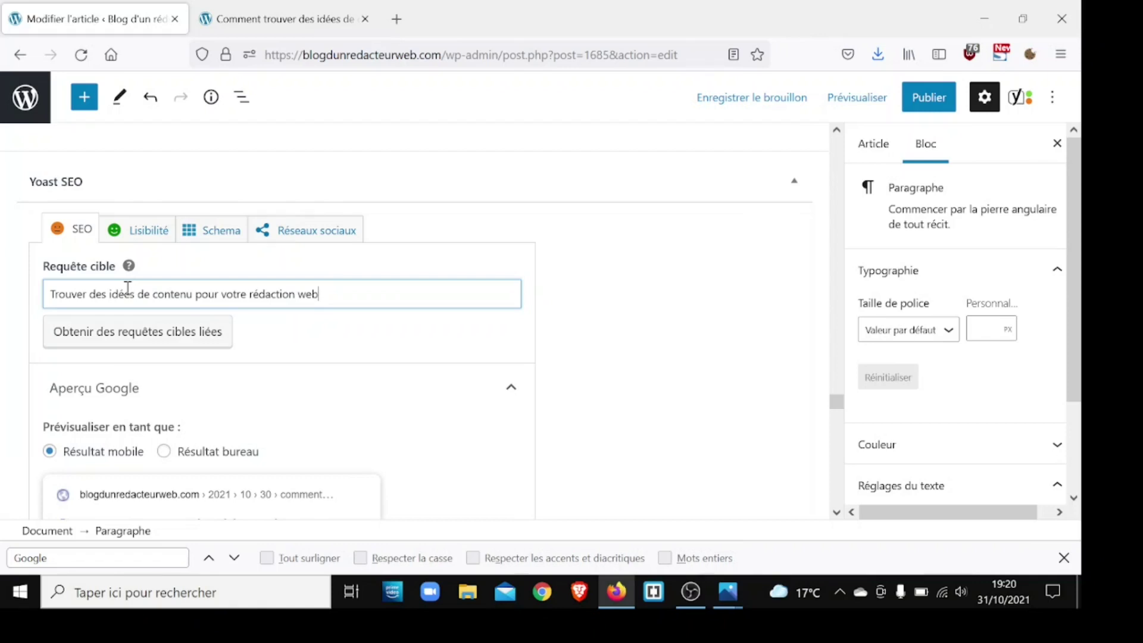
left_click(125, 243)
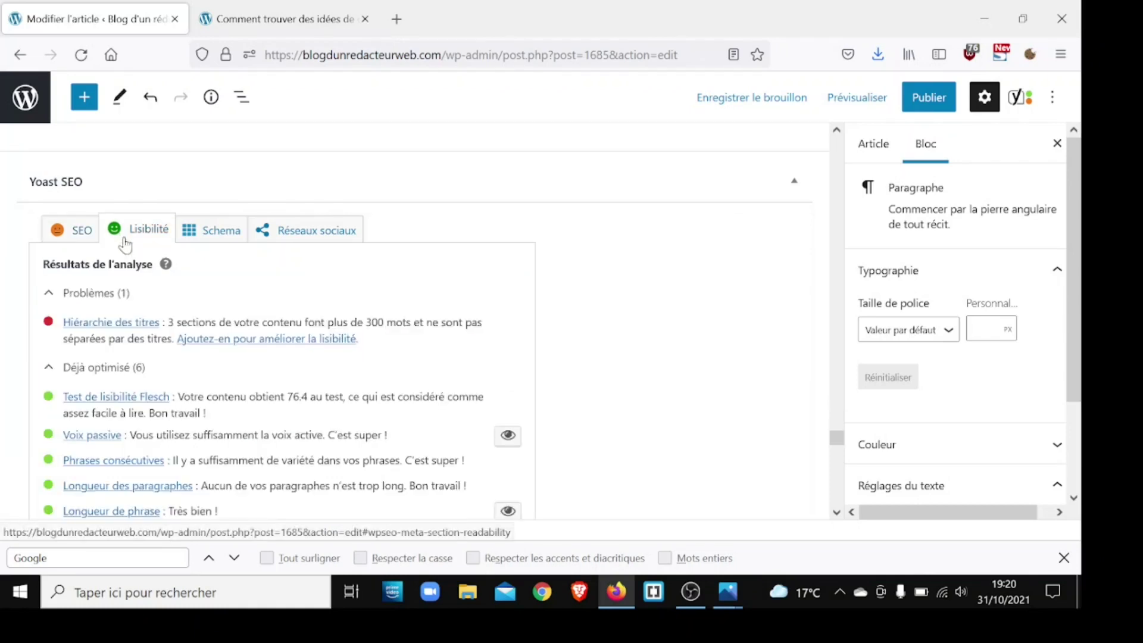
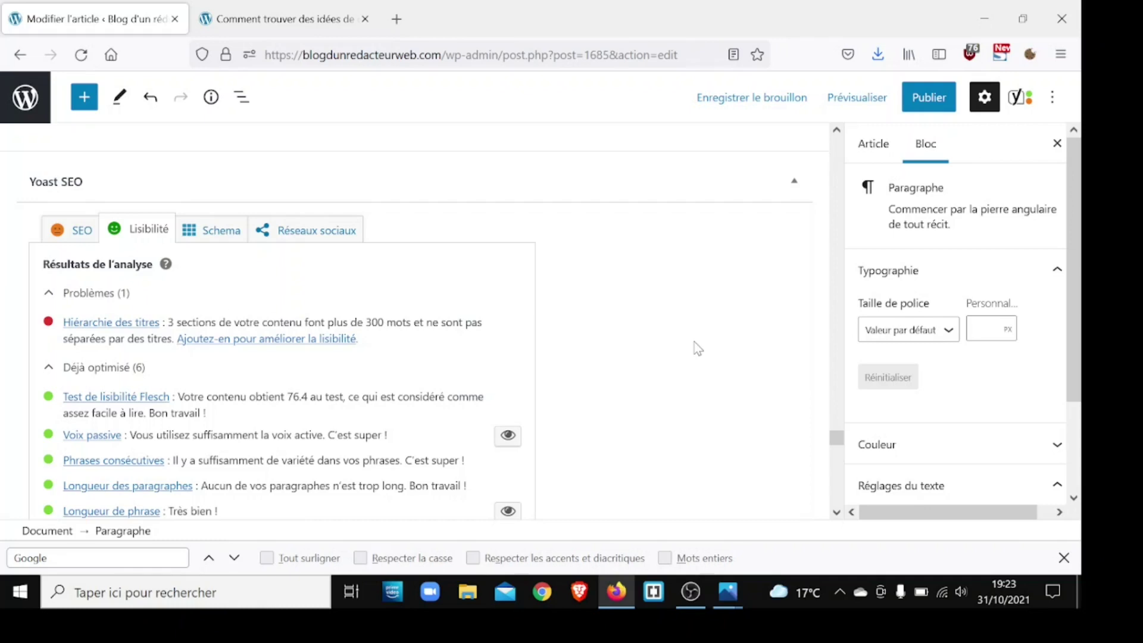
Show the Yoast SEO meta description field, then search Google for "rédaction web" in a new tab and examine the first result's description snippet.
left_click(86, 236)
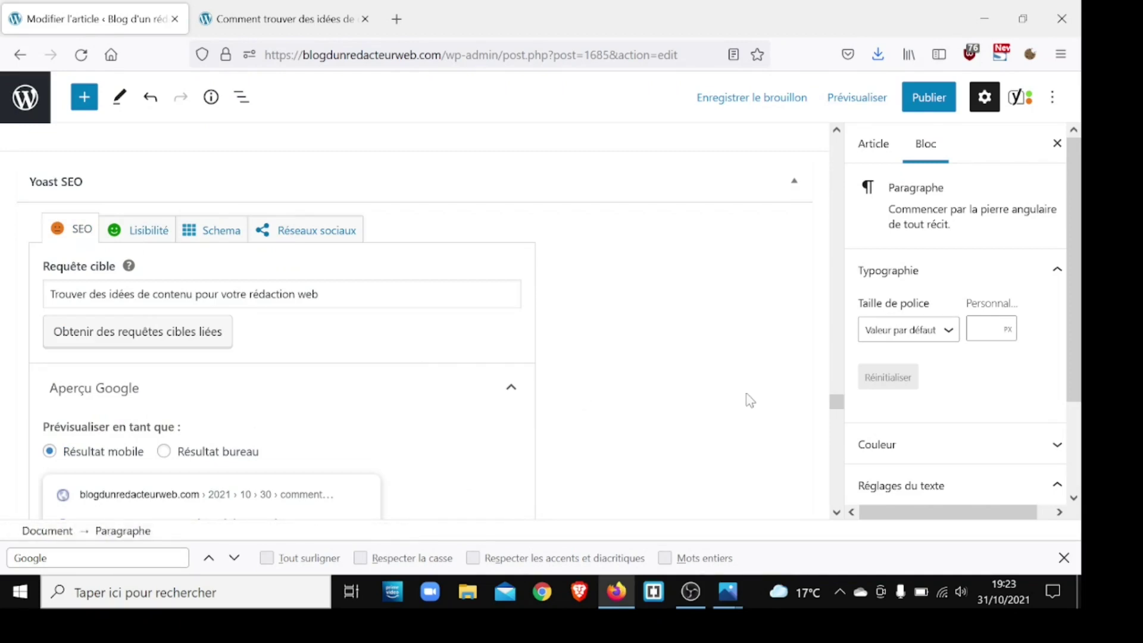
left_click_drag(837, 401, 836, 424)
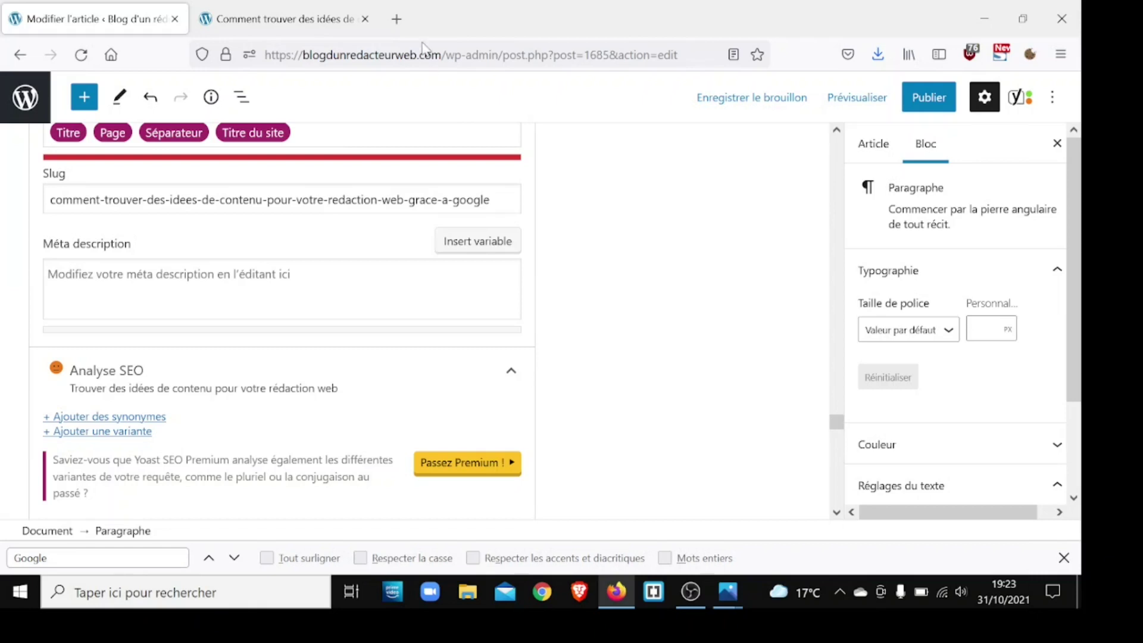
left_click(397, 23)
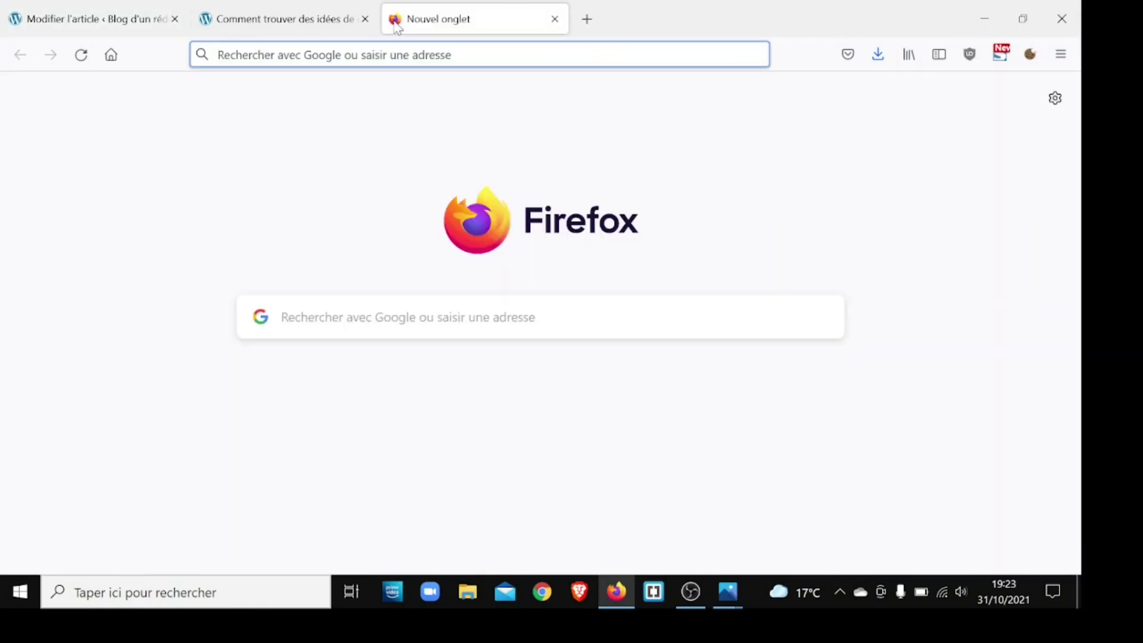
left_click(368, 313)
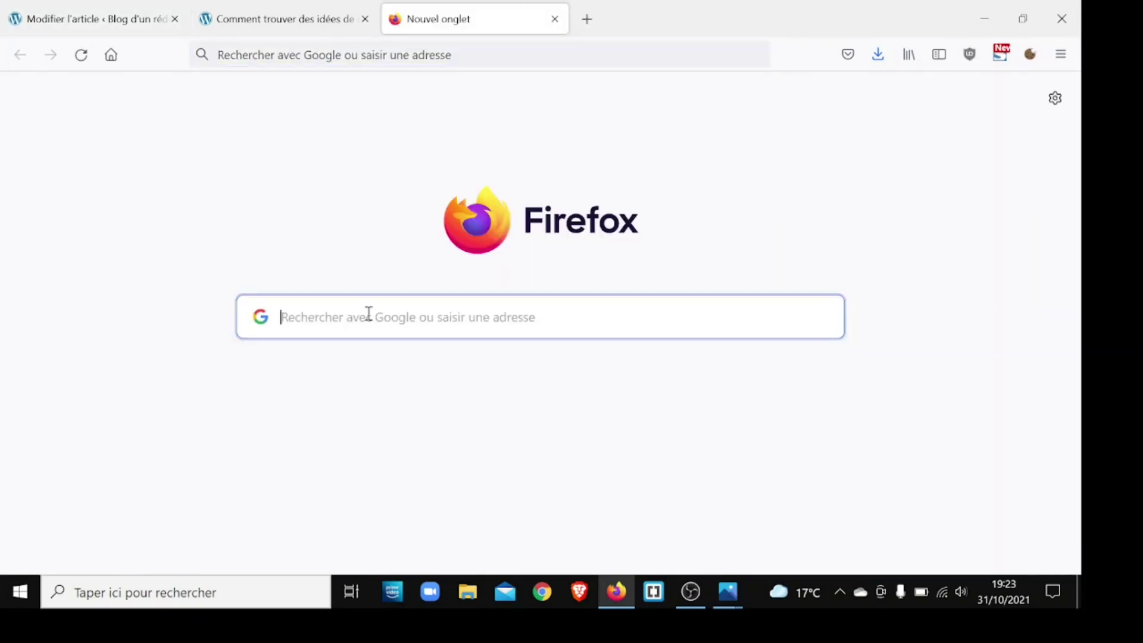
type("rédaction web")
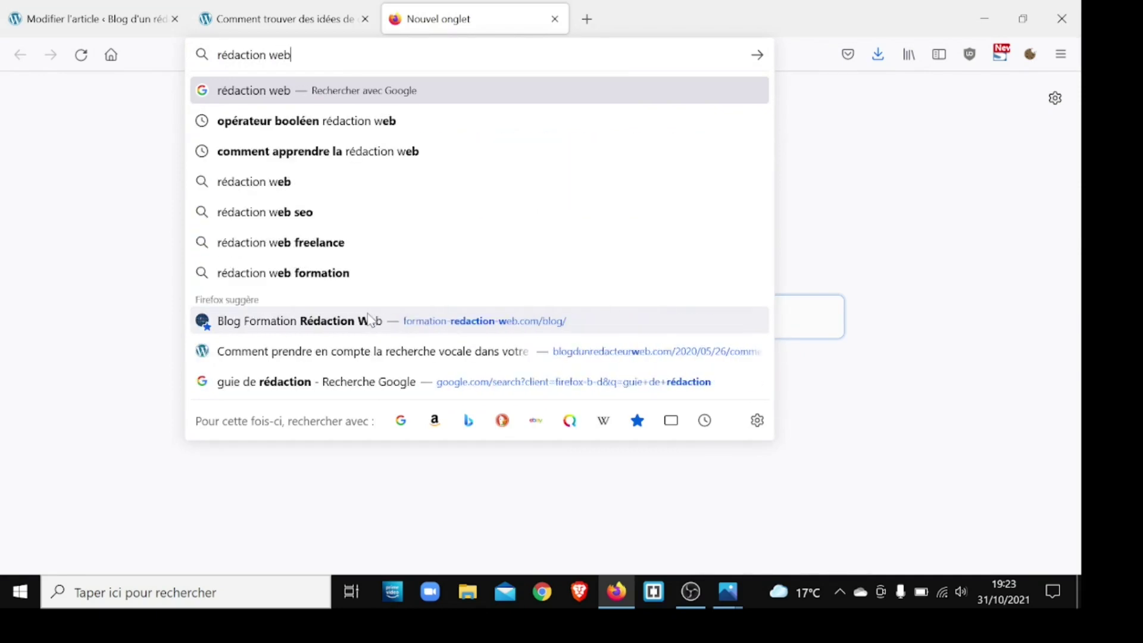
key("Return")
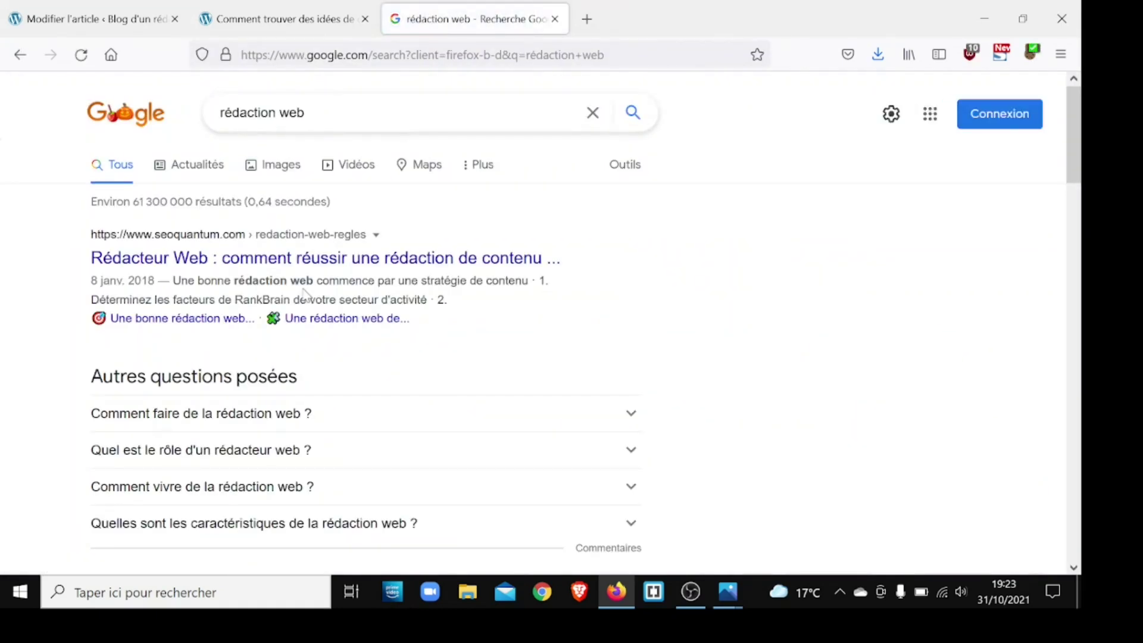
left_click_drag(116, 275, 306, 298)
left_click(61, 273)
Copy the article's italic introductory paragraph into the Yoast SEO meta description and compare it with the Google result snippets.
left_click(143, 9)
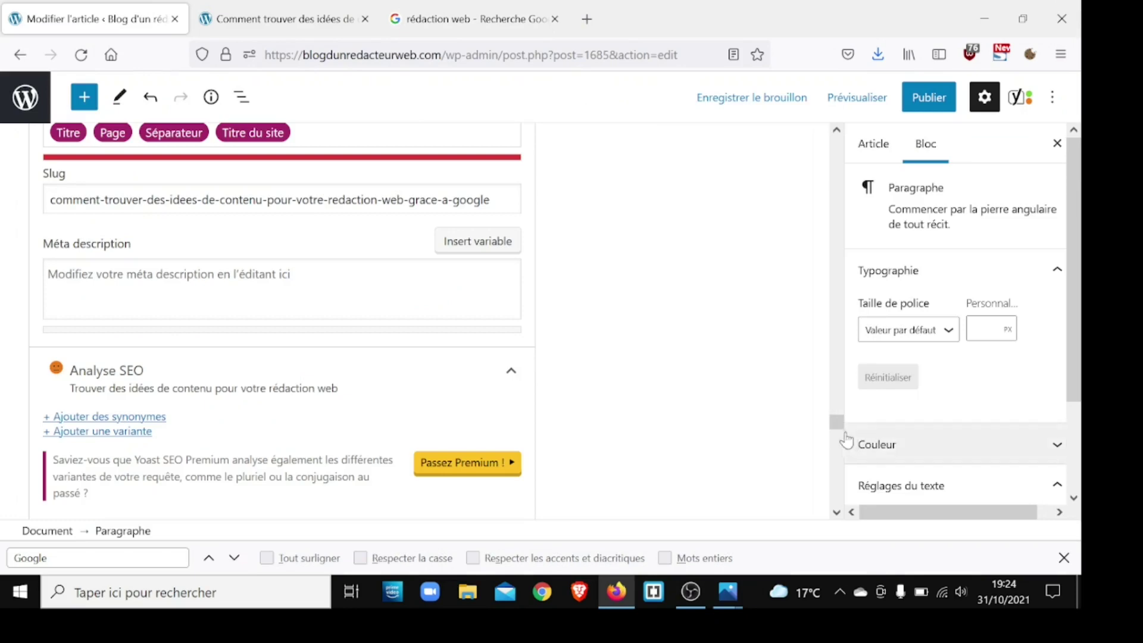
left_click_drag(836, 421, 831, 143)
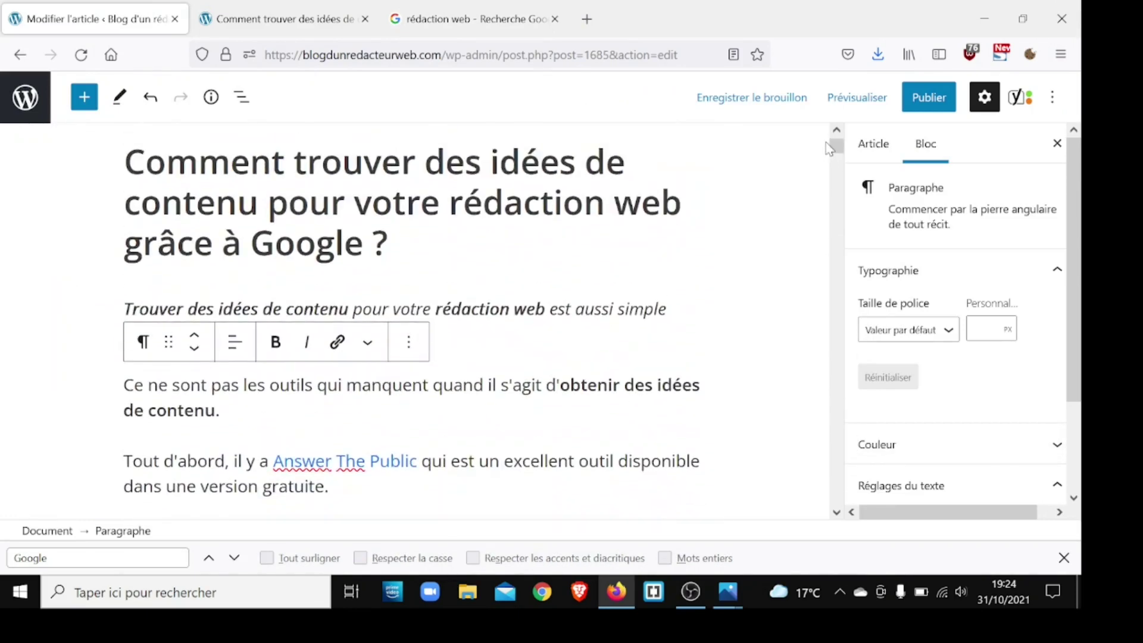
triple_click(575, 306)
key("ctrl+c")
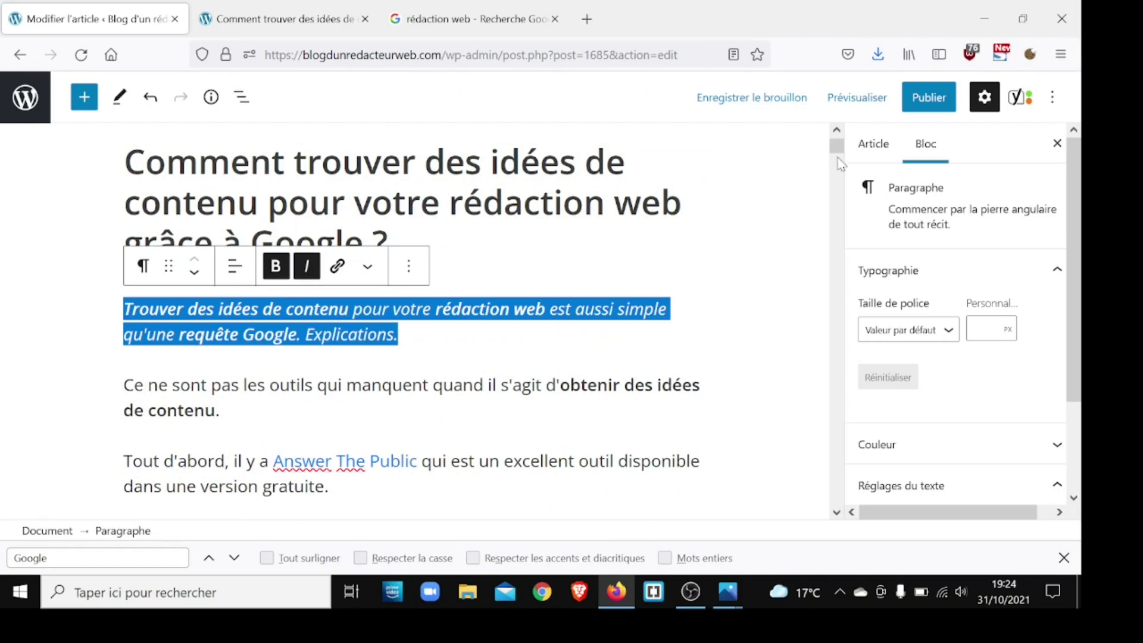
left_click_drag(837, 149, 832, 424)
left_click(396, 426)
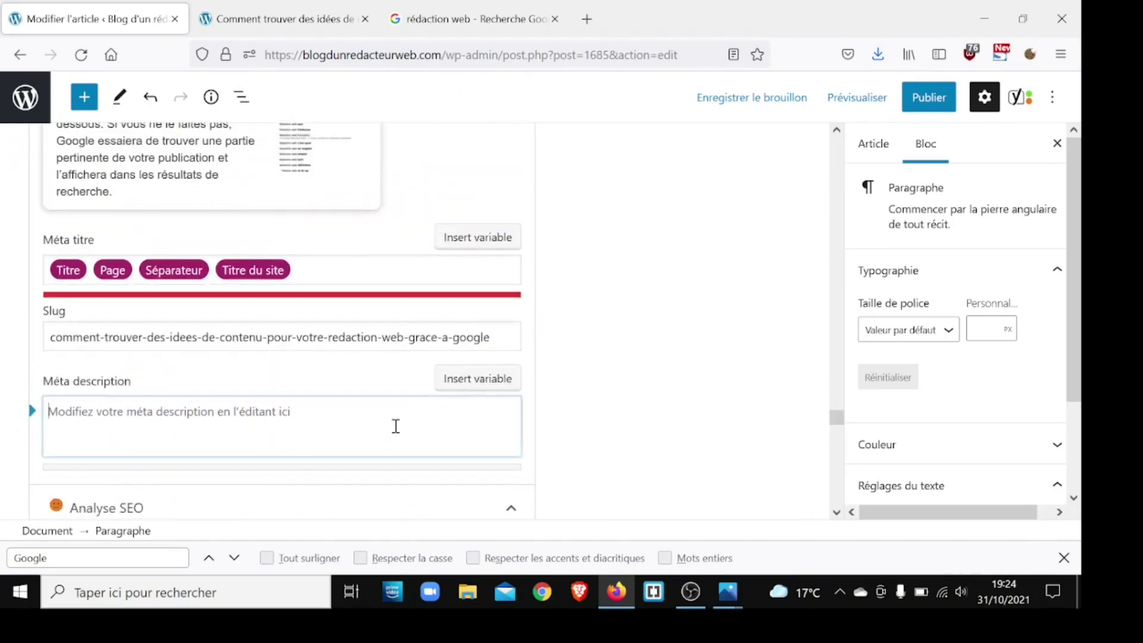
key("ctrl+v")
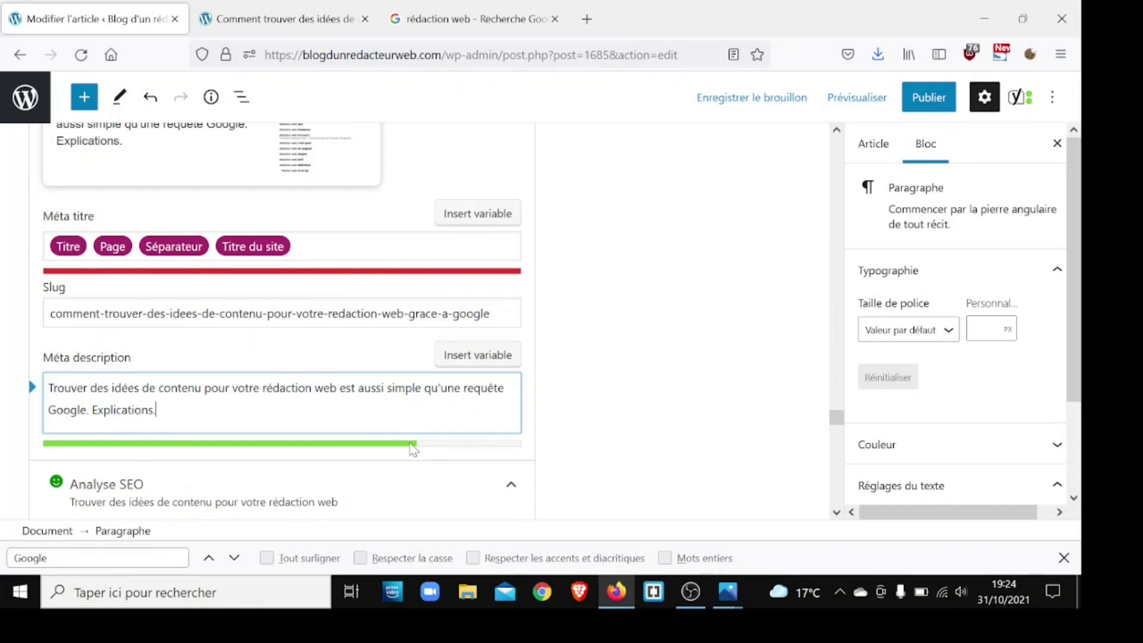
left_click(445, 7)
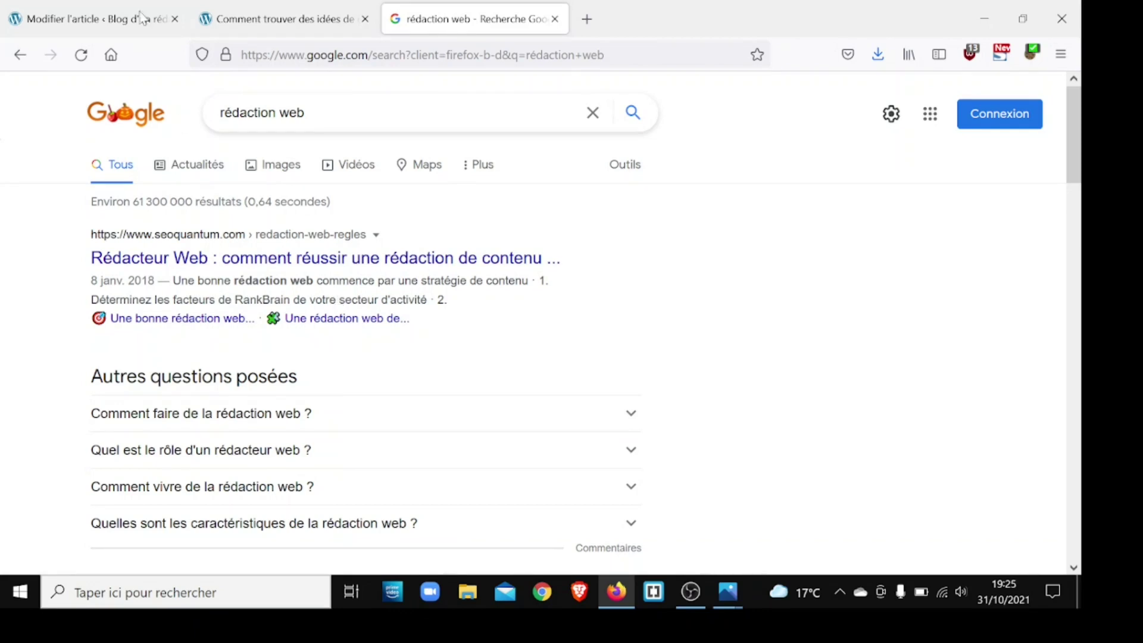
left_click(89, 18)
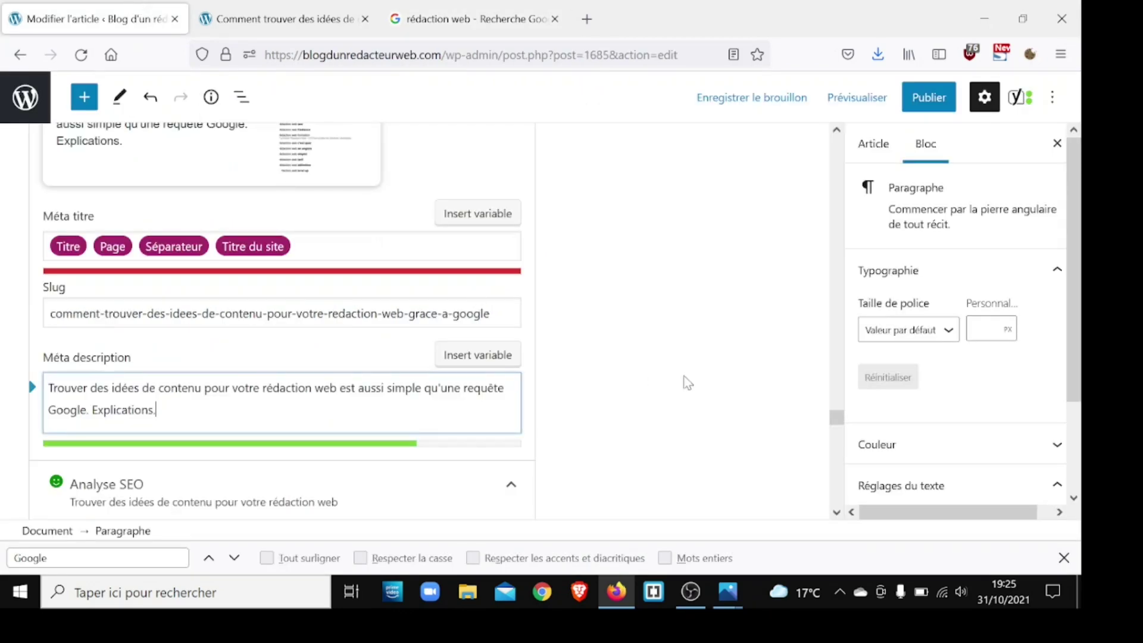
In the article settings, remove the Uncategorized category and assign the article to Rédaction web.
left_click_drag(836, 423, 834, 398)
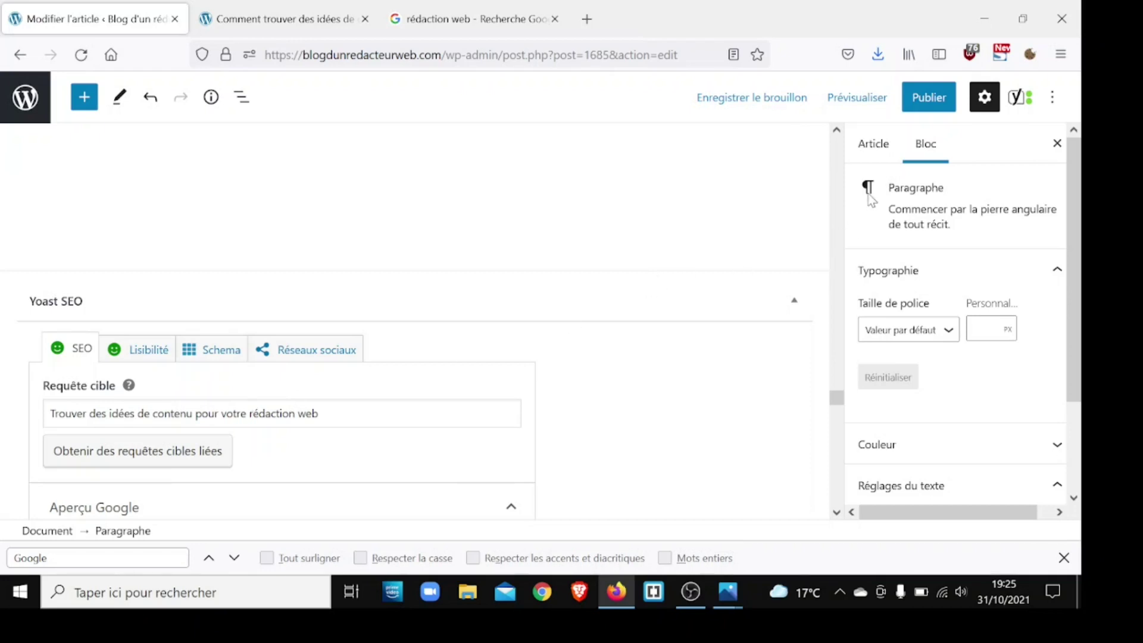
left_click(871, 161)
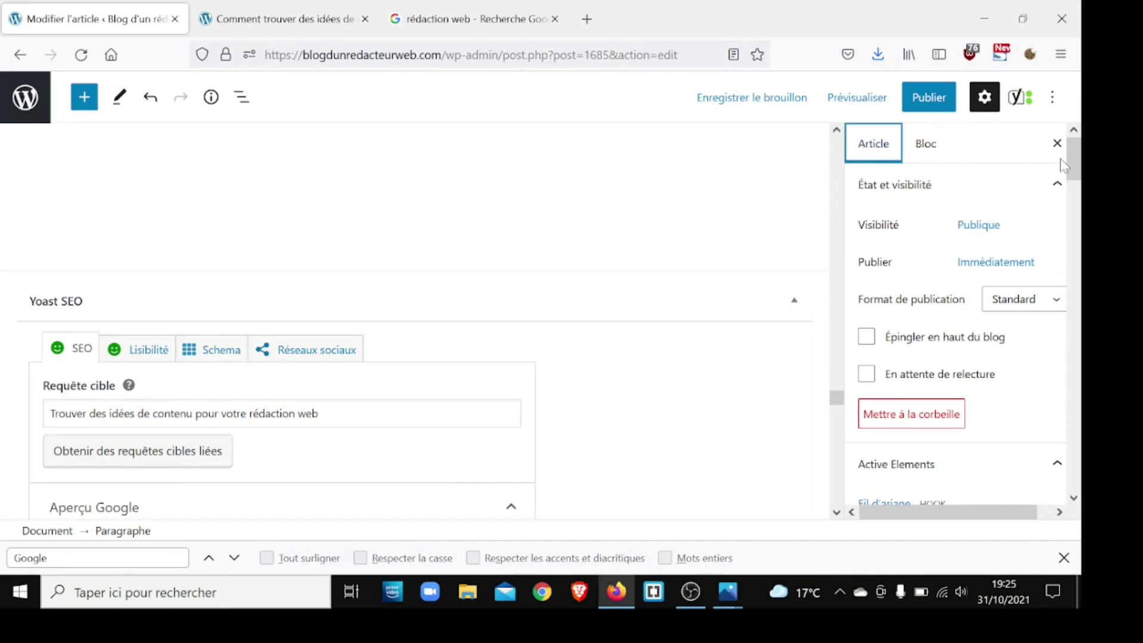
left_click_drag(1075, 158, 1075, 215)
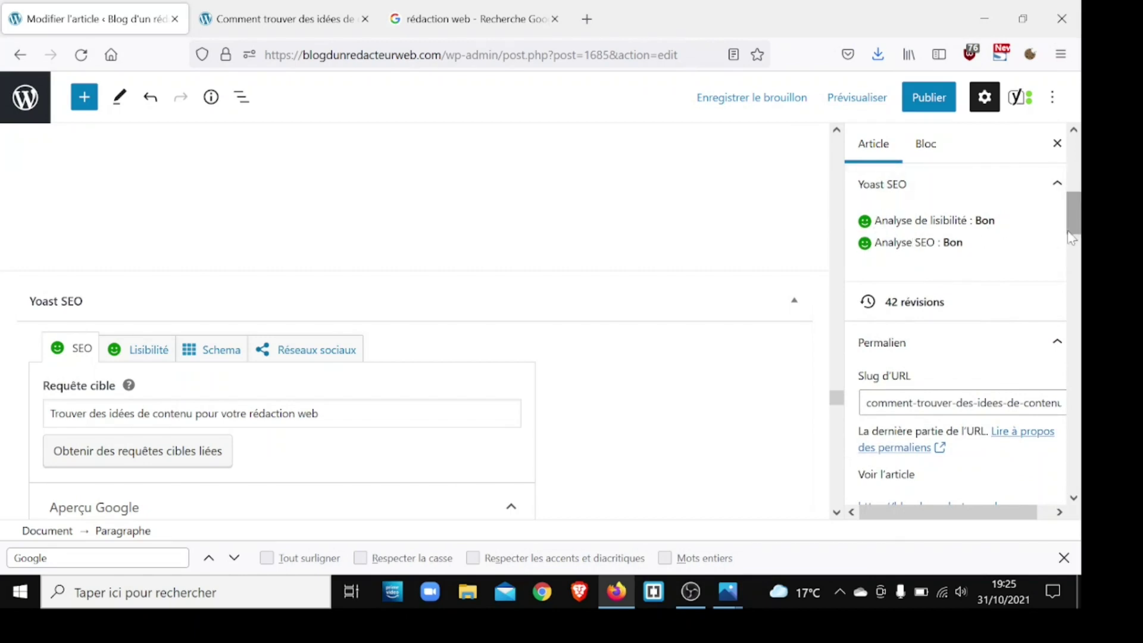
left_click_drag(1075, 236, 1076, 287)
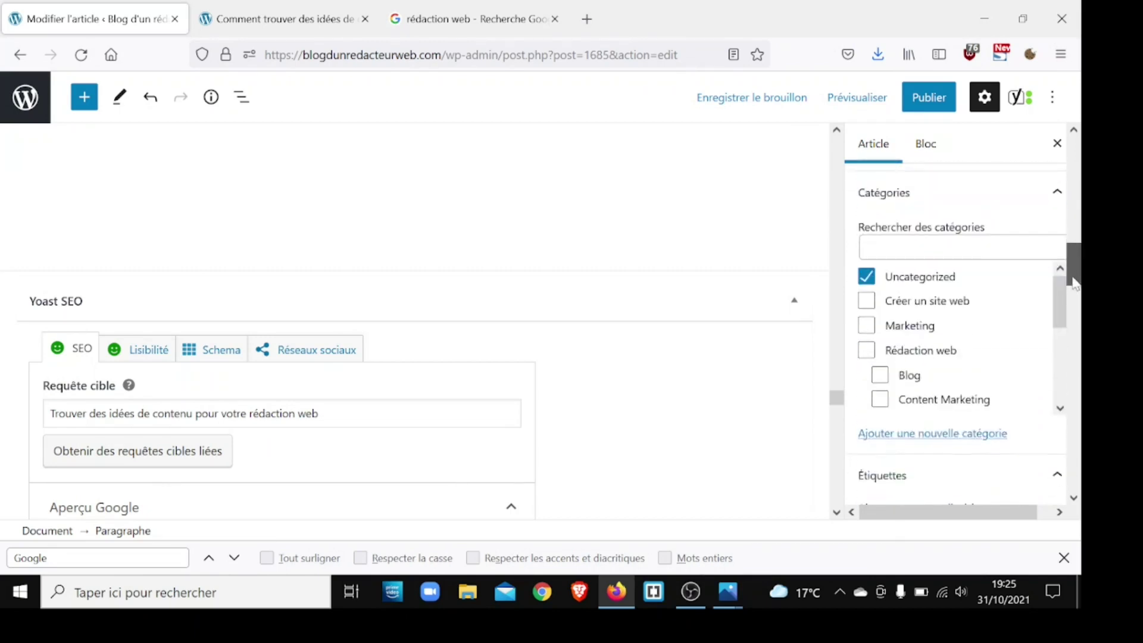
left_click(867, 276)
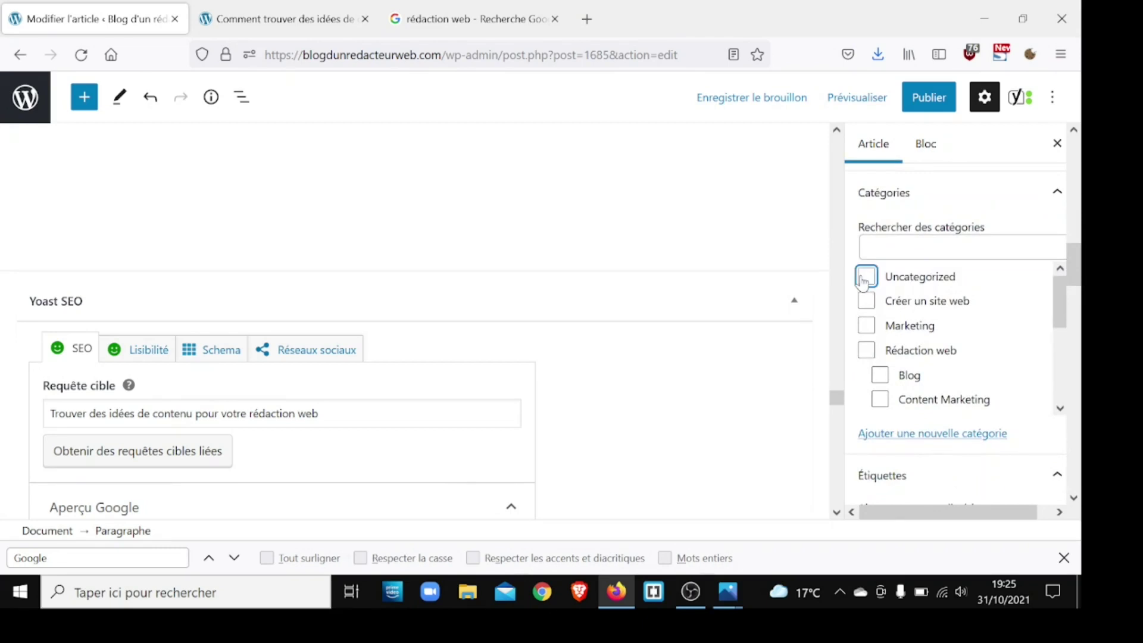
left_click(868, 352)
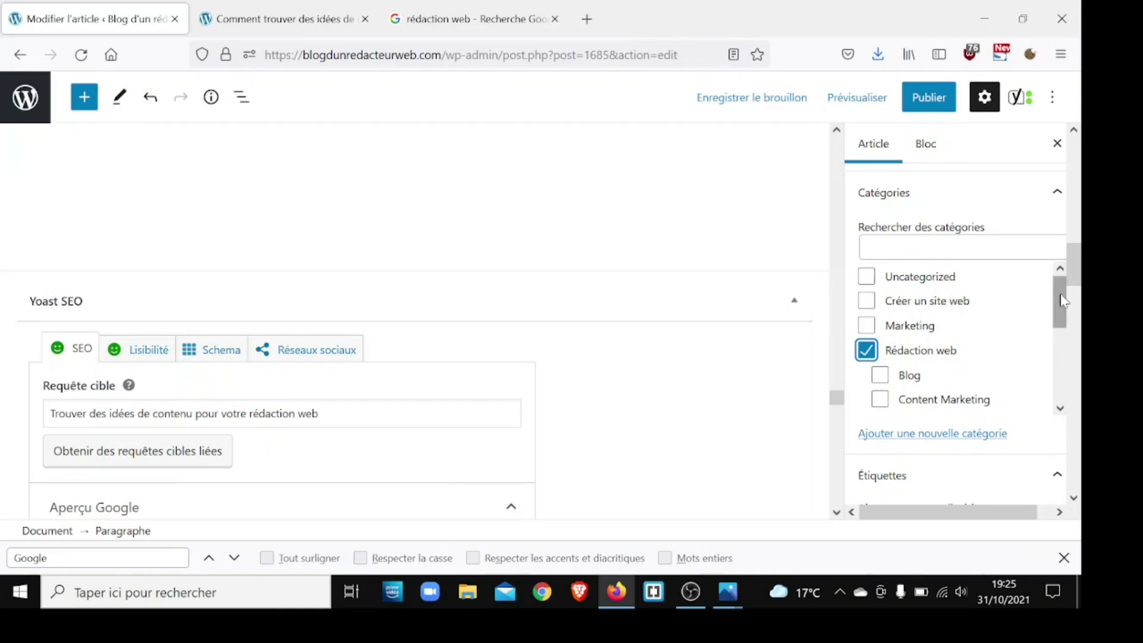
scroll(1062, 316, "down", 2)
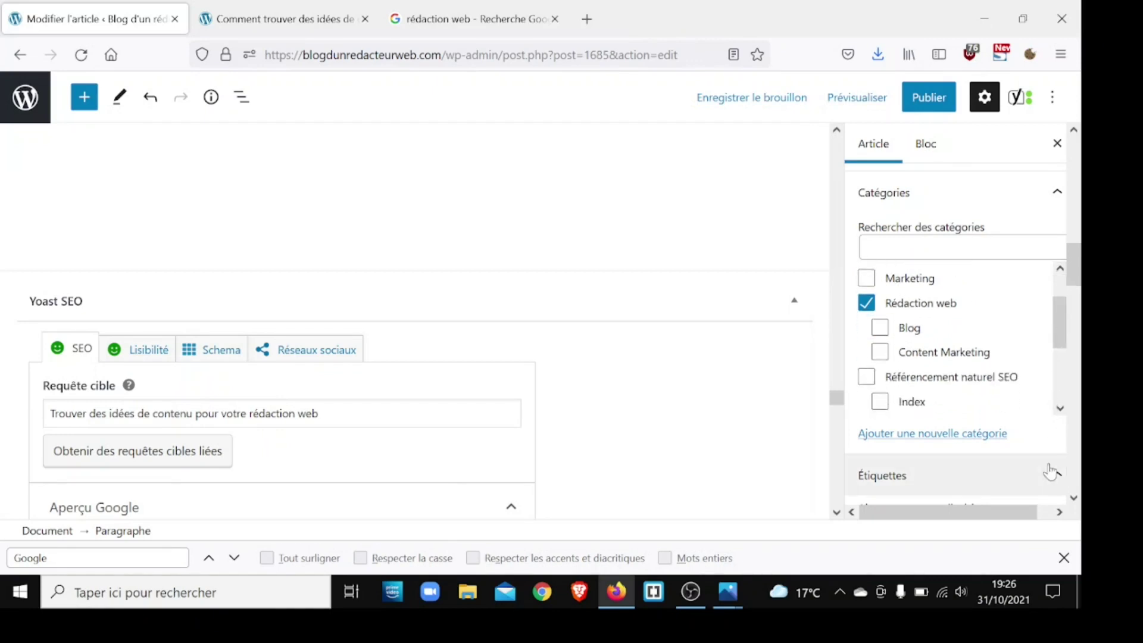
Look at the article's tag settings and the most used tags.
left_click_drag(1074, 259, 1070, 284)
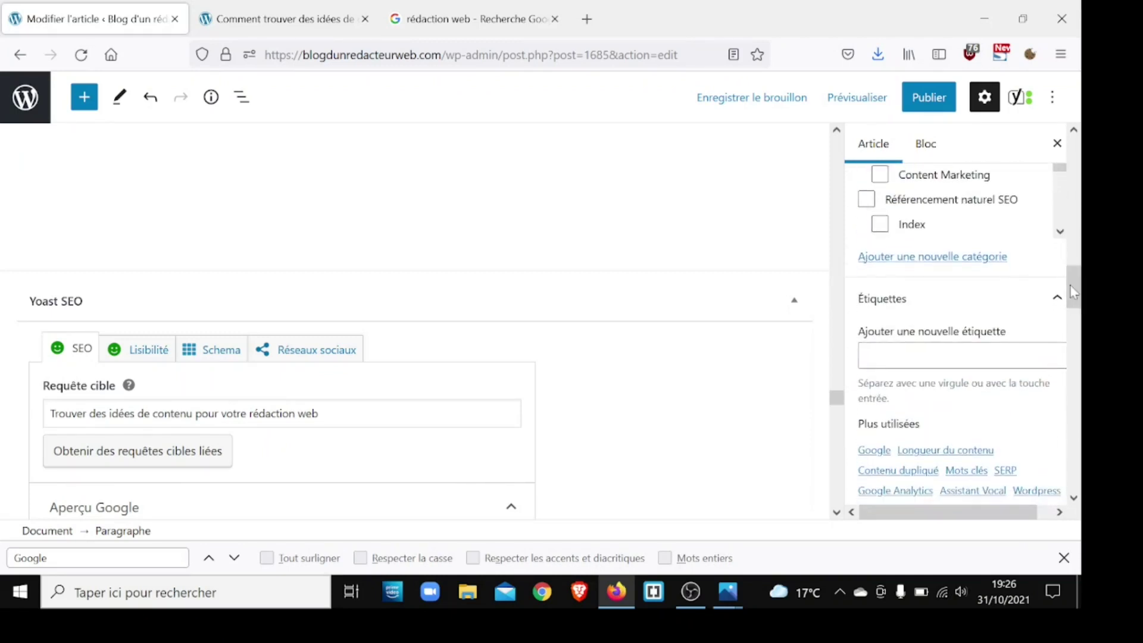
left_click(1045, 305)
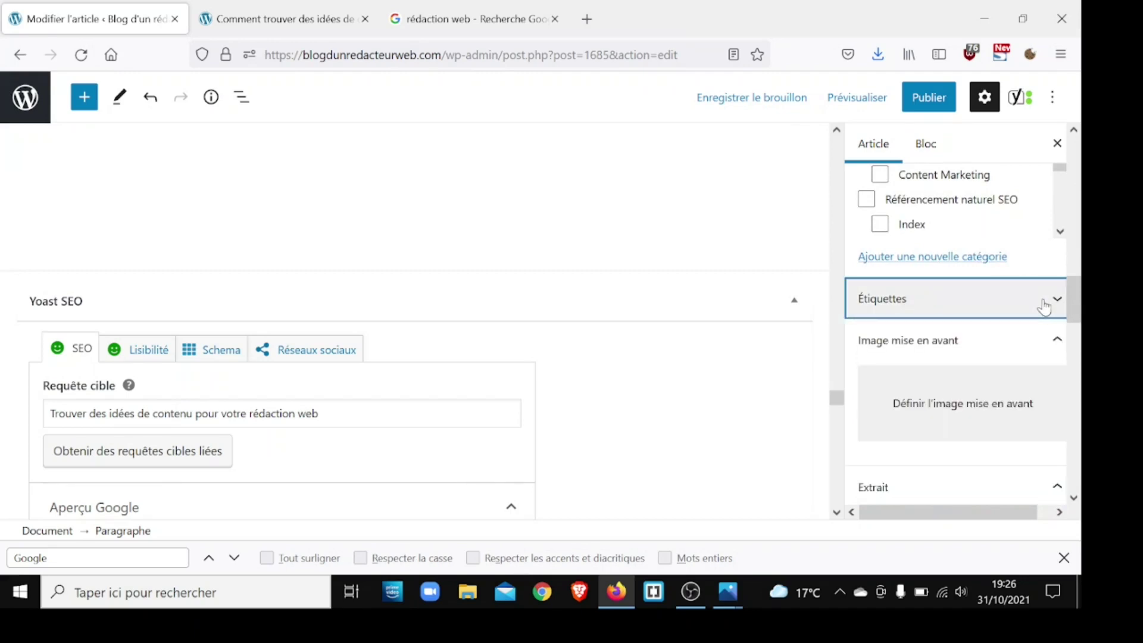
left_click(1046, 305)
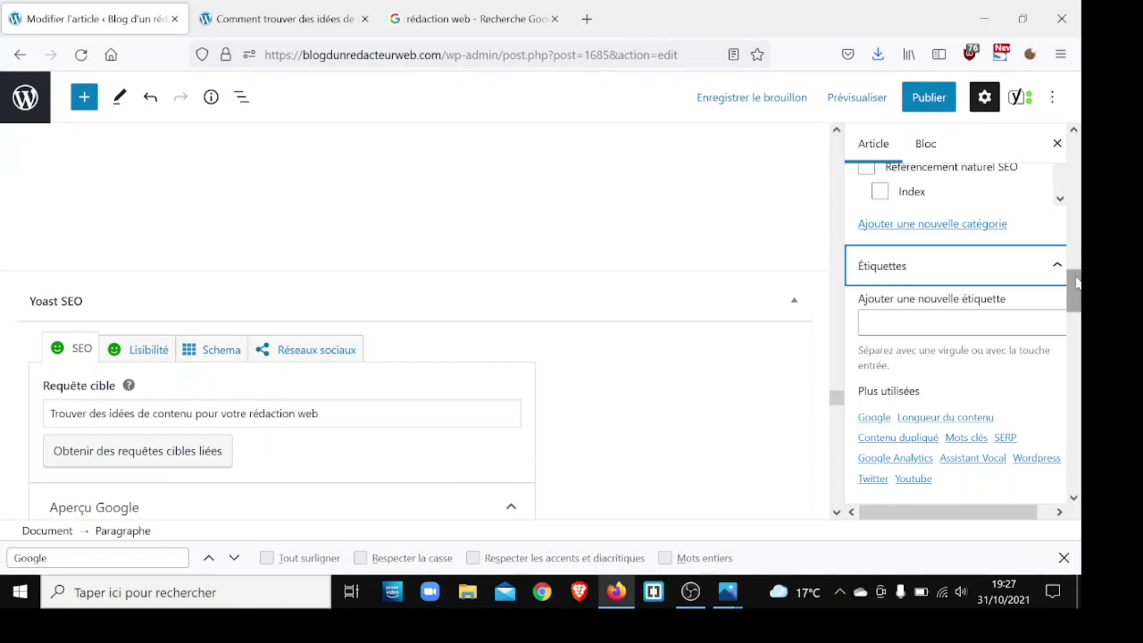
Upload "Trouver des idées de contenu grâce à Google.jpg" from the computer for the article's featured image.
left_click_drag(1078, 284, 1074, 320)
left_click(952, 306)
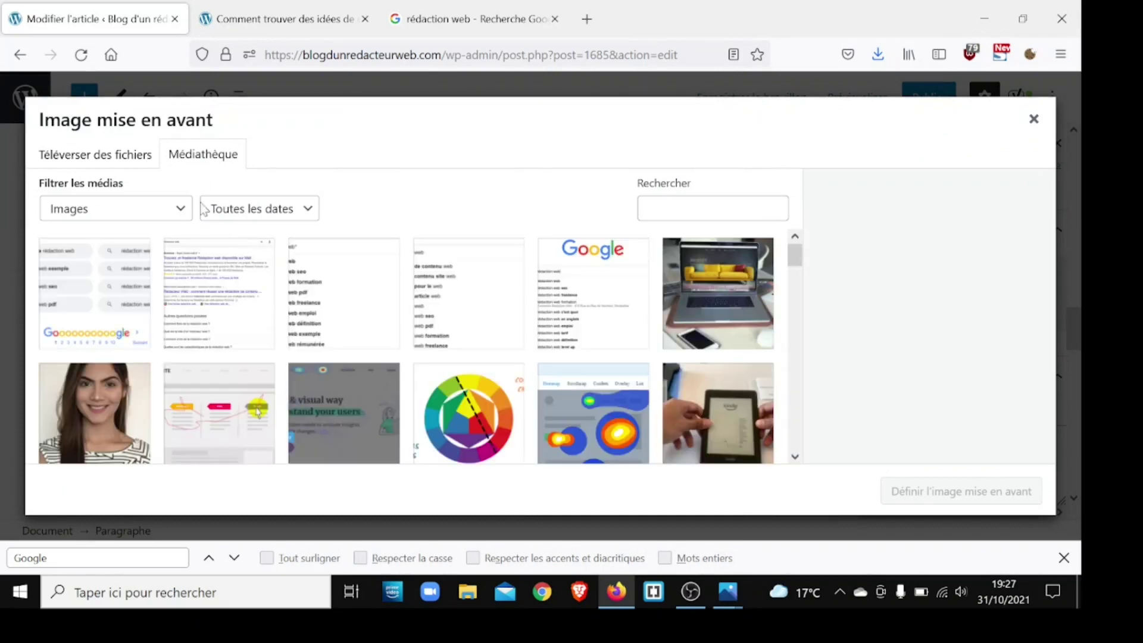
left_click(127, 162)
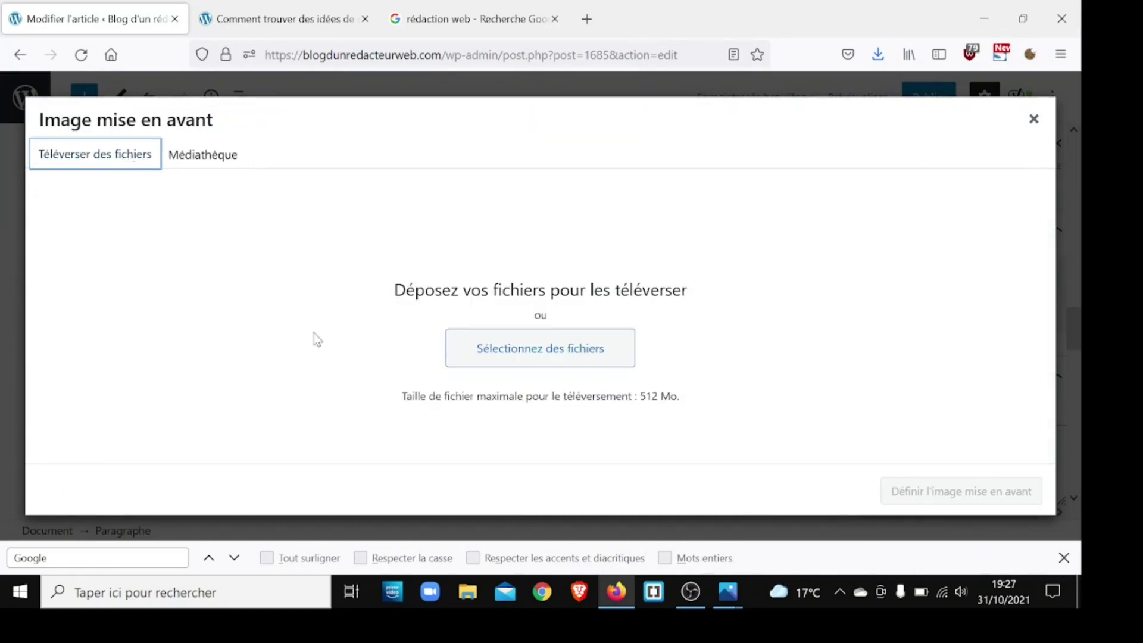
left_click(517, 365)
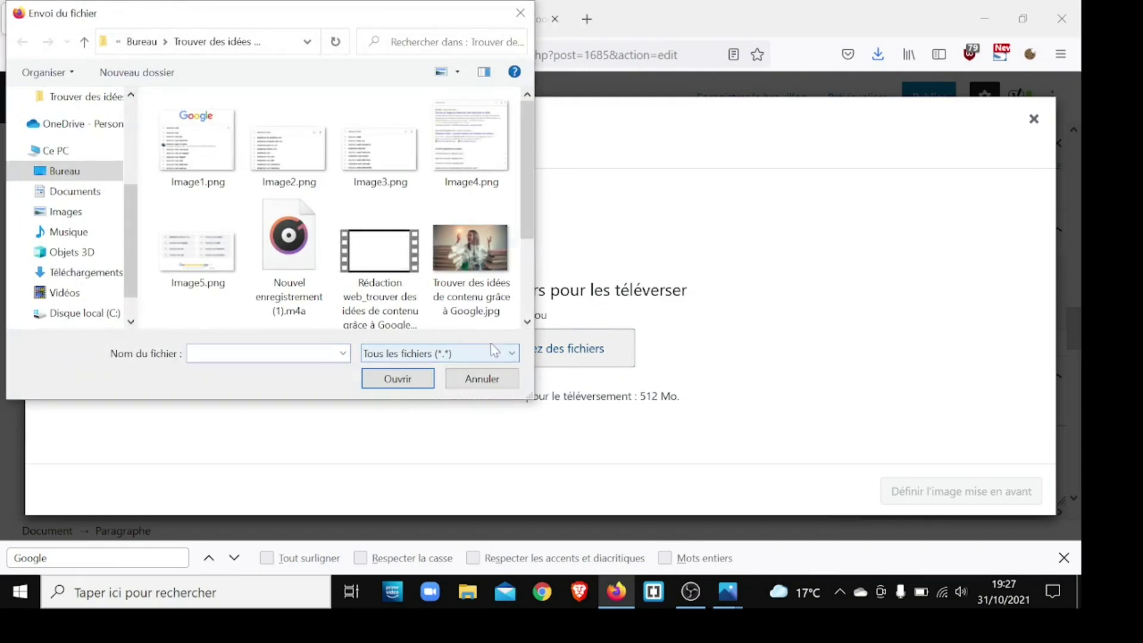
left_click(459, 258)
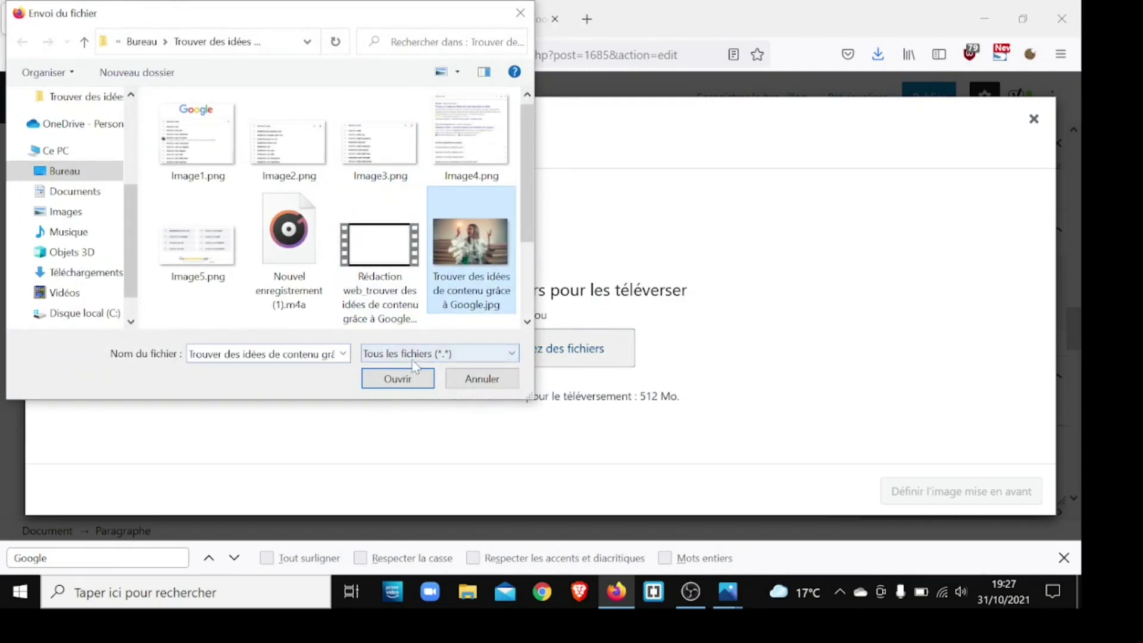
left_click(401, 378)
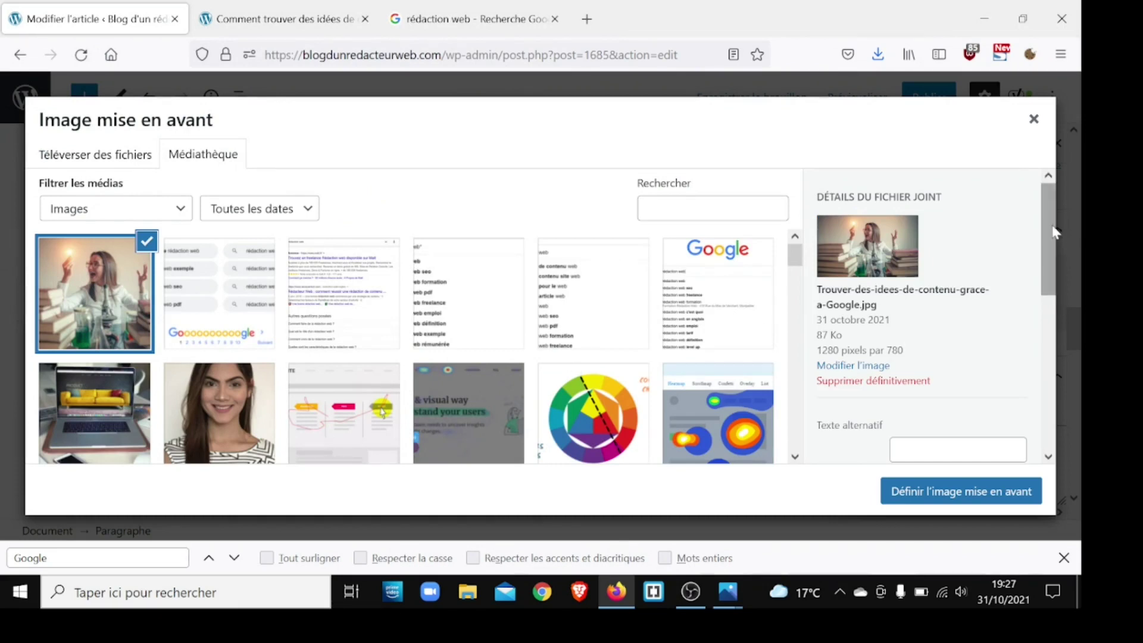
Set the featured image's alternative text to the article title, "Comment trouver des idées de contenu pour votre rédaction web grâce à Google ?".
left_click_drag(1054, 233, 1053, 291)
left_click(955, 285)
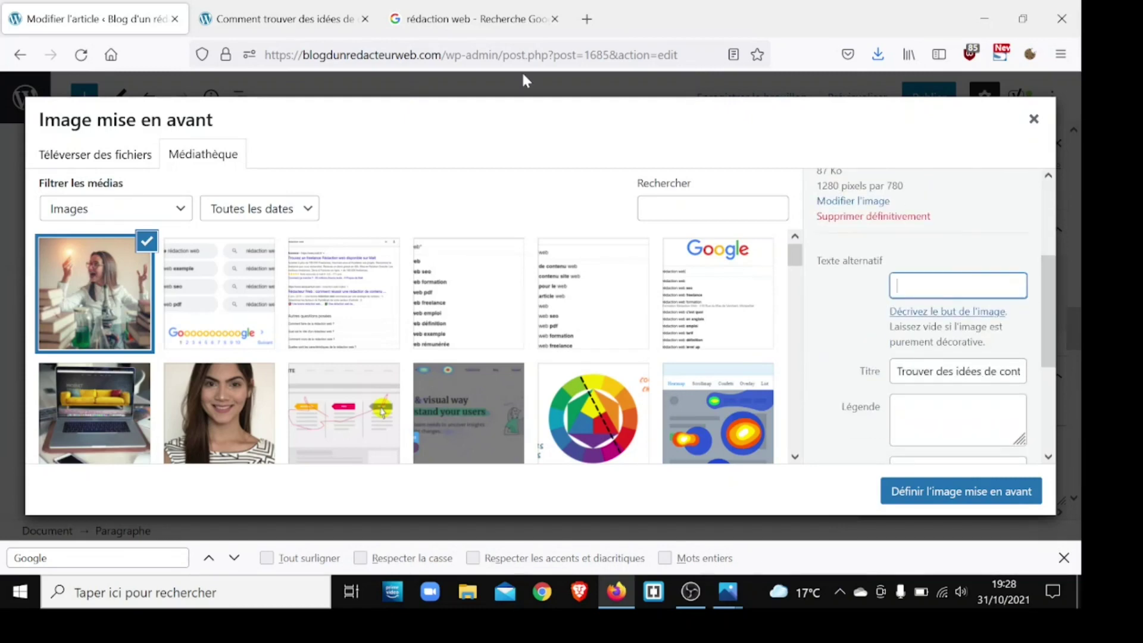
left_click(334, 17)
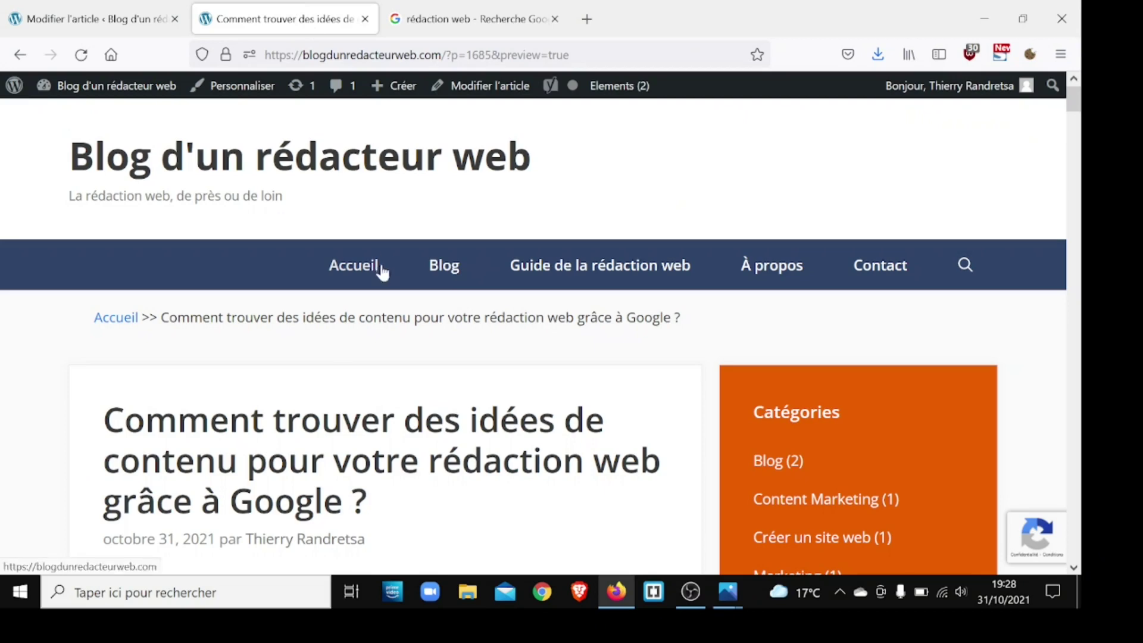
triple_click(303, 433)
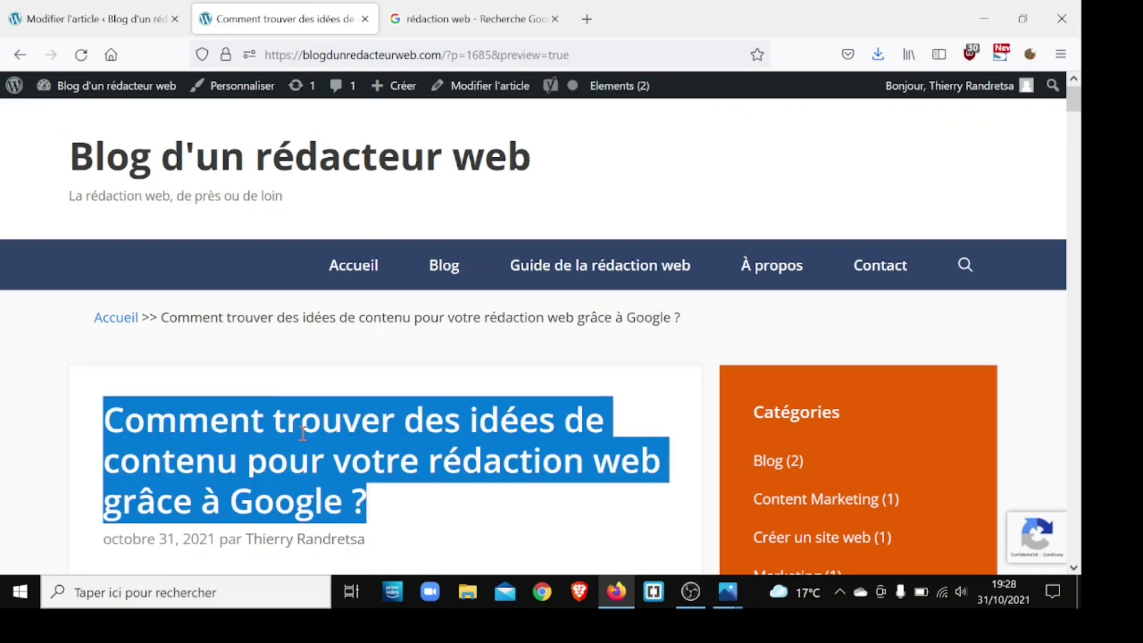
left_click(79, 21)
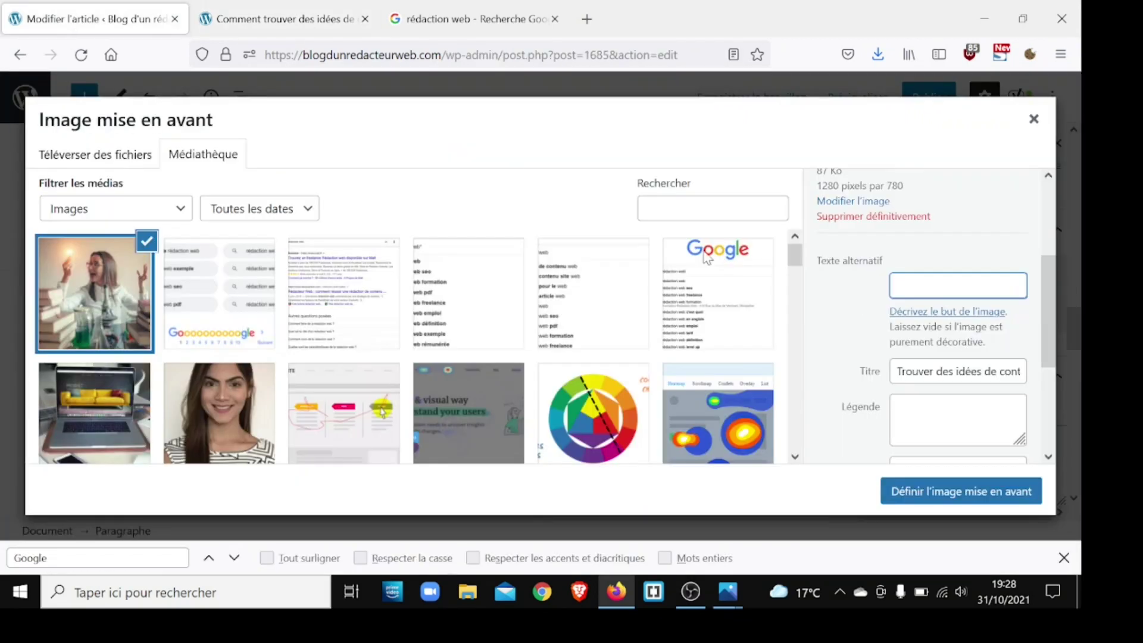
left_click(960, 288)
key("ctrl+v")
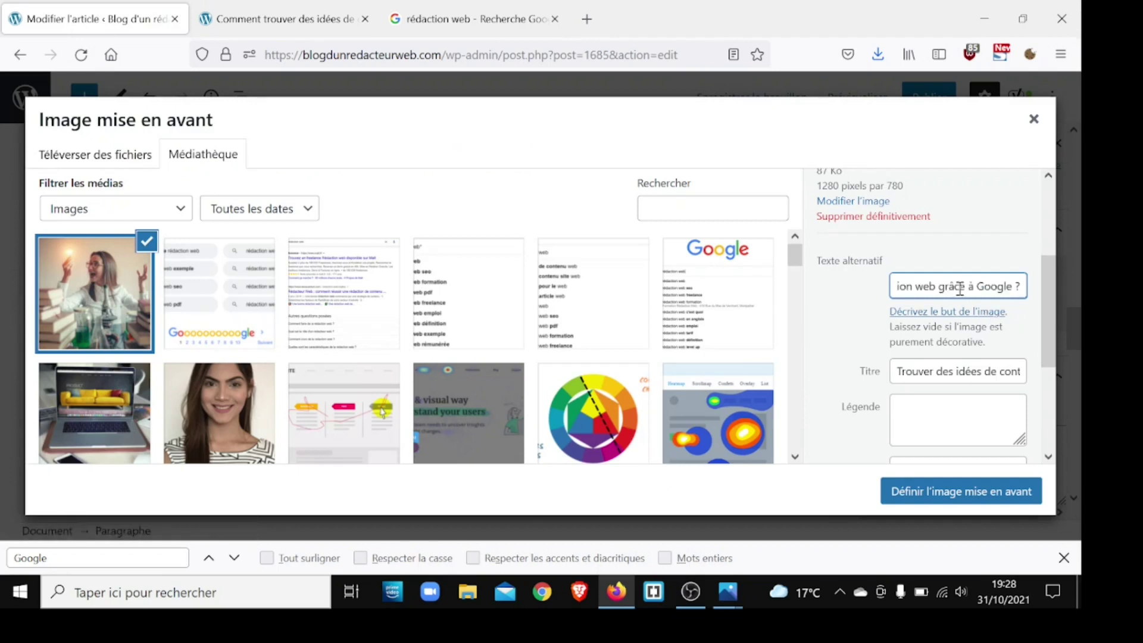
Read the uploaded featured image's title through to its end.
left_click(993, 374)
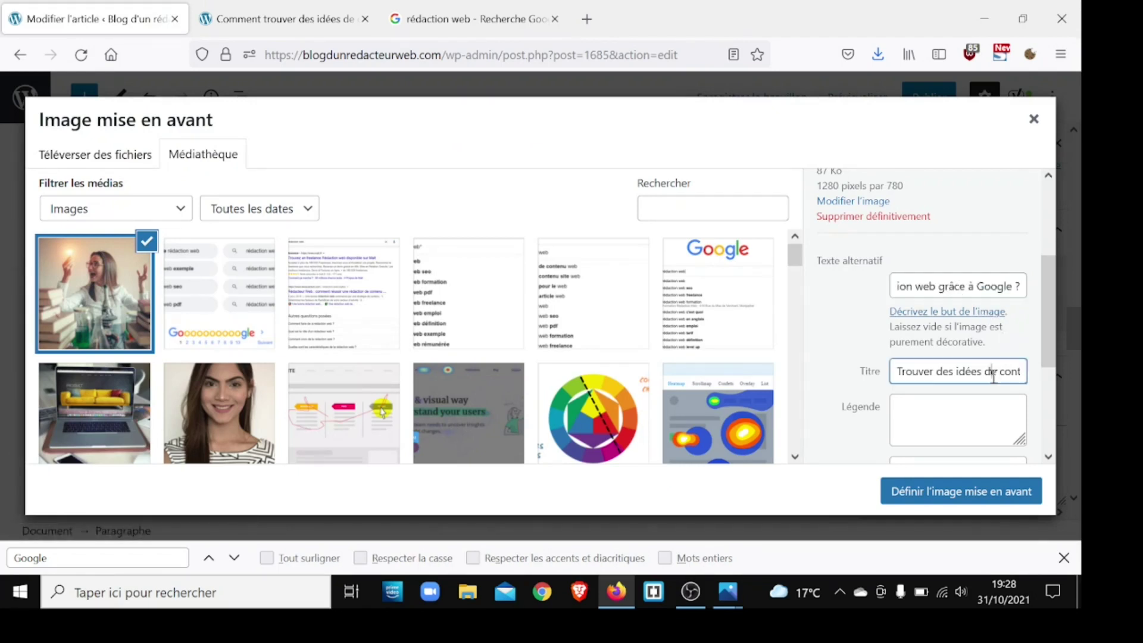
key("Right")
key("Right")
key("Right")
key("Right")
key("Right")
key("Right")
key("Right")
key("Right")
key("Right")
key("Right")
key("Right")
key("Right")
key("Right")
key("Right")
key("Right")
key("Right")
key("Right")
key("Right")
key("Right")
key("Right")
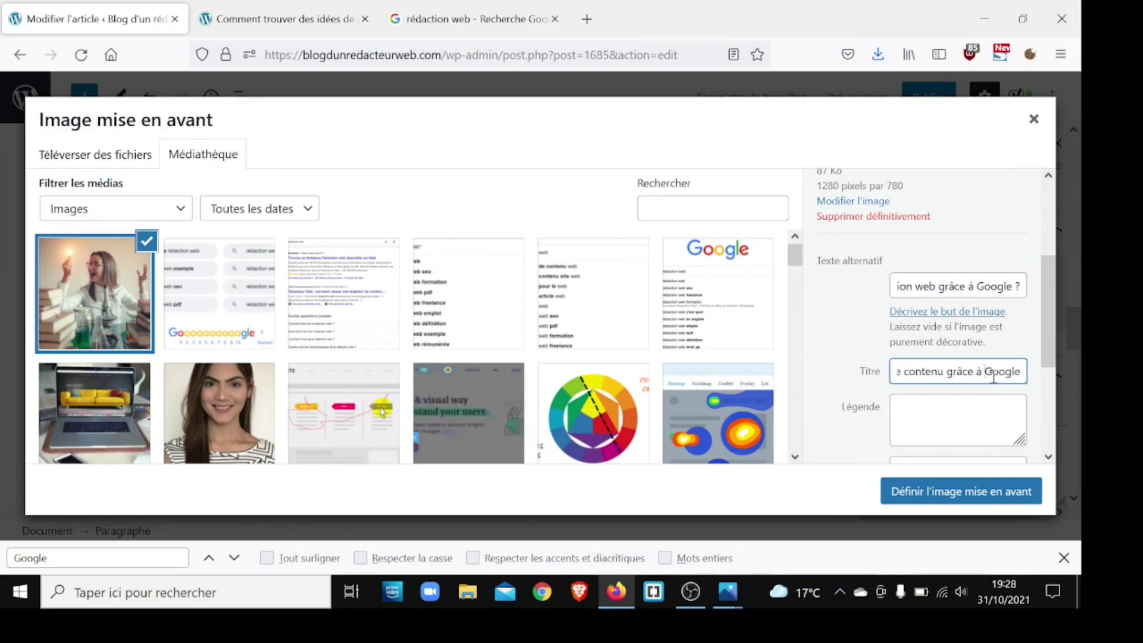
Insert "pour votre rédaction web" before "grâce à Google" in the featured image's title.
key("Left")
key("Left")
key("Left")
key("Left")
key("Left")
key("Left")
key("Left")
key("Left")
type("pour votre ")
type("re")
type("daction")
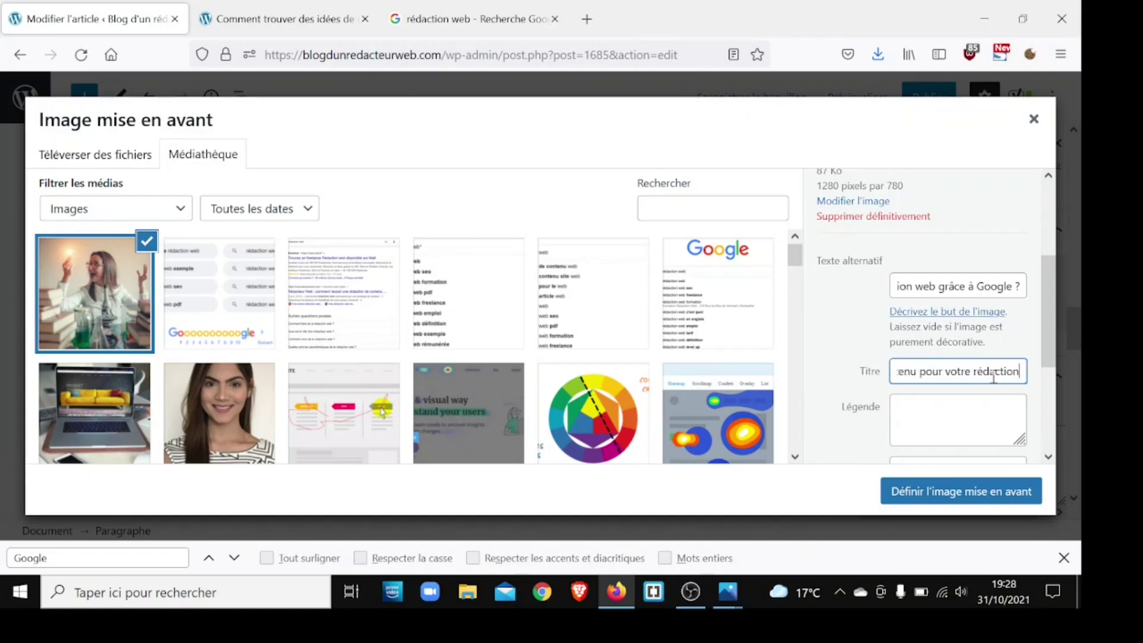
type(" web")
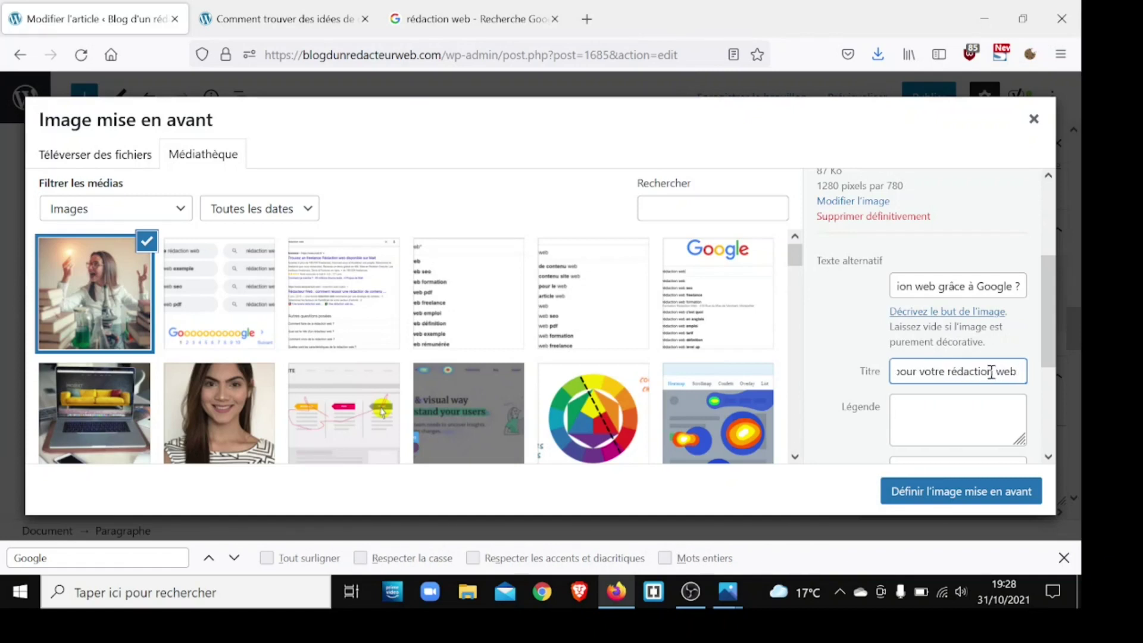
Copy the image's title, "Trouver des idées de contenu pour votre rédaction web grâce à Google", into its caption and description.
key("ctrl+a")
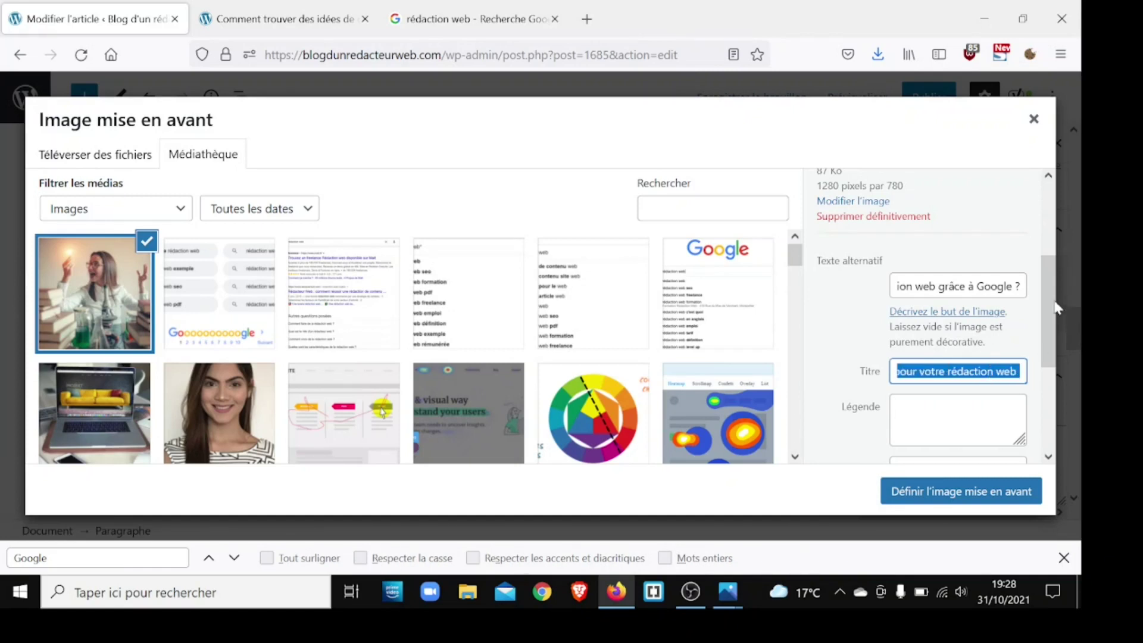
scroll(1051, 315, "down", 3)
left_click(950, 326)
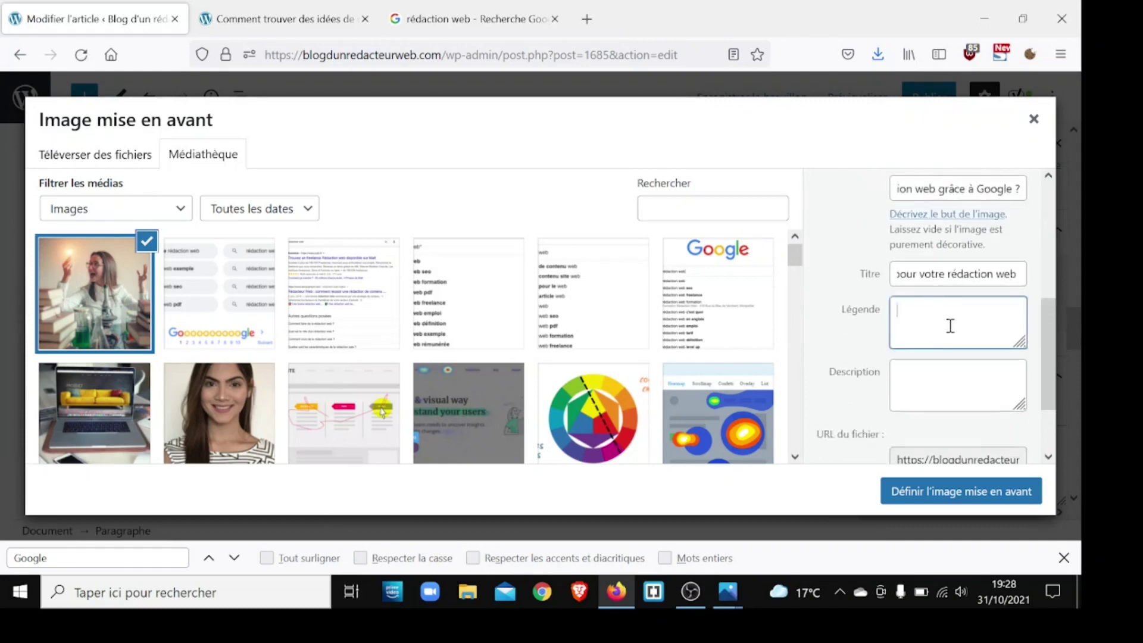
key("ctrl+v")
left_click(944, 370)
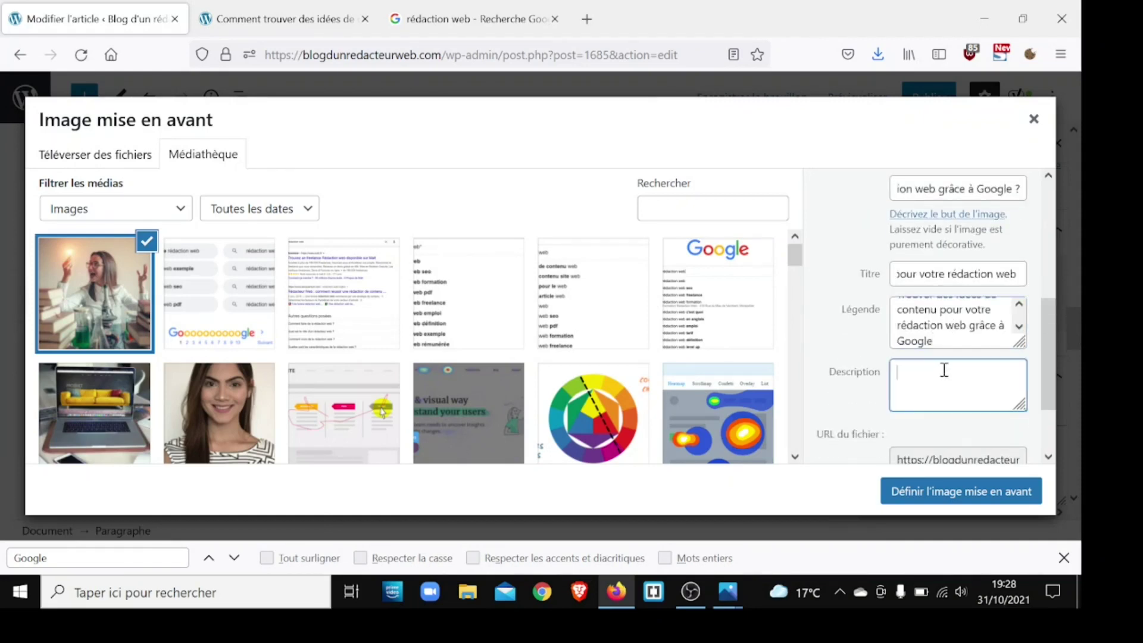
key("ctrl+v")
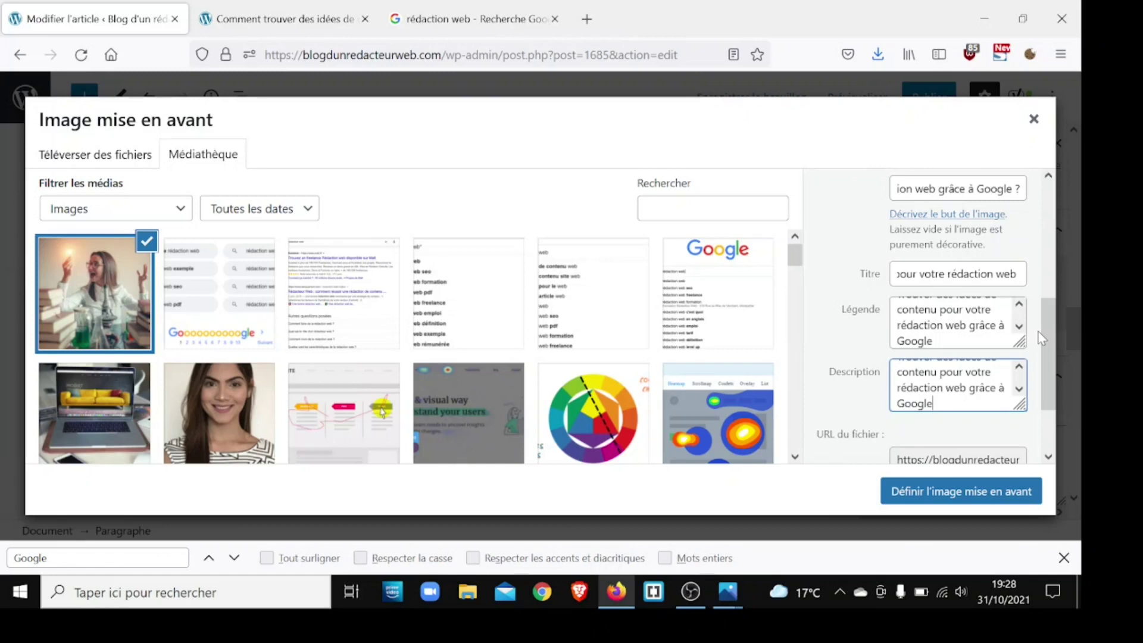
Review the remaining image details and set the selected image as the article's featured image.
left_click_drag(1050, 331, 1051, 363)
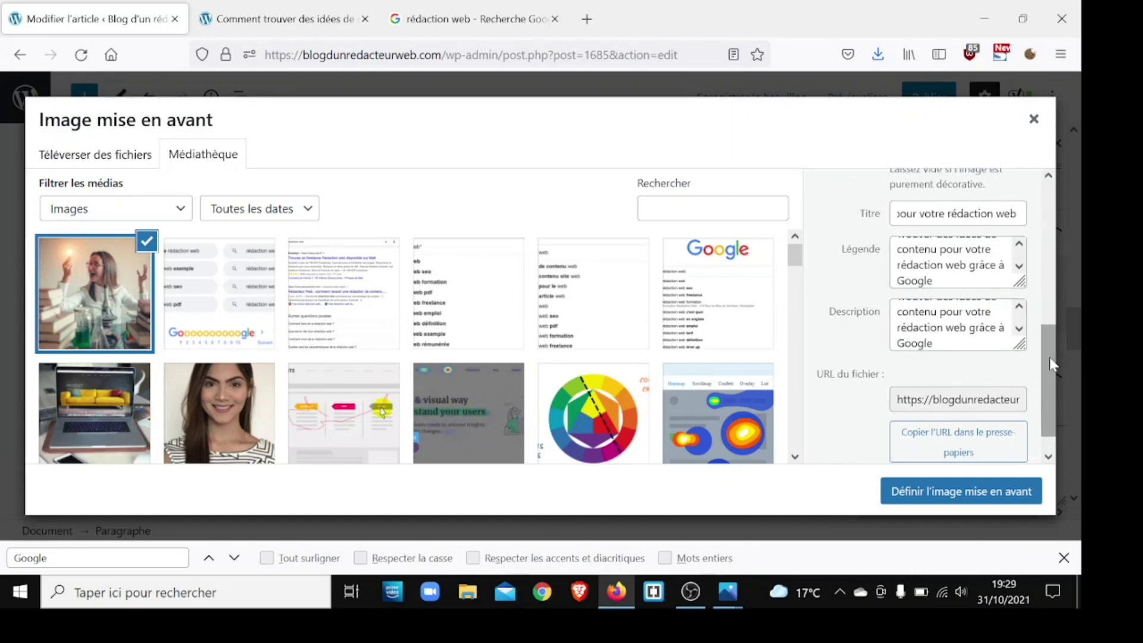
mouse_move(1049, 358)
left_mouse_down()
mouse_move(1043, 275)
mouse_move(1045, 373)
left_mouse_up()
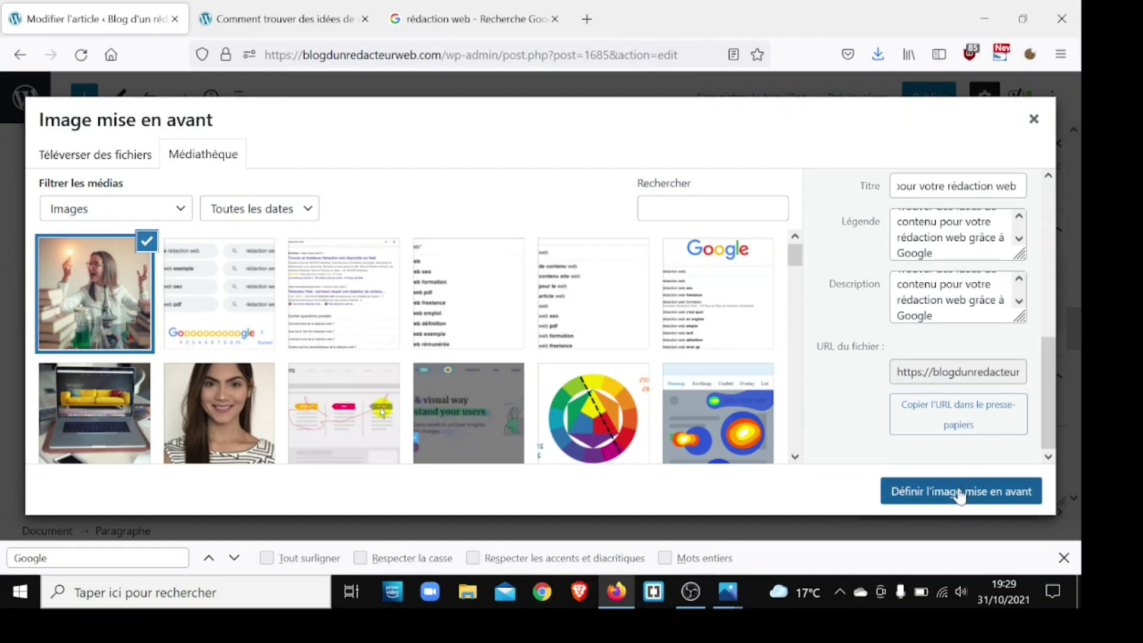
left_click(913, 487)
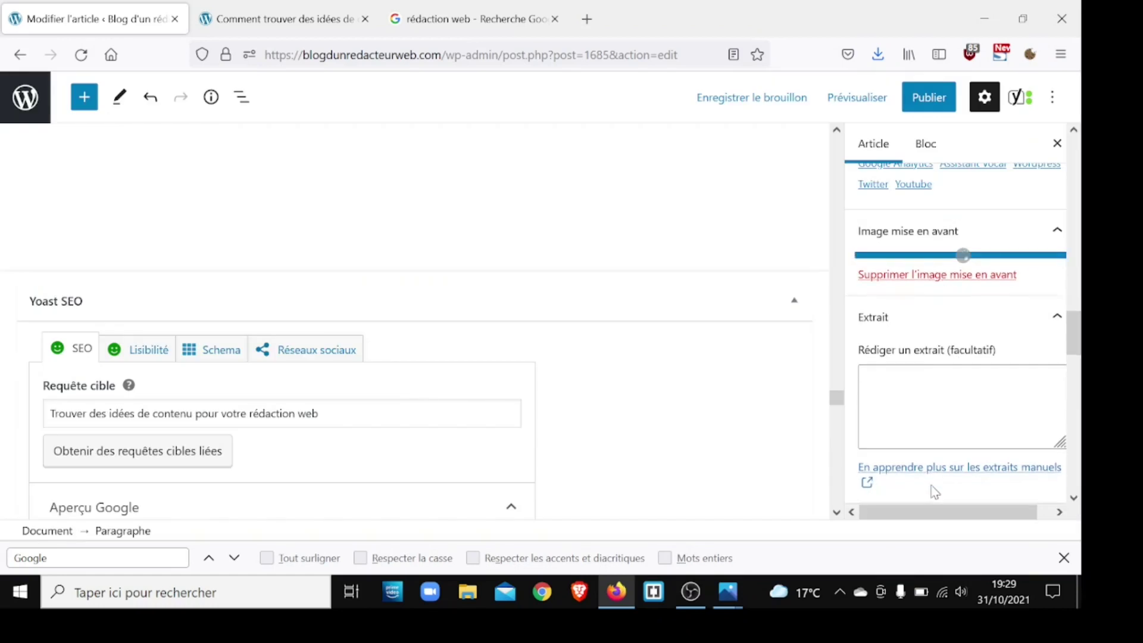
Look at the article's excerpt field, and examine how article excerpts appear in the slider on the blog's home page.
scroll(1034, 327, "down", 3)
left_click(955, 300)
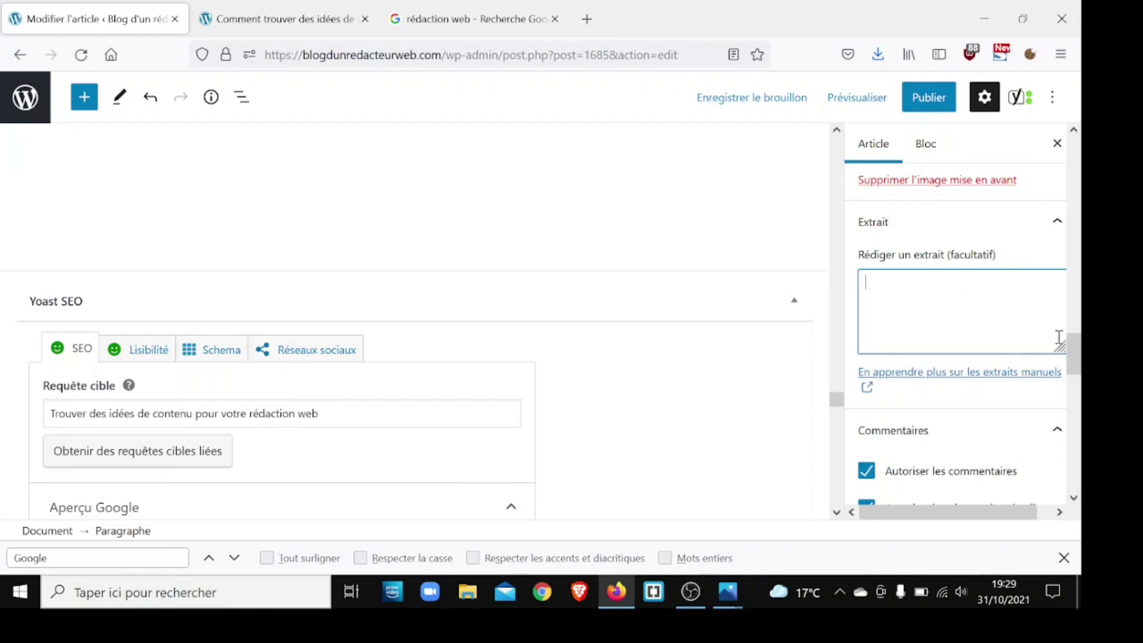
left_click_drag(1074, 348, 1072, 242)
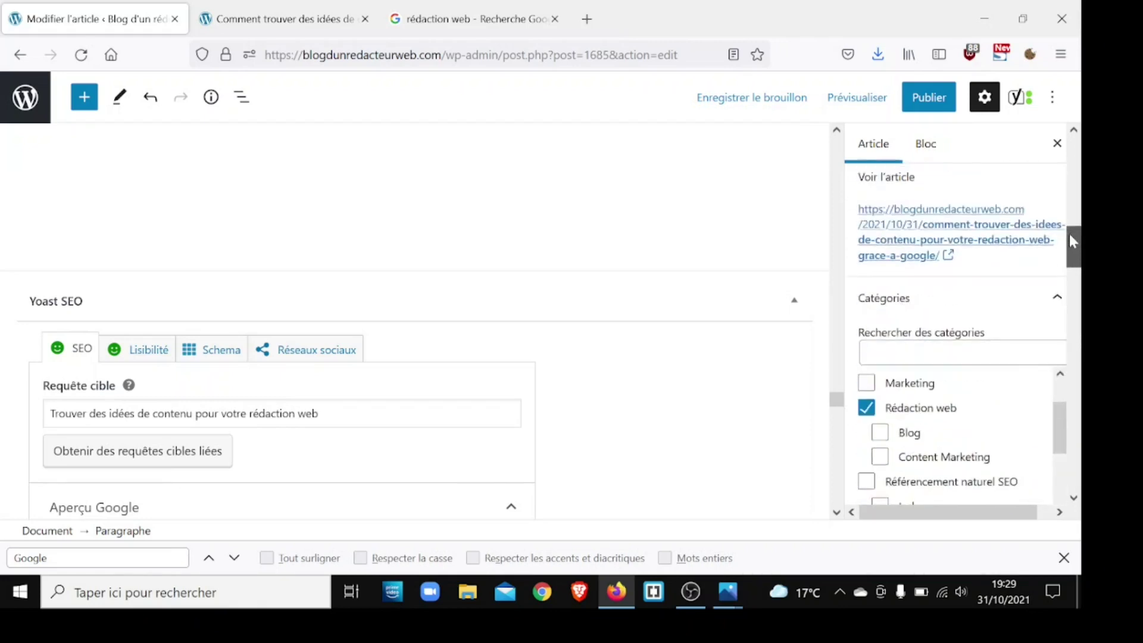
left_click(285, 18)
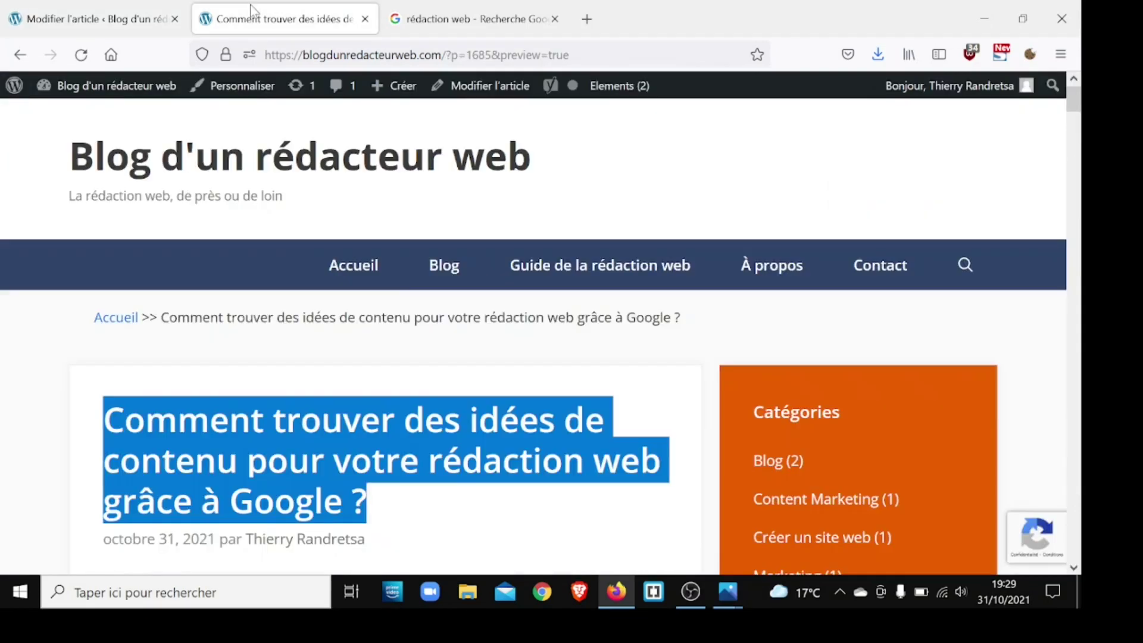
left_click(277, 190)
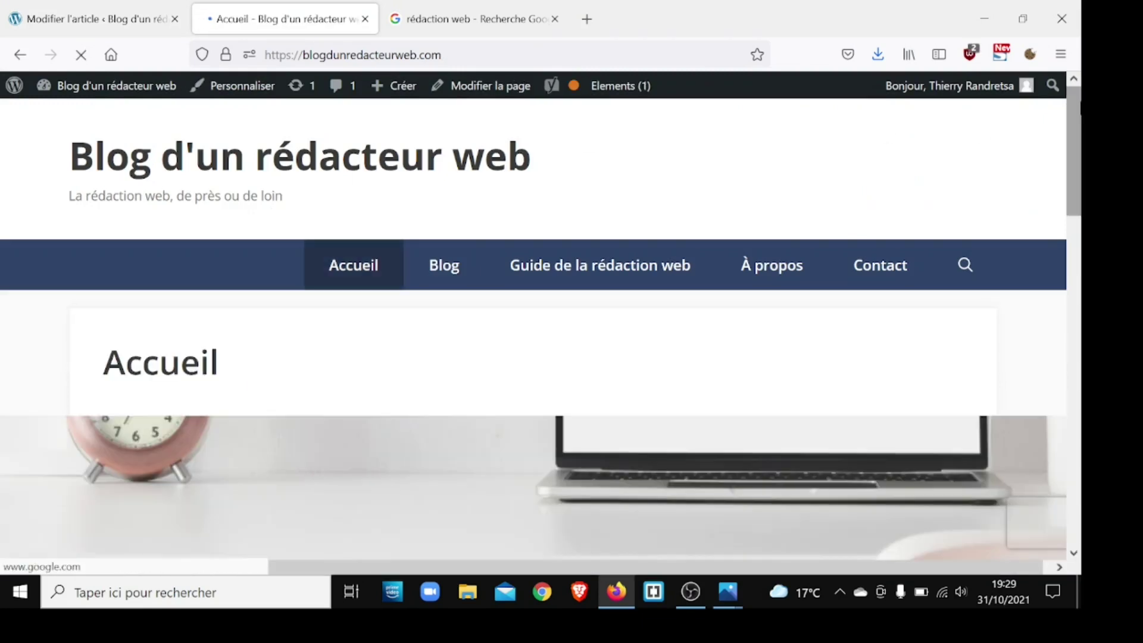
left_click_drag(1077, 104, 1070, 262)
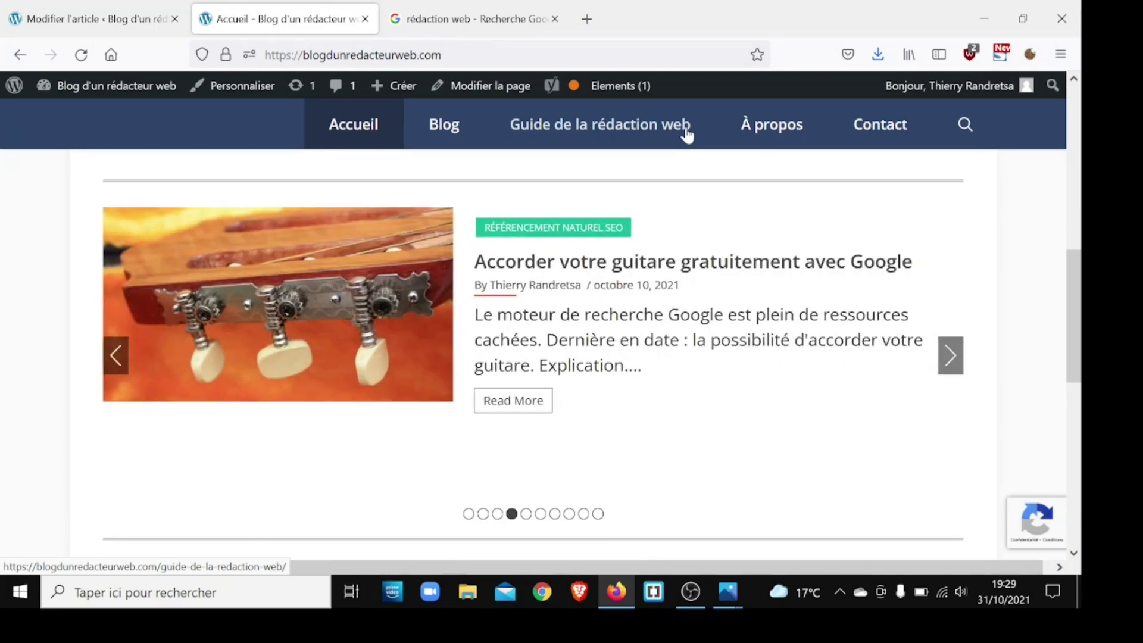
Copy the article's italic introductory paragraph, from "Trouver des idées de contenu" to "Explications.", into the article's excerpt.
left_click(89, 18)
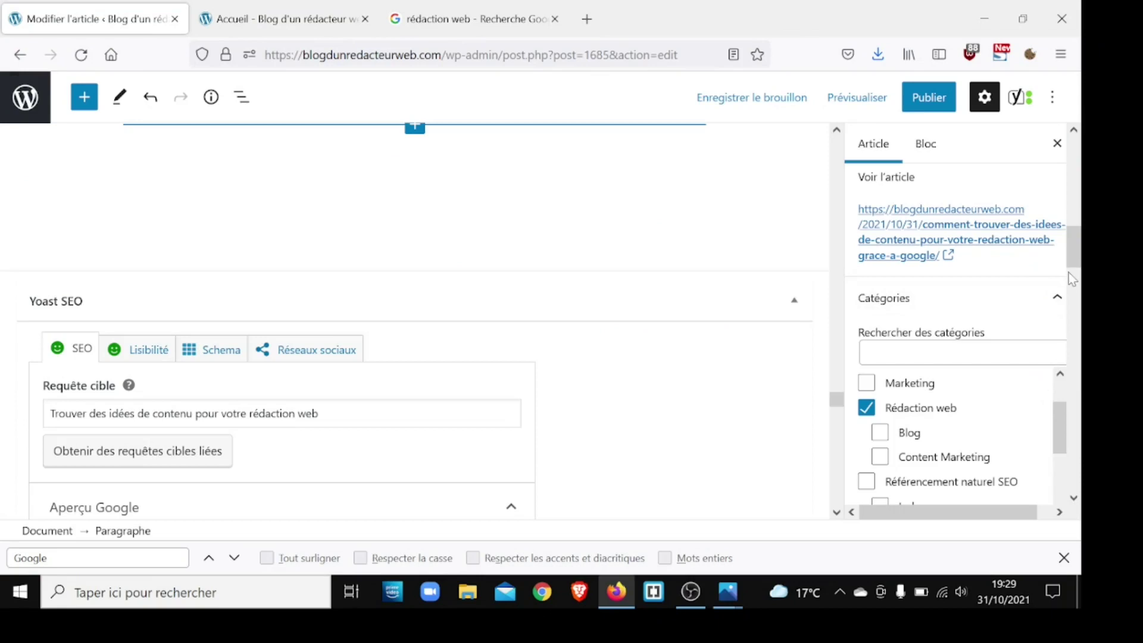
left_click_drag(836, 401, 806, 144)
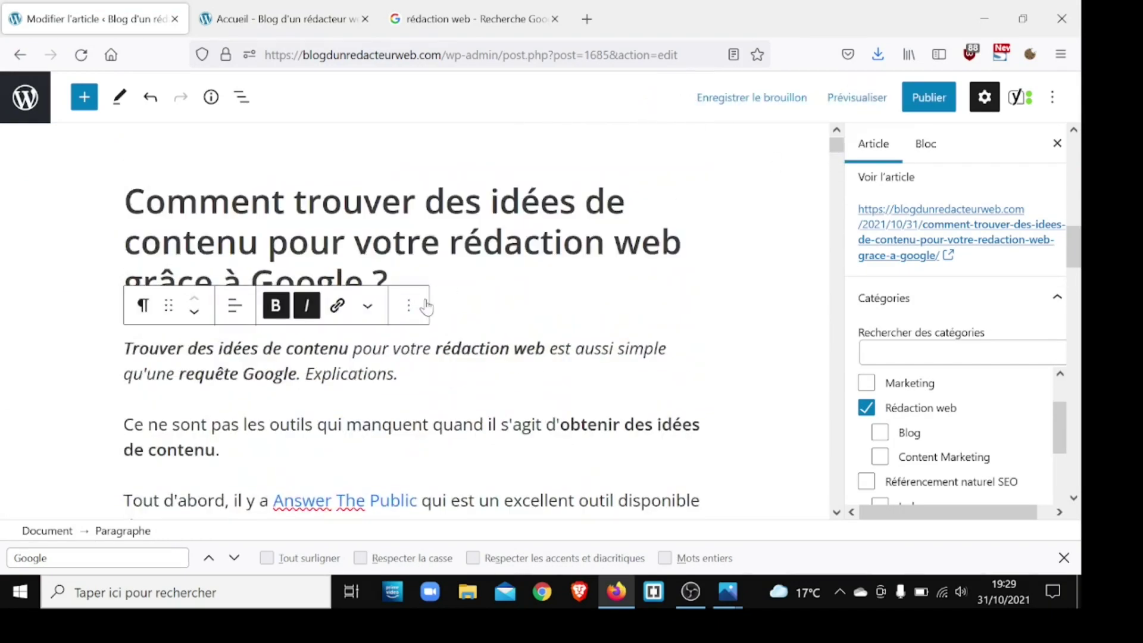
triple_click(395, 348)
key("ctrl+c")
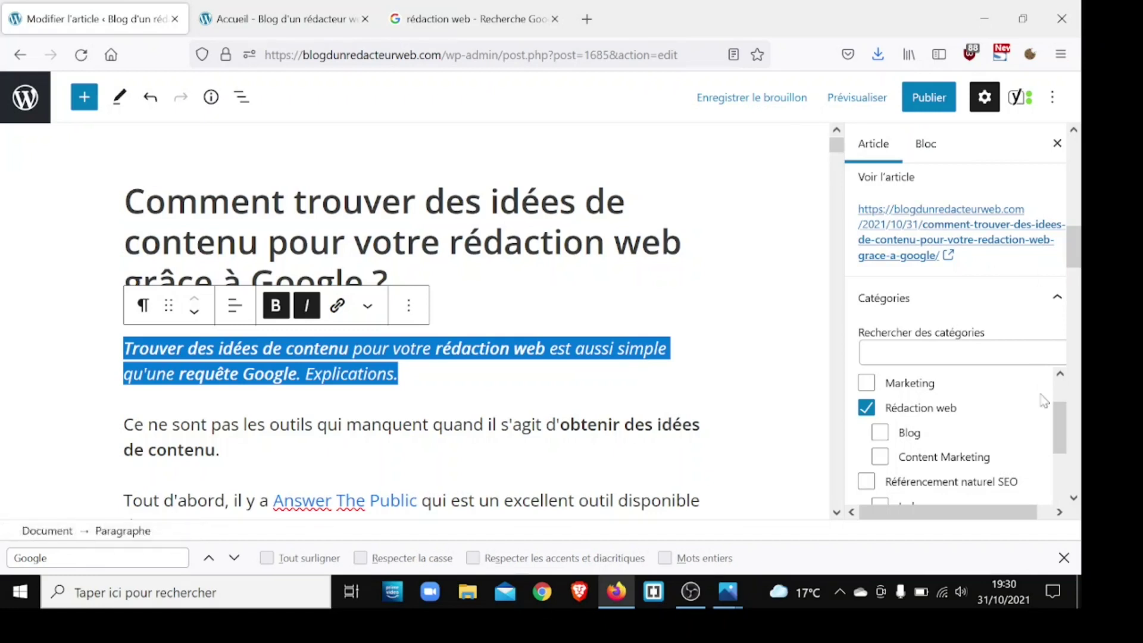
scroll(1056, 409, "down", 3)
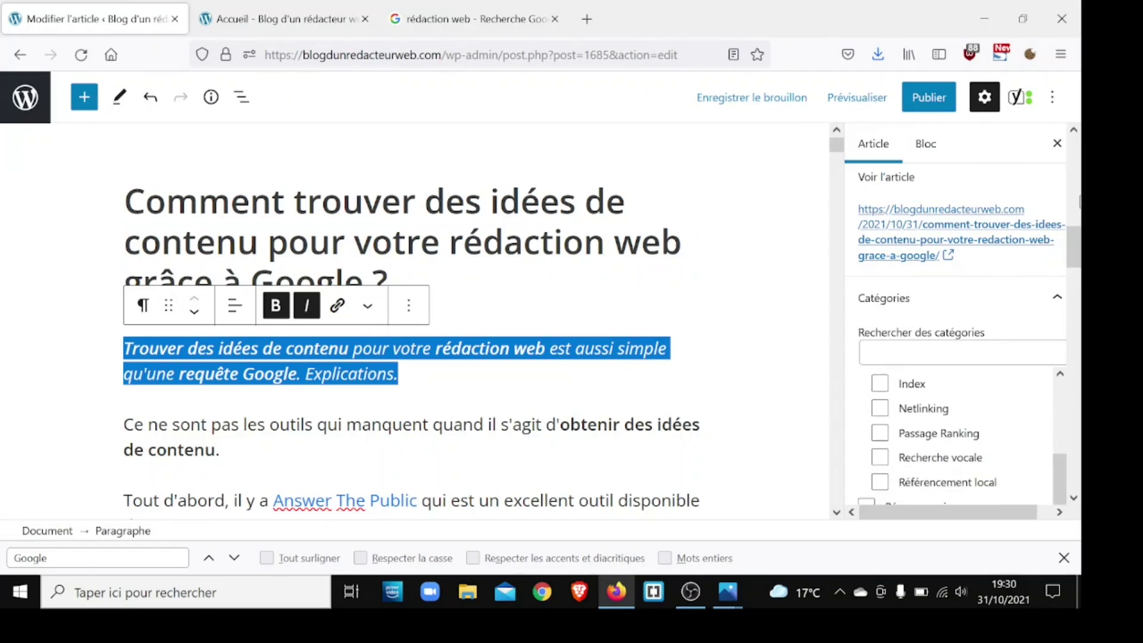
left_click_drag(1071, 236, 1074, 347)
left_click(924, 296)
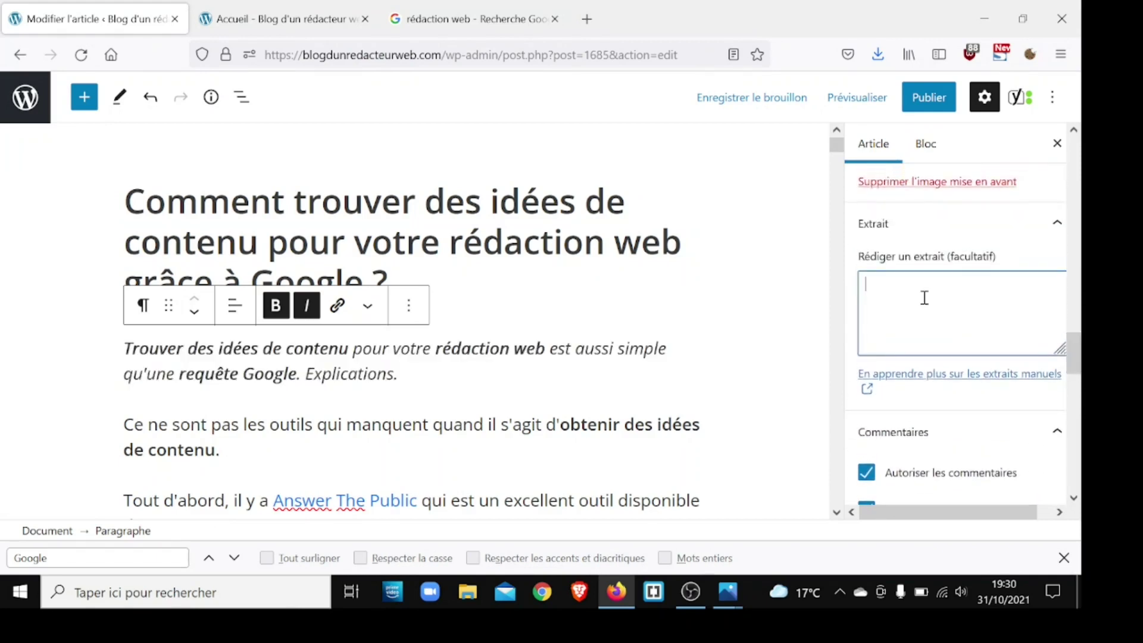
key("ctrl+v")
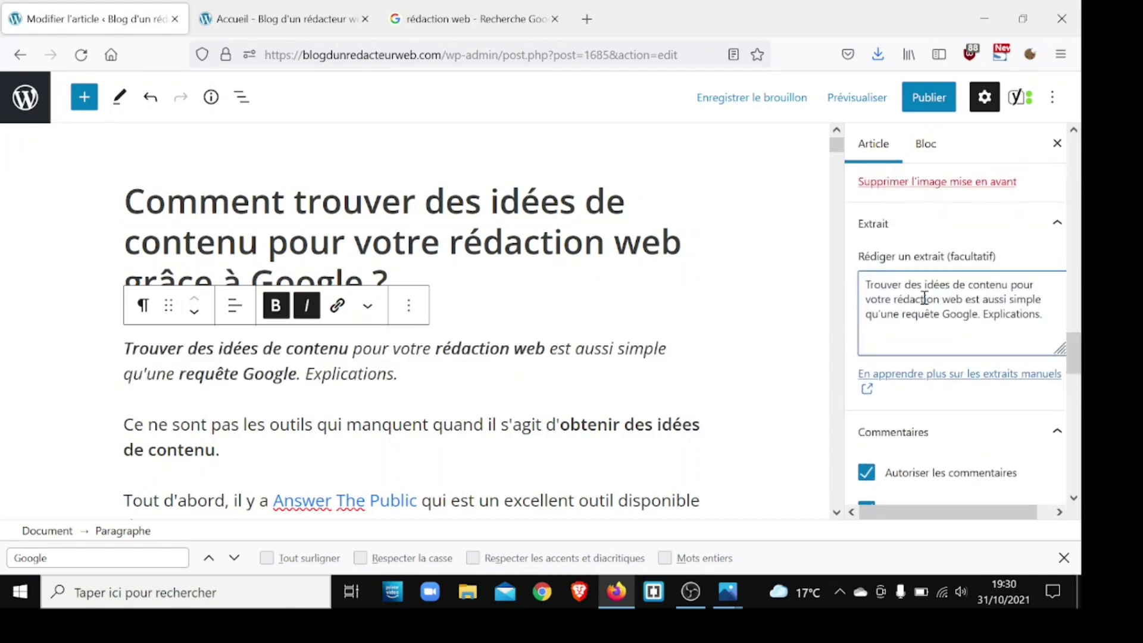